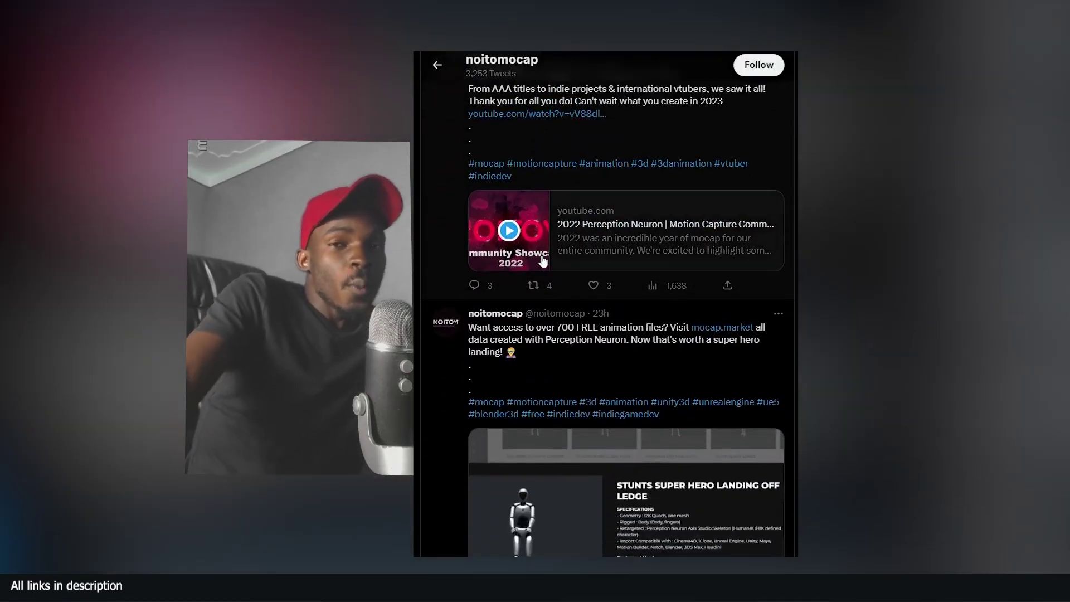
Look through the noitomocap Twitter feed for posts about Mocap Market and its free animation files.
scroll(543, 261, "down", 3)
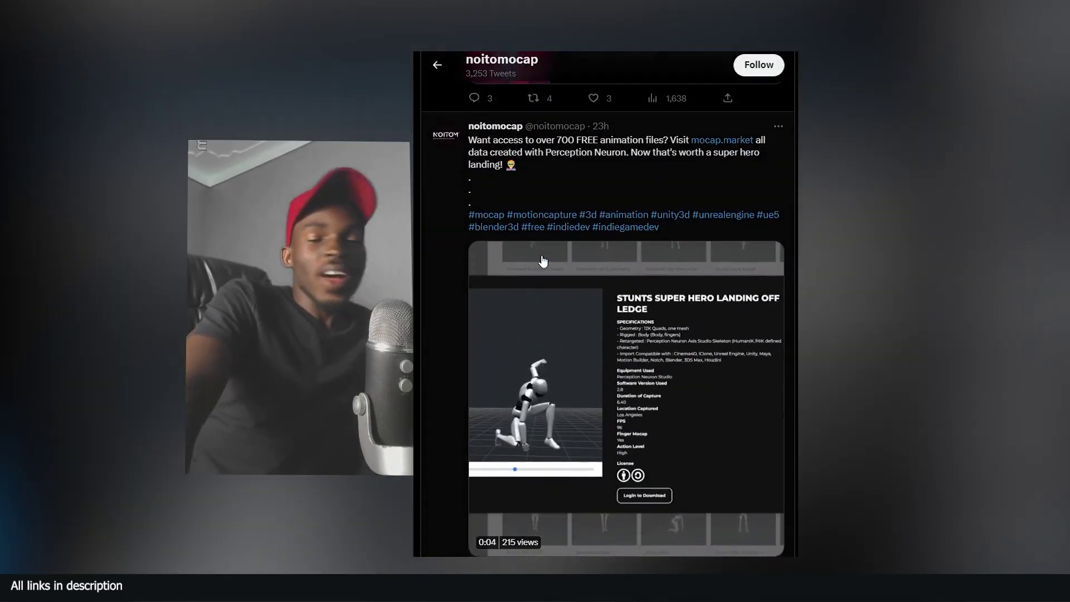
scroll(543, 260, "down", 9)
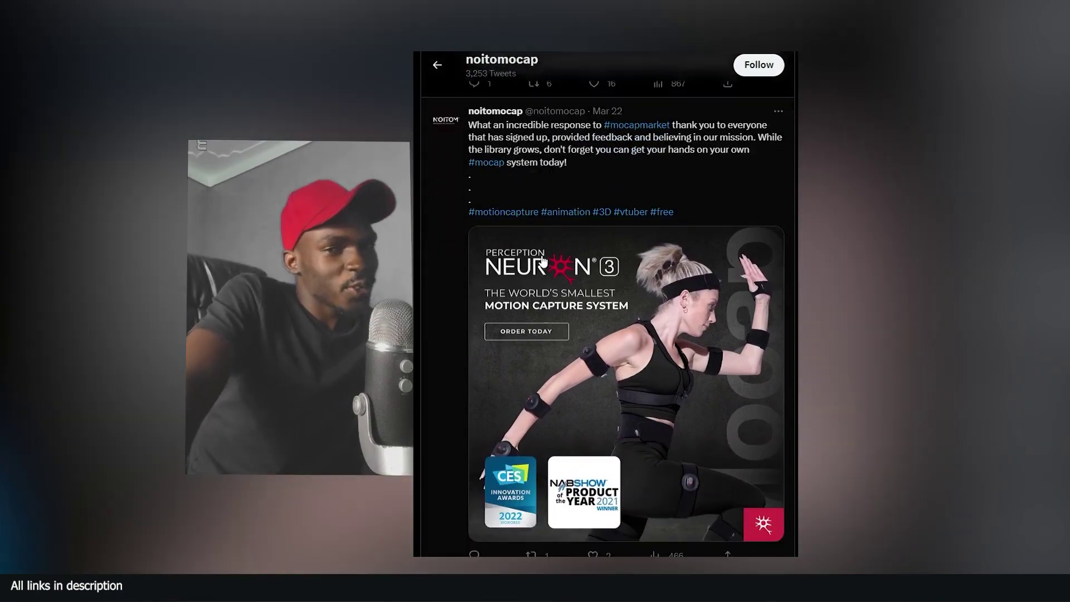
scroll(543, 260, "down", 14)
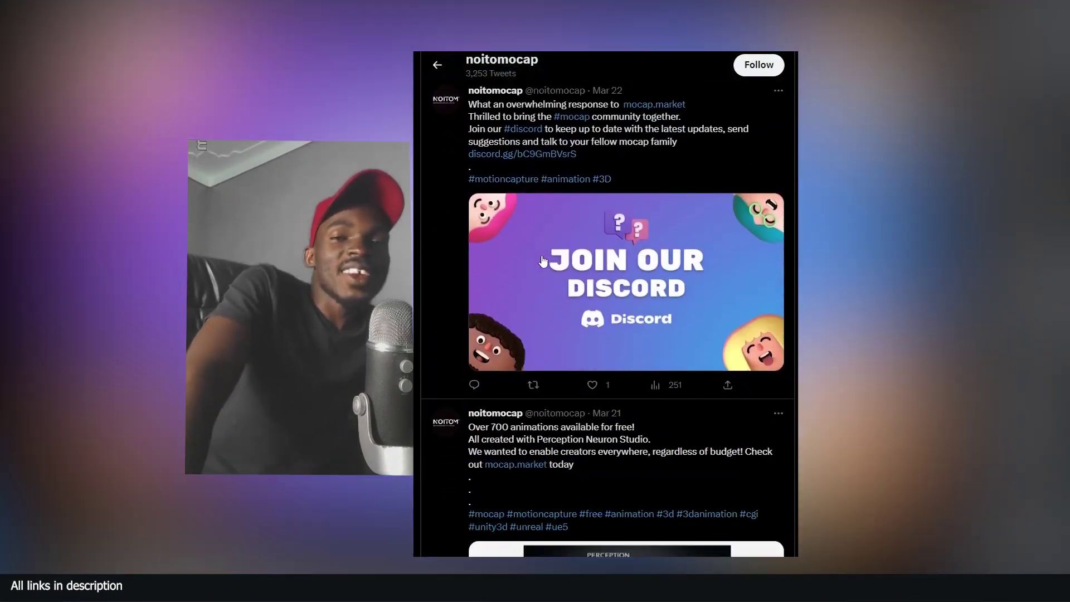
scroll(543, 261, "down", 11)
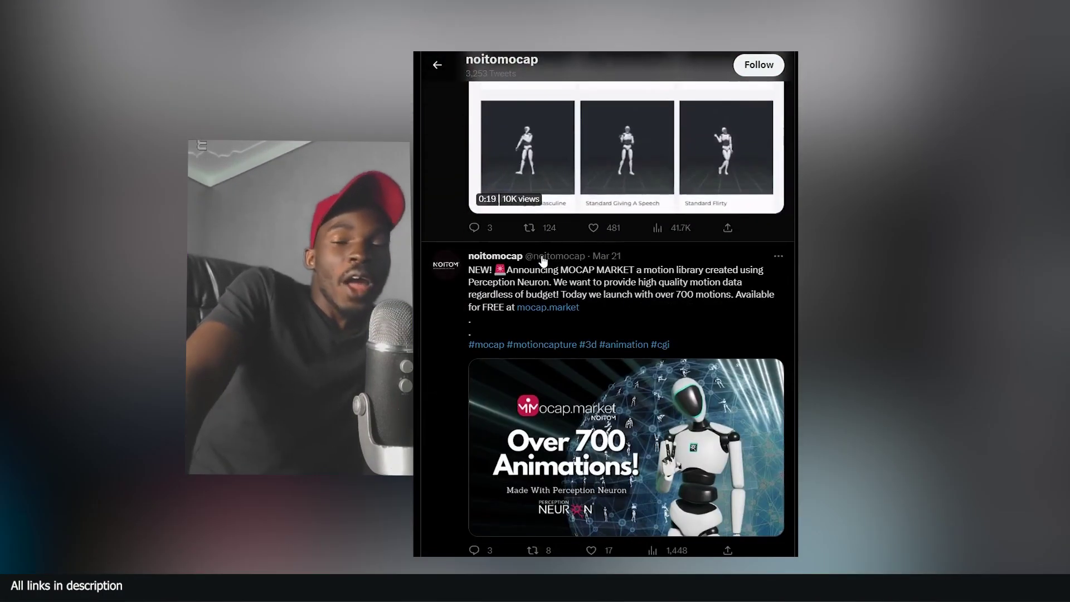
scroll(543, 261, "down", 2)
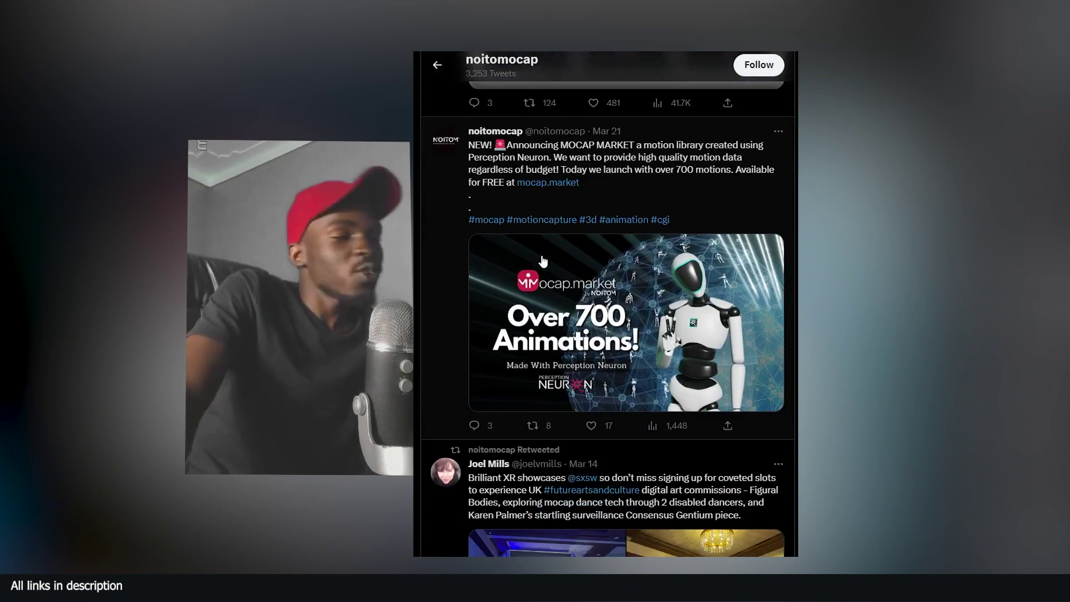
scroll(543, 261, "down", 7)
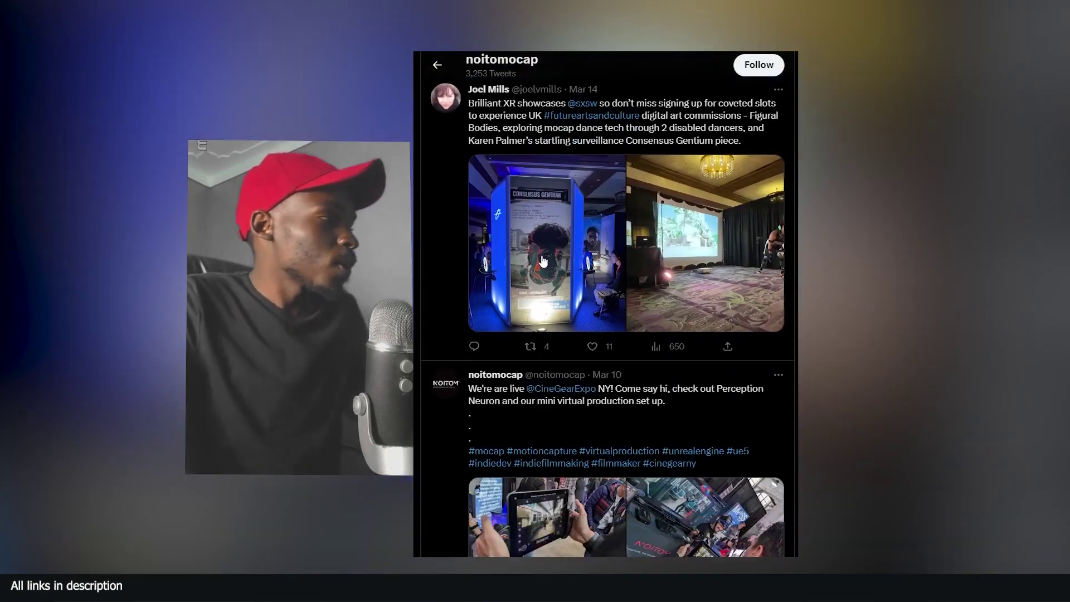
scroll(543, 261, "down", 12)
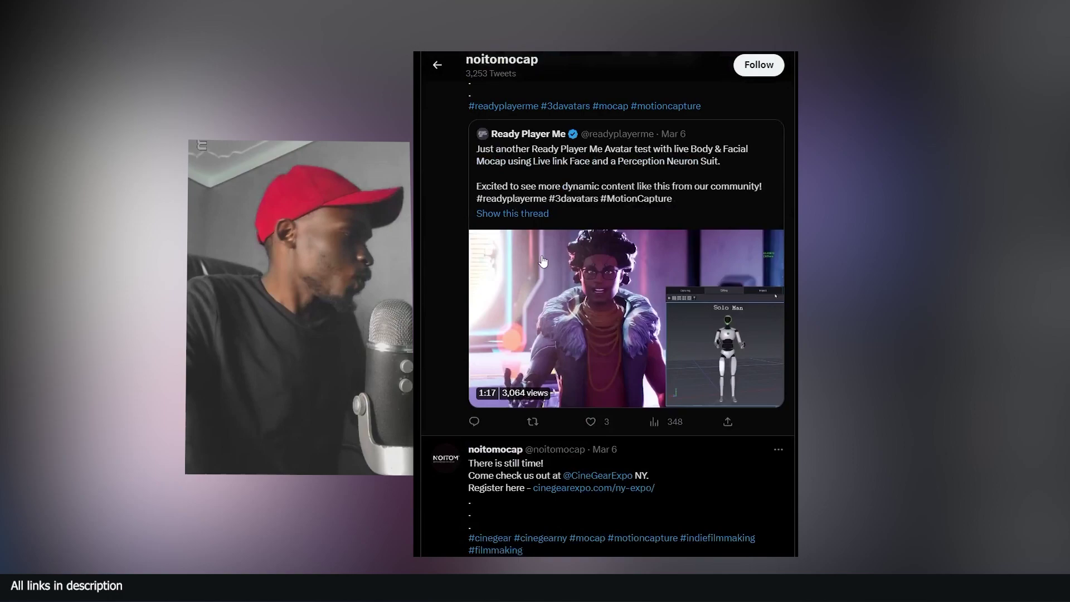
scroll(543, 261, "down", 7)
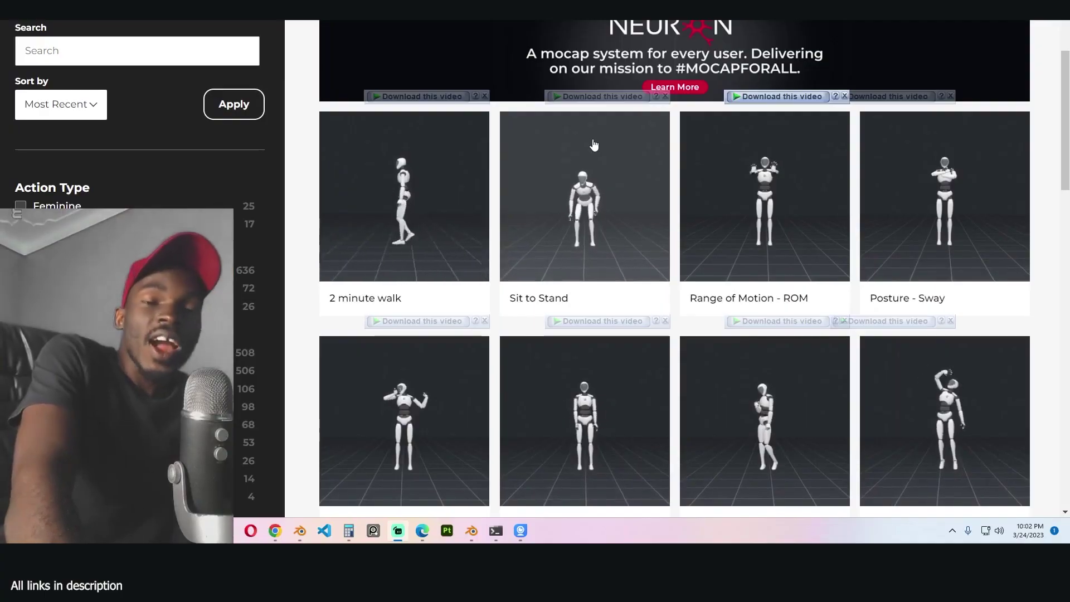
scroll(437, 175, "up", 3)
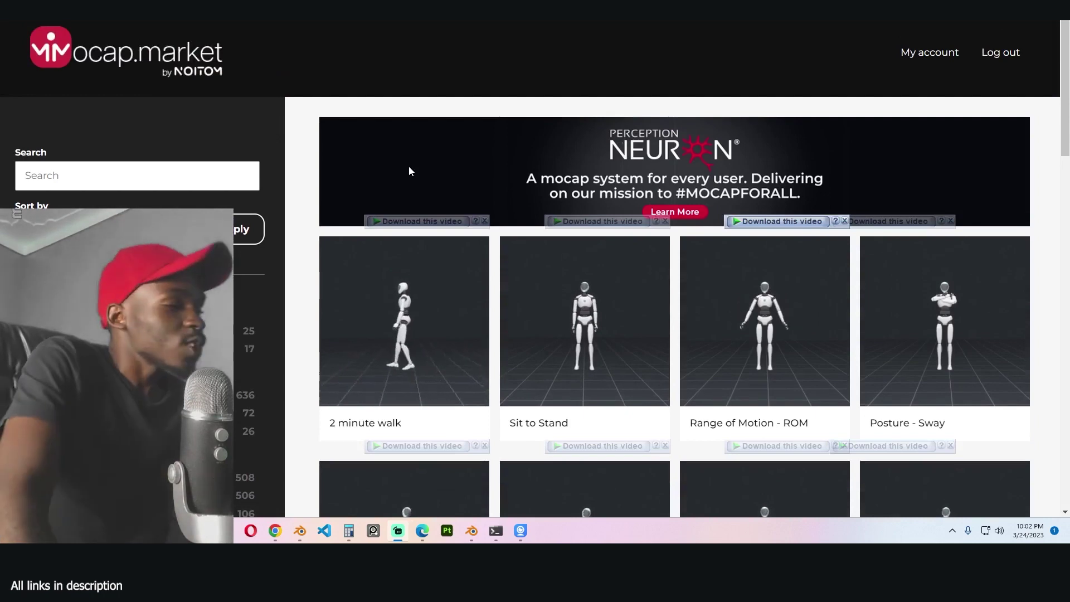
Examine the animation previews and the action type, action level, category and capture duration filters on mocap.market.
scroll(414, 129, "down", 3)
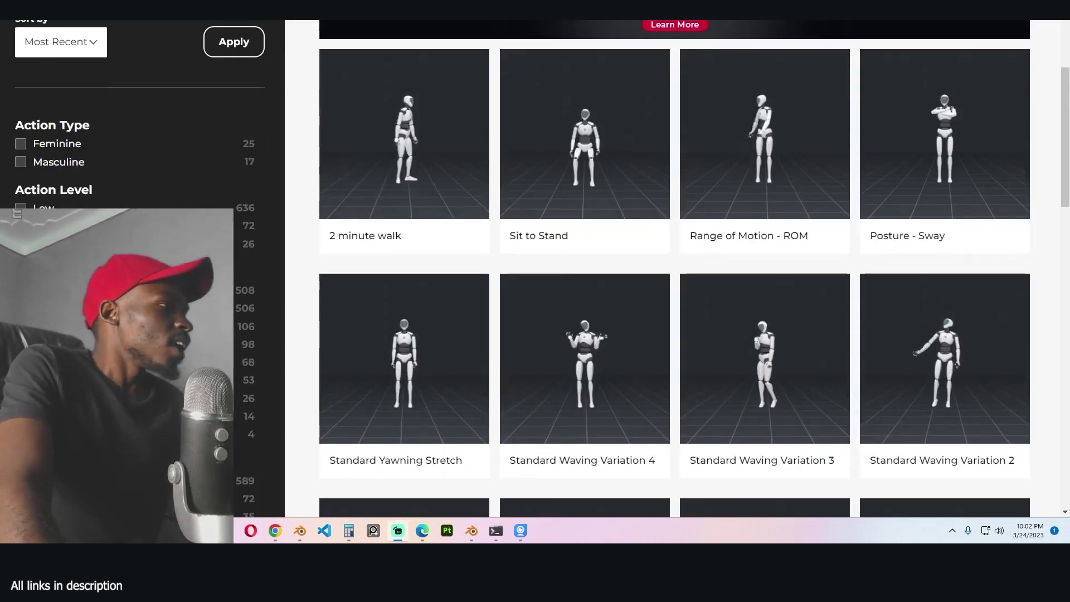
key("alt+Tab")
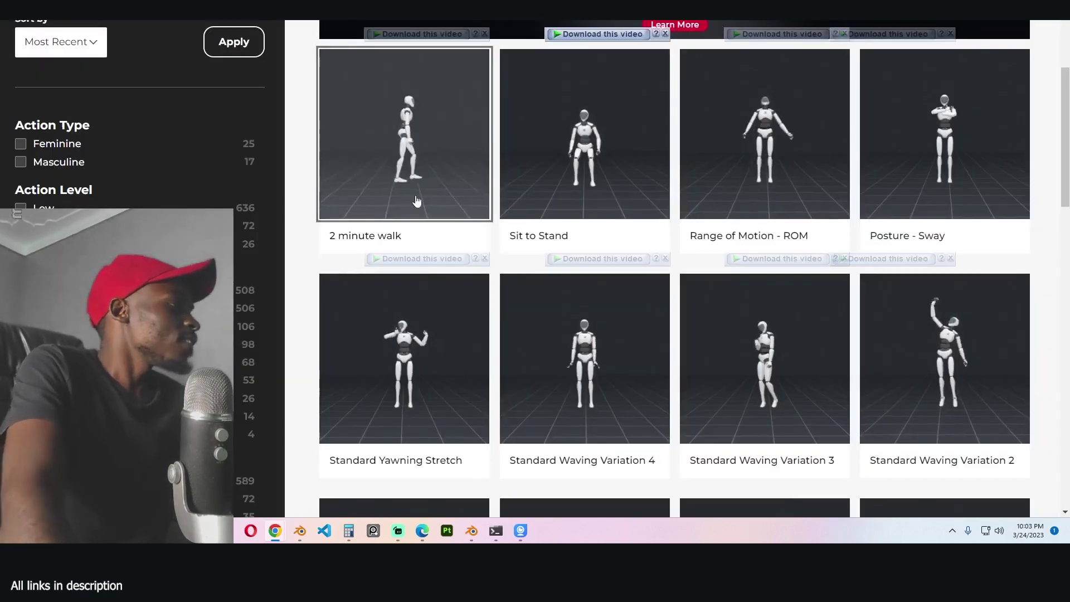
scroll(342, 241, "down", 15)
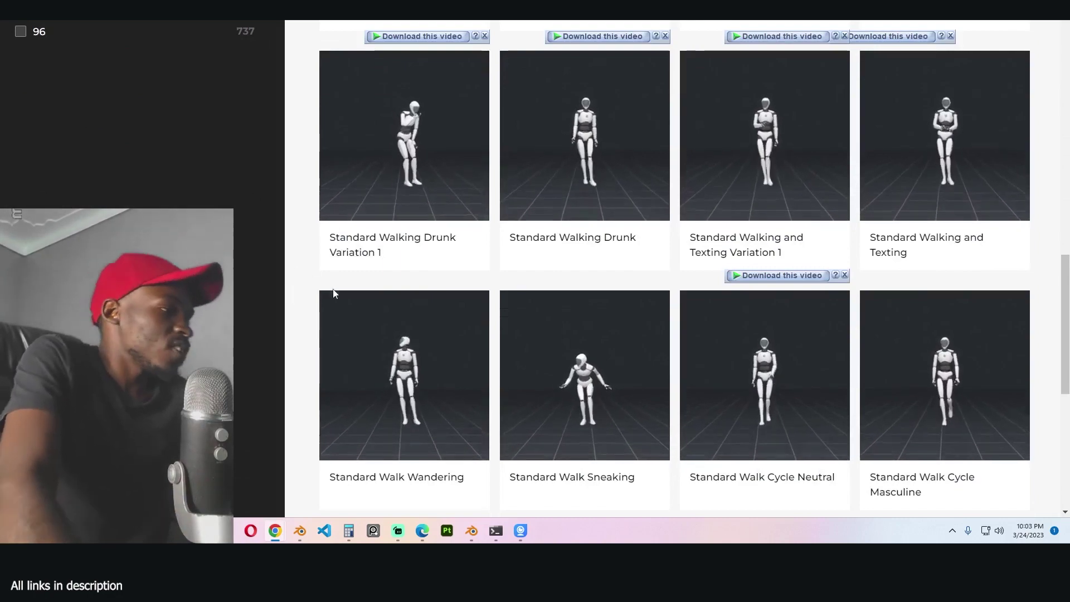
scroll(329, 294, "down", 6)
scroll(328, 295, "up", 20)
scroll(69, 146, "down", 3)
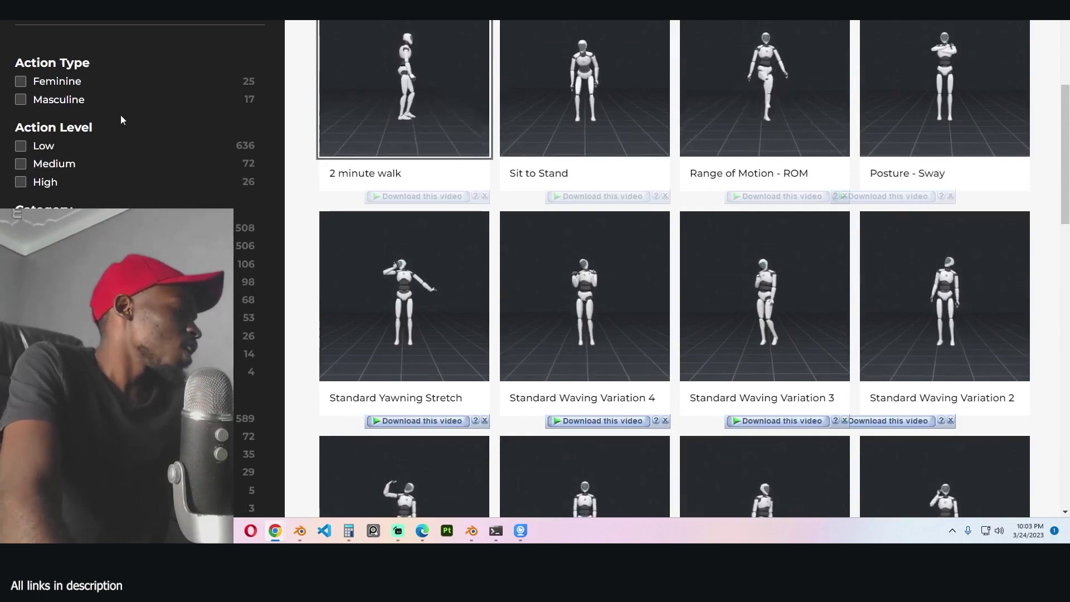
scroll(72, 95, "down", 2)
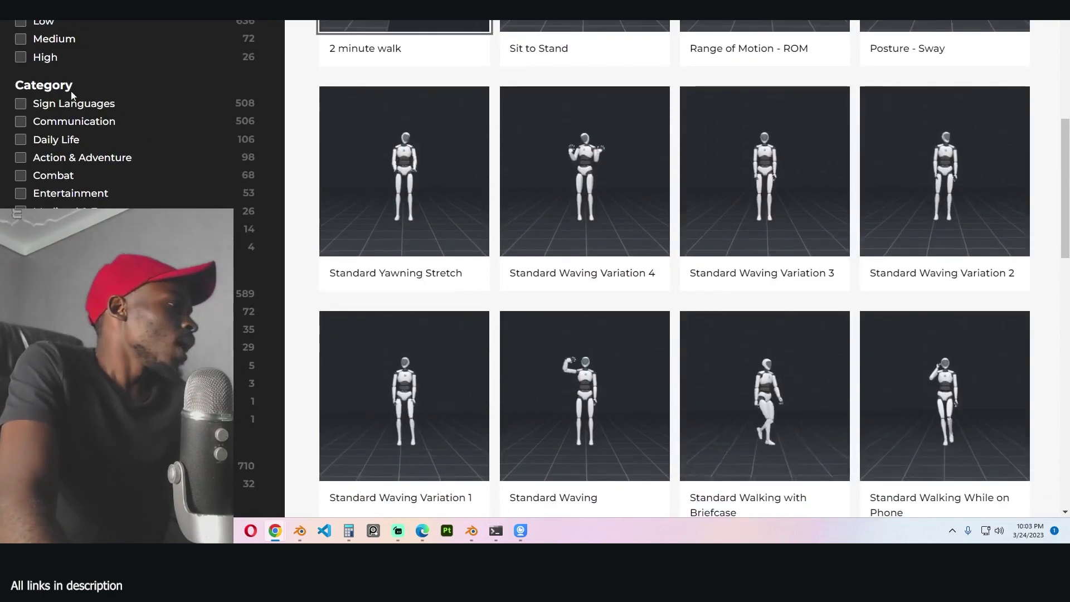
scroll(95, 188, "up", 4)
scroll(88, 189, "down", 5)
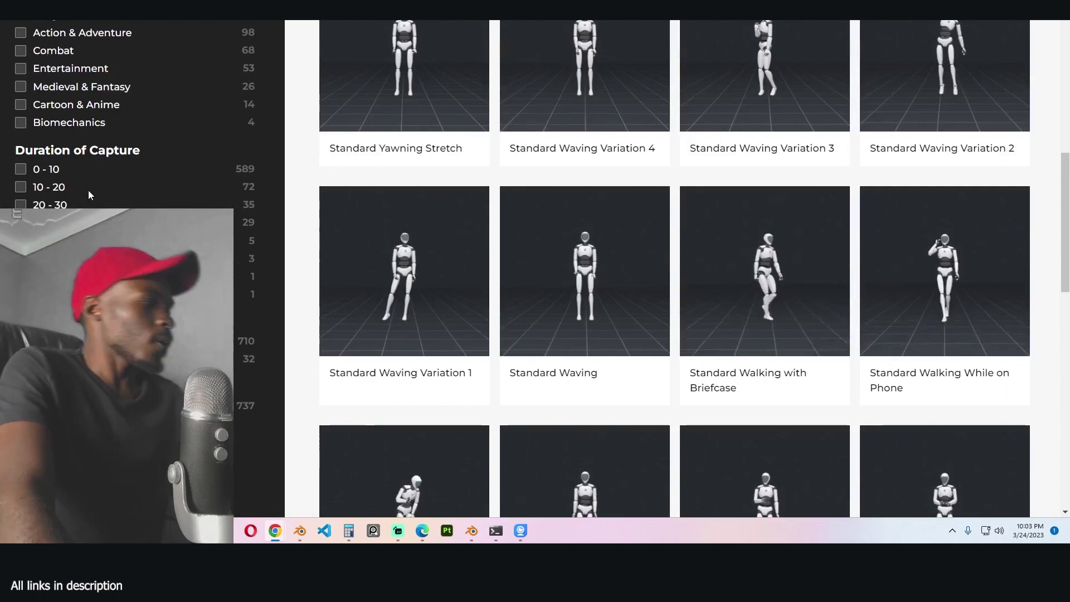
scroll(216, 196, "up", 5)
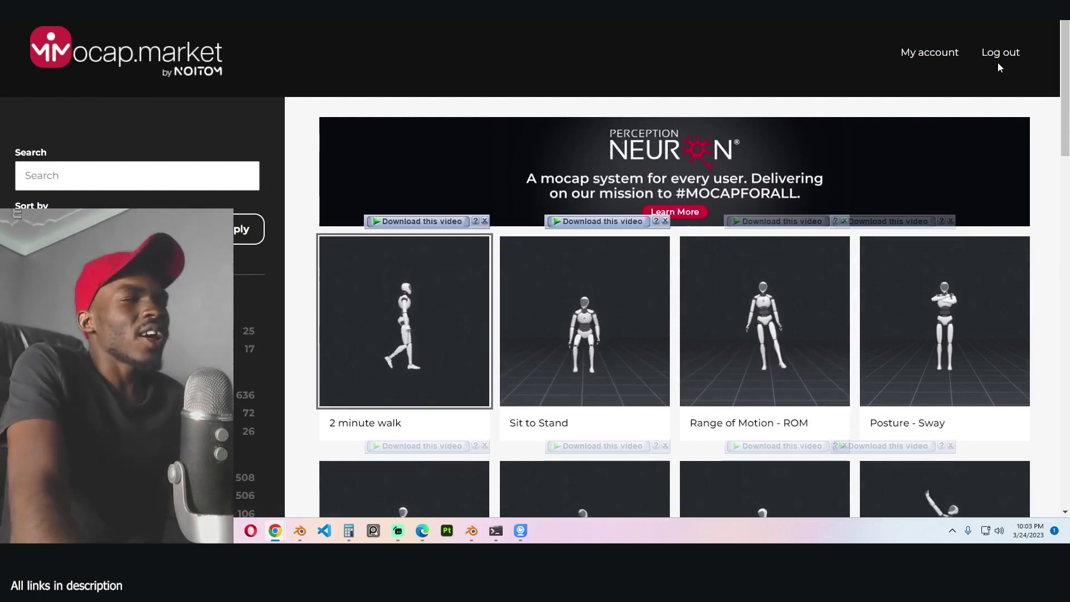
Open the 2 minute walk animation from the library and review its specifications and download options.
scroll(346, 196, "down", 4)
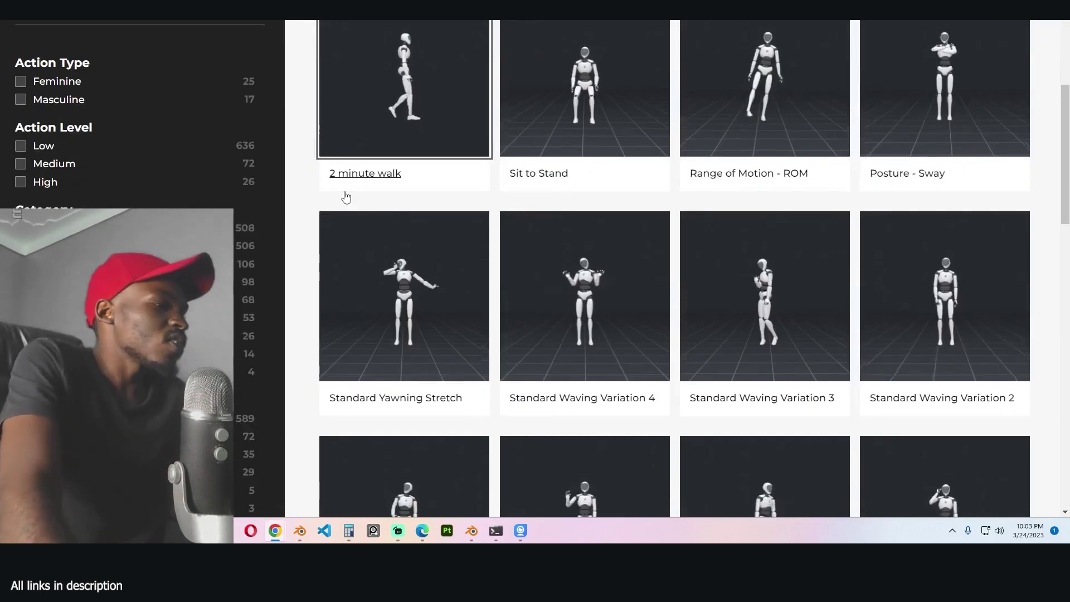
scroll(346, 196, "down", 6)
scroll(1015, 194, "down", 1)
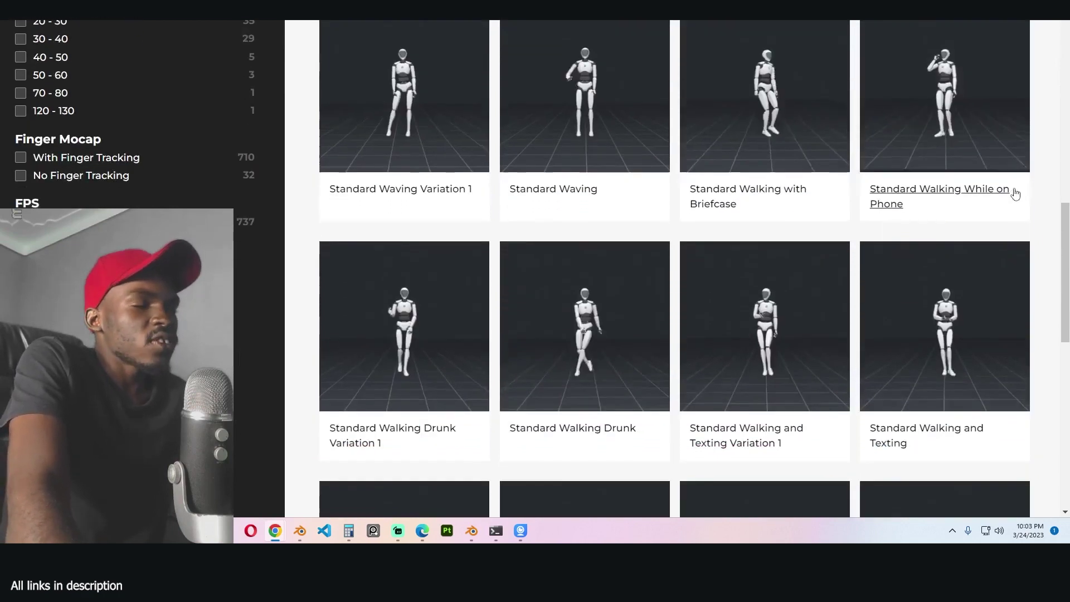
scroll(1015, 193, "up", 11)
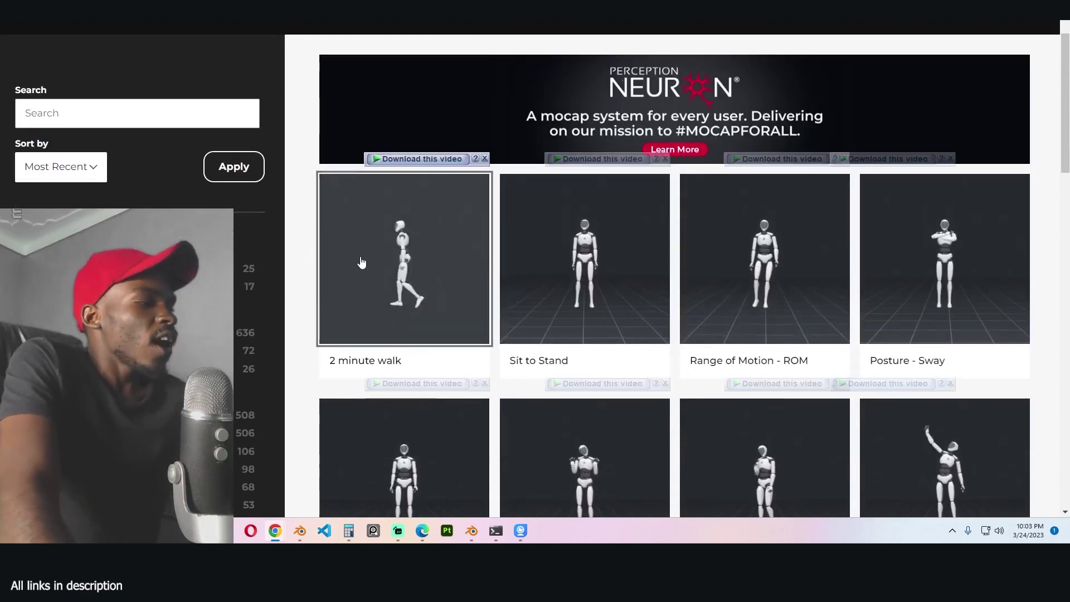
left_click(361, 262)
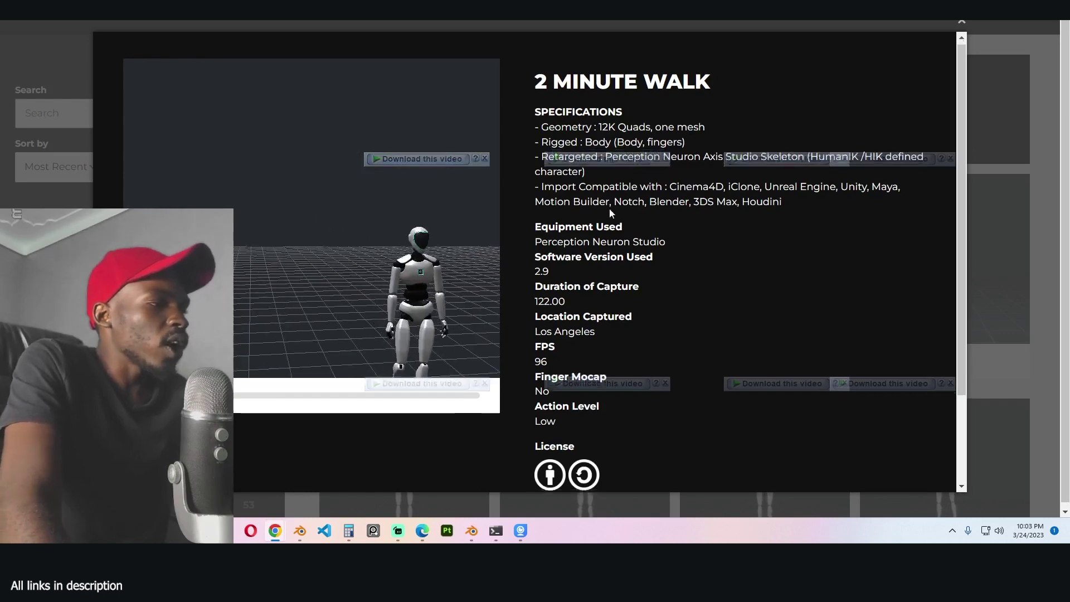
scroll(610, 208, "down", 2)
scroll(696, 261, "up", 2)
scroll(698, 262, "down", 3)
Leave full-screen view, read the animation's Creative Commons license page, and return to the 2 minute walk details.
key("F11")
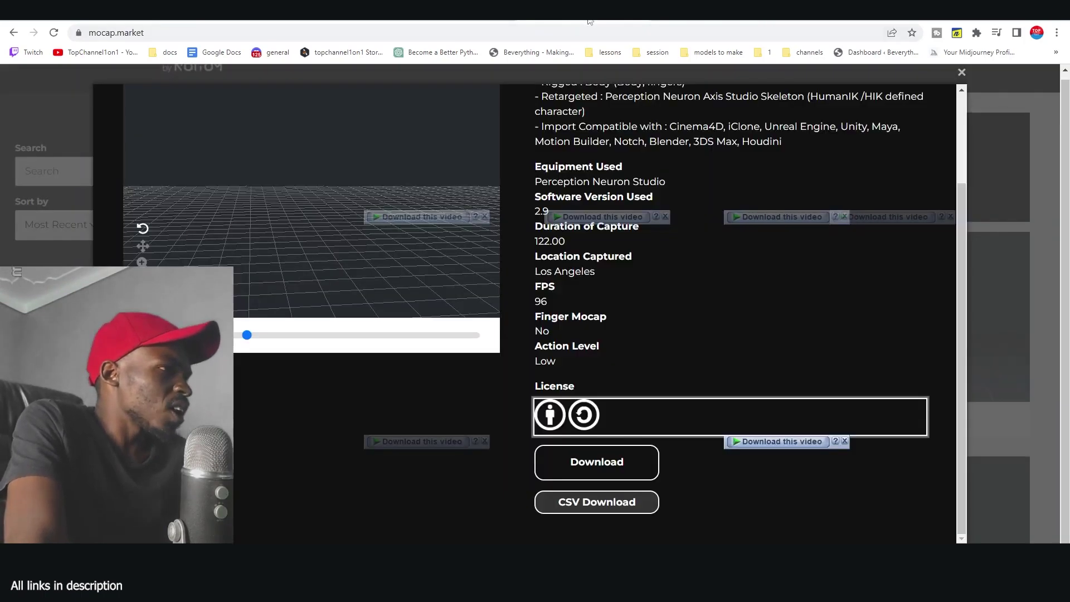
left_click(698, 21)
left_click(594, 24)
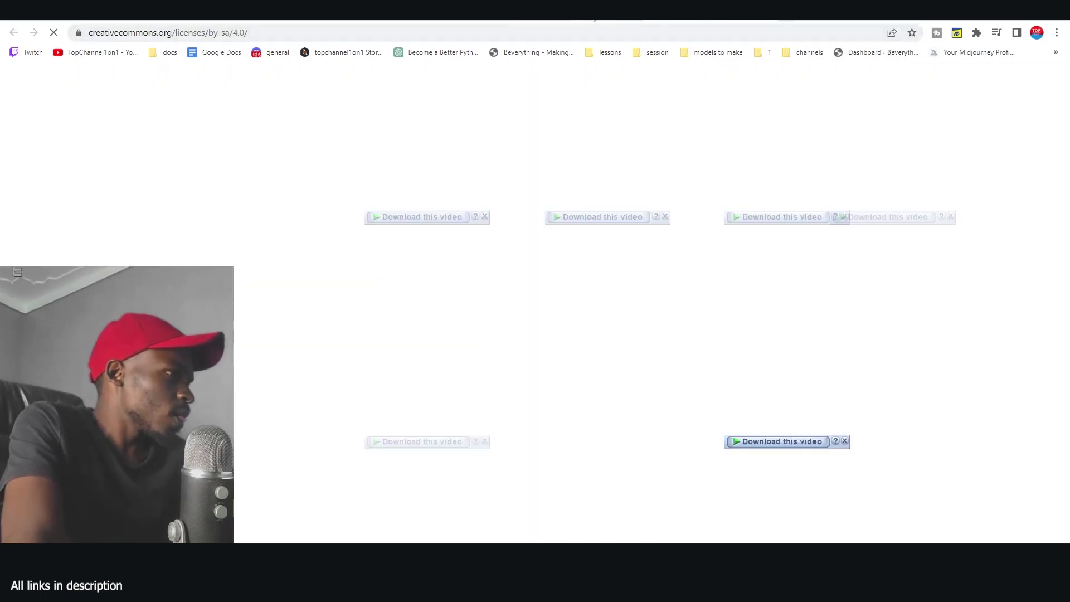
left_click(682, 23)
scroll(363, 389, "down", 2)
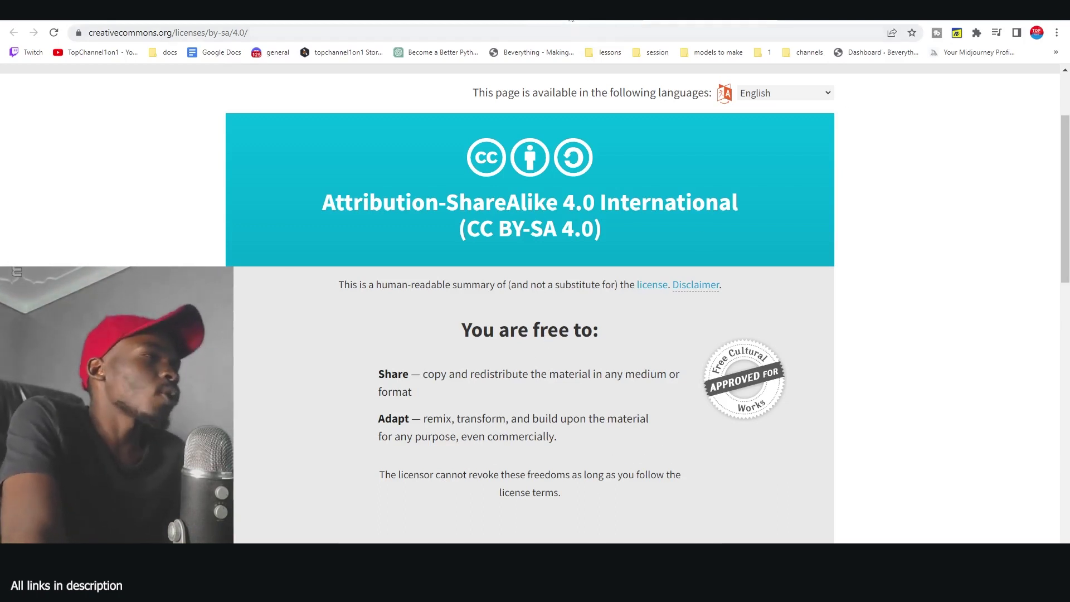
left_click(570, 19)
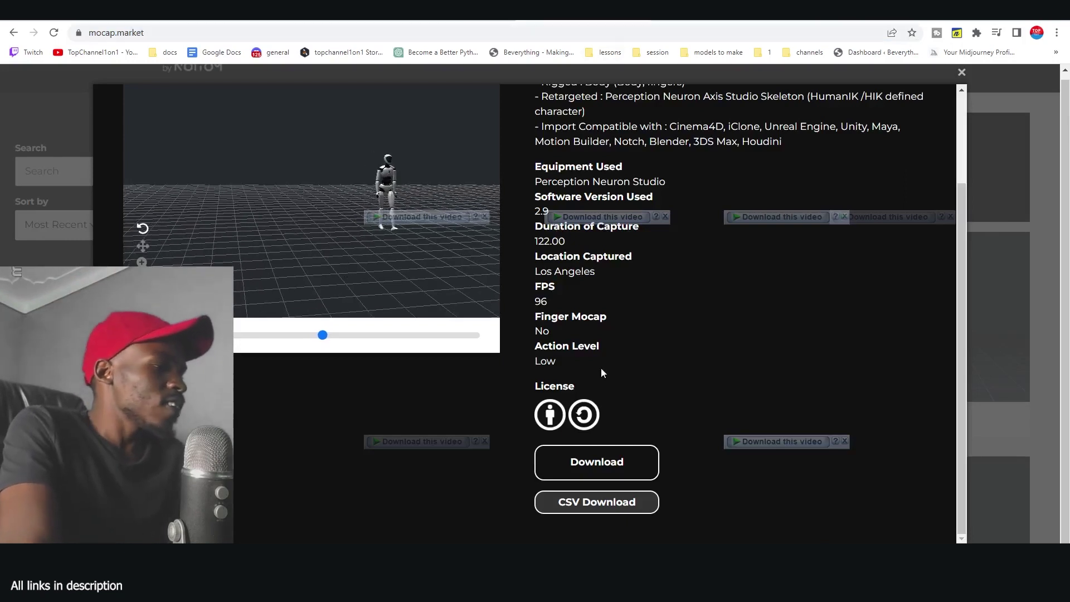
Download the 2 minute walk animation file from its details page.
left_click(590, 454)
scroll(674, 273, "up", 1)
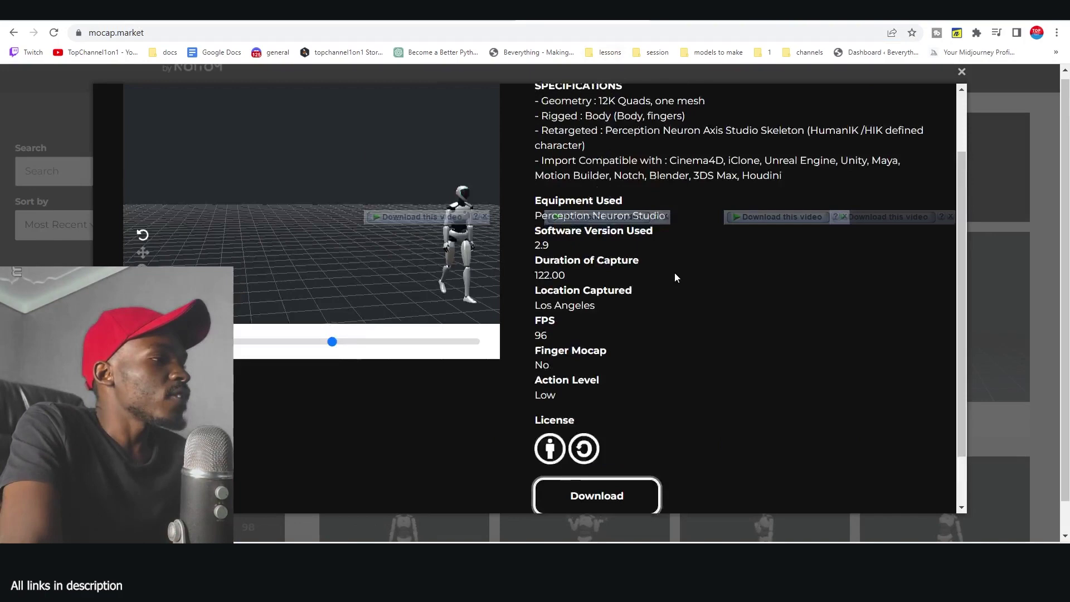
scroll(682, 307, "up", 2)
scroll(690, 453, "down", 3)
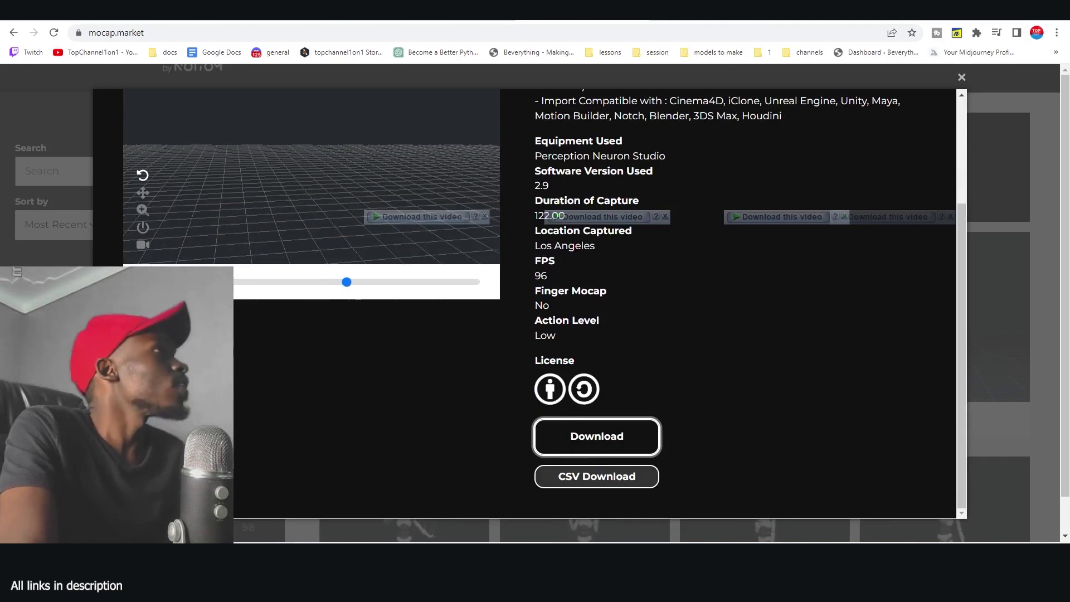
scroll(535, 301, "up", 3)
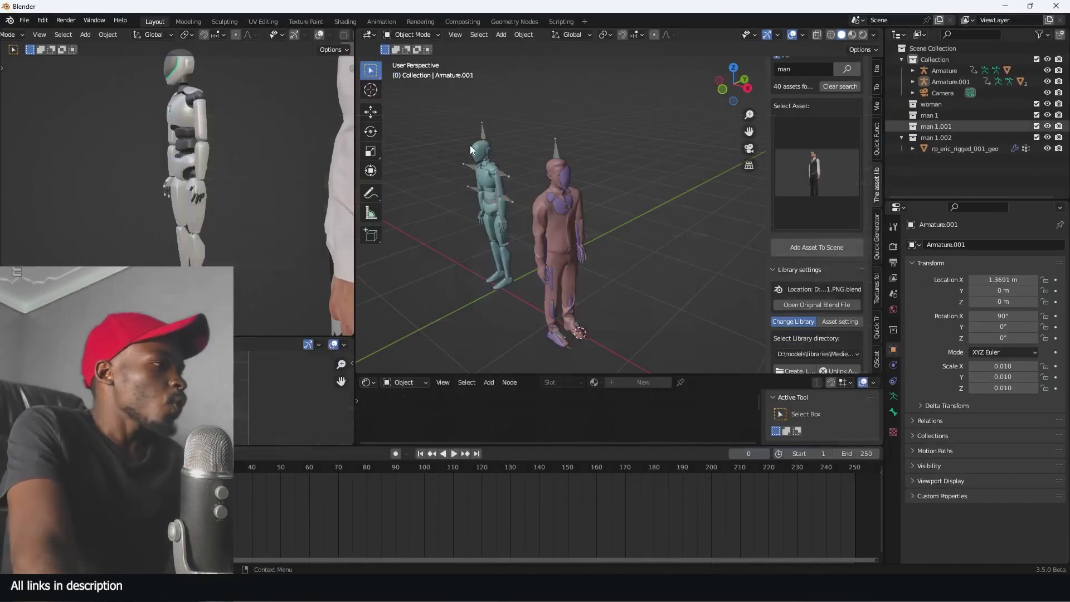
In Blender, select the teal STUDIOROBOT_GEO robot and play the walk animation to view both characters in motion.
left_click(483, 180)
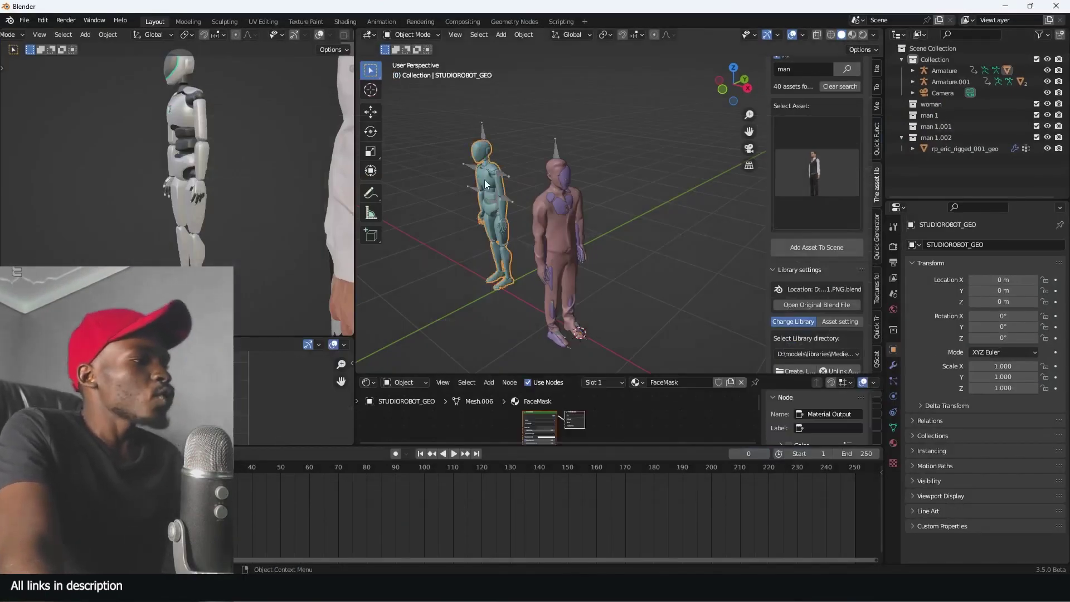
middle_click_drag(484, 179, 576, 249)
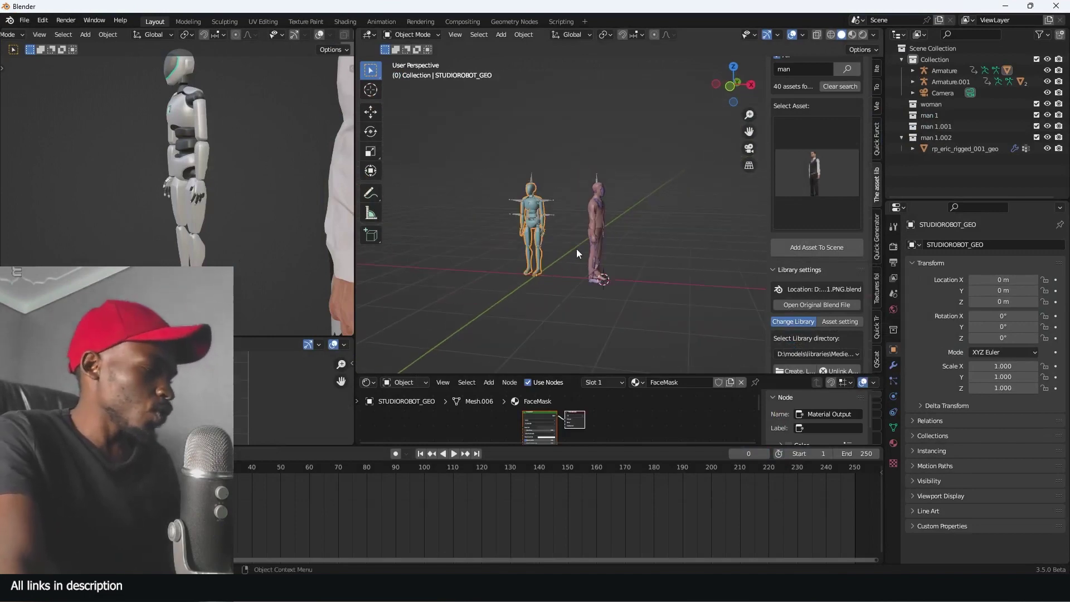
key("space")
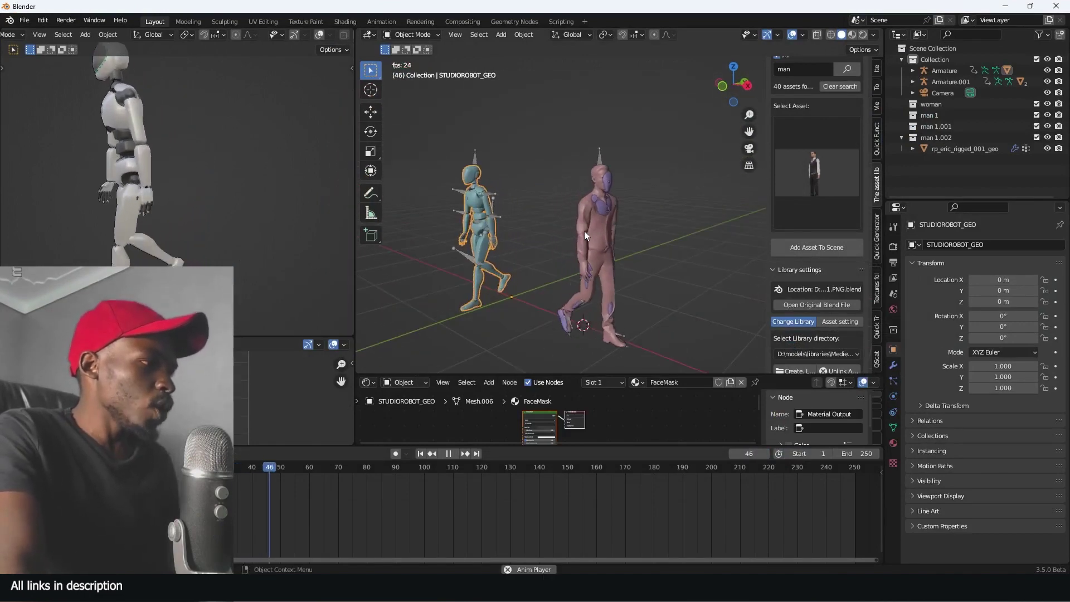
key("space")
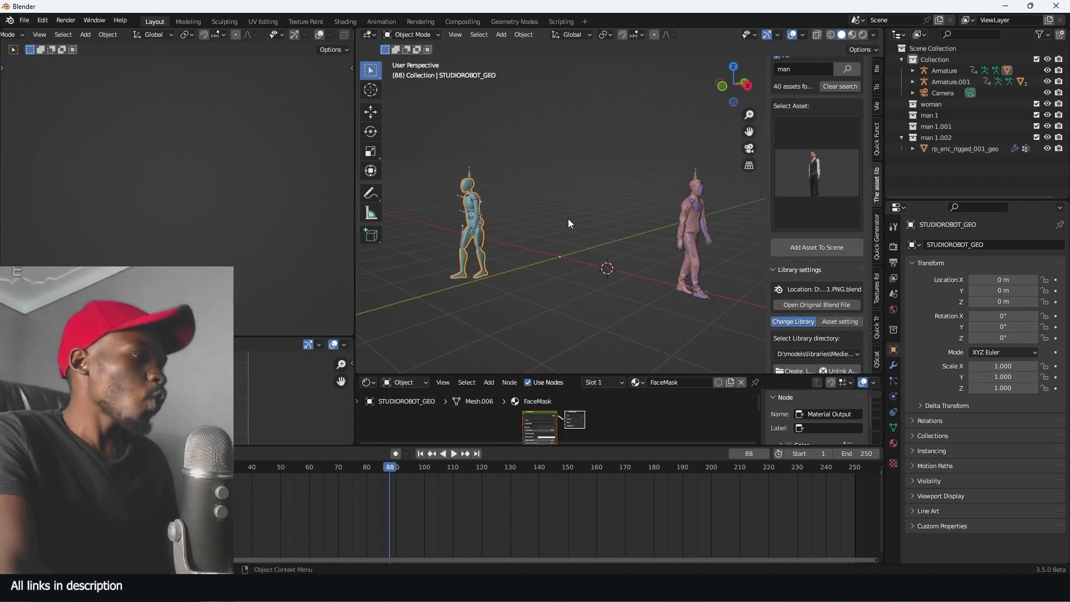
Hide the 3D viewport's sidebar and play the walk animation further.
key("n")
middle_click_drag(492, 225, 610, 223, "shift")
key("space")
scroll(609, 223, "up", 1)
key("space")
Hide the rp_eric_rigged_001_geo human mesh that overlaps the second walking robot.
middle_click_drag(714, 186, 568, 202, "shift")
middle_click_drag(674, 196, 504, 185, "shift")
scroll(563, 197, "up", 5)
left_click(667, 172)
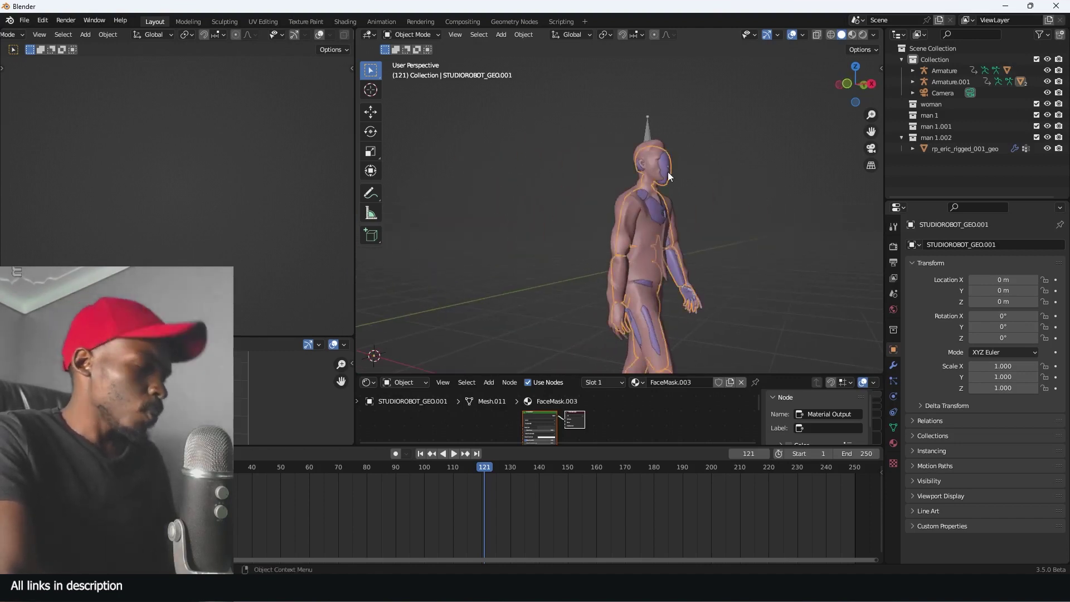
left_click(651, 149)
key("h")
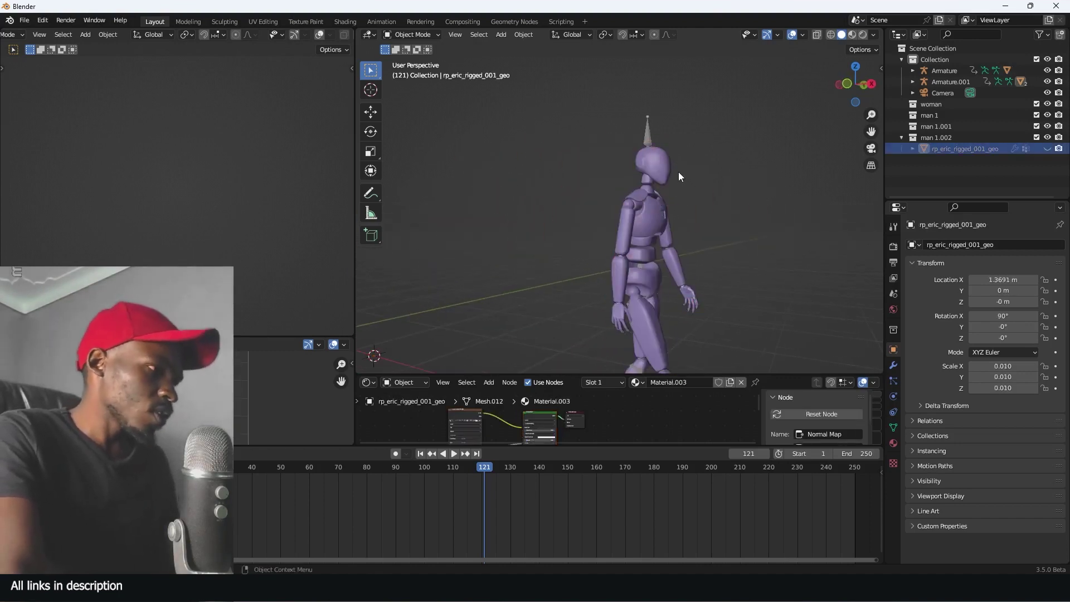
Select the purple robot mesh STUDIOROBOT_GEO.001 in the 3D viewport.
middle_click_drag(697, 173, 633, 186)
scroll(633, 181, "down", 1)
left_click(749, 138)
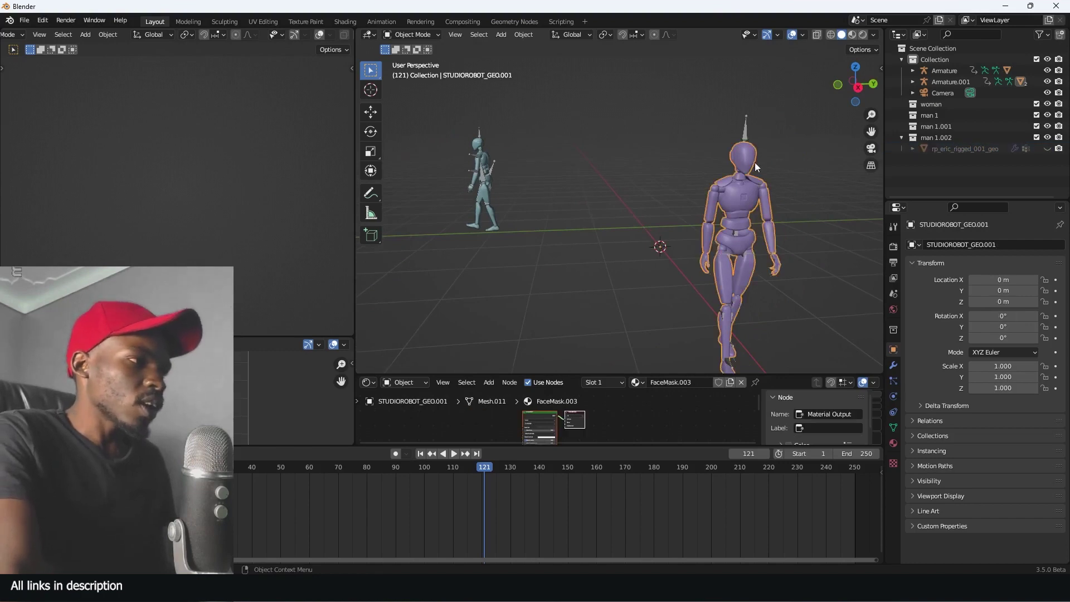
left_click(750, 165)
left_click(745, 158)
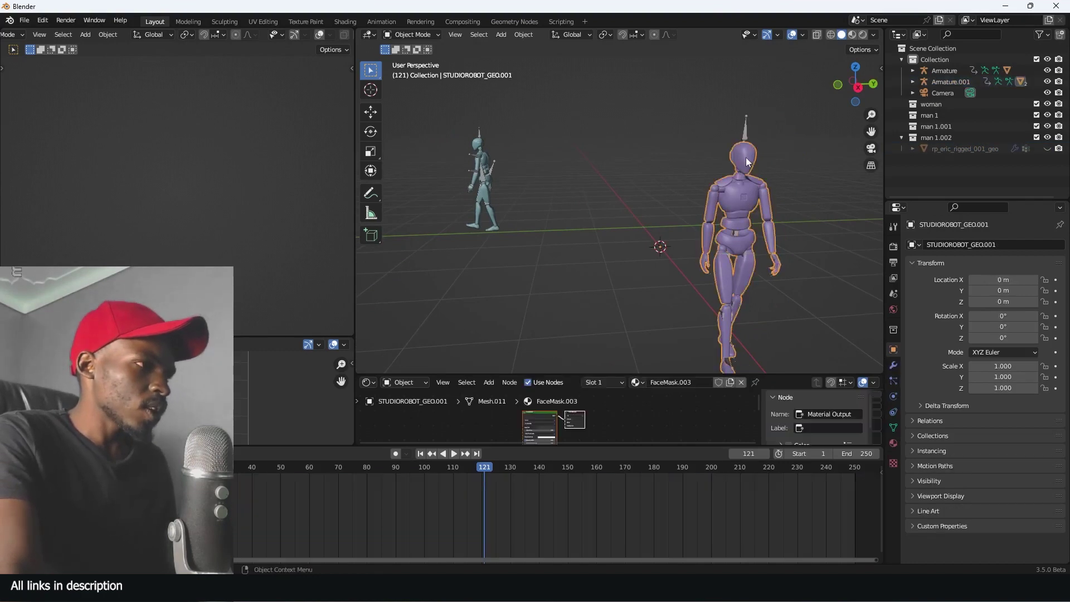
Hide the selected purple robot mesh STUDIOROBOT_GEO.001 so only its armature is displayed.
key("h")
middle_click_drag(721, 224, 749, 222)
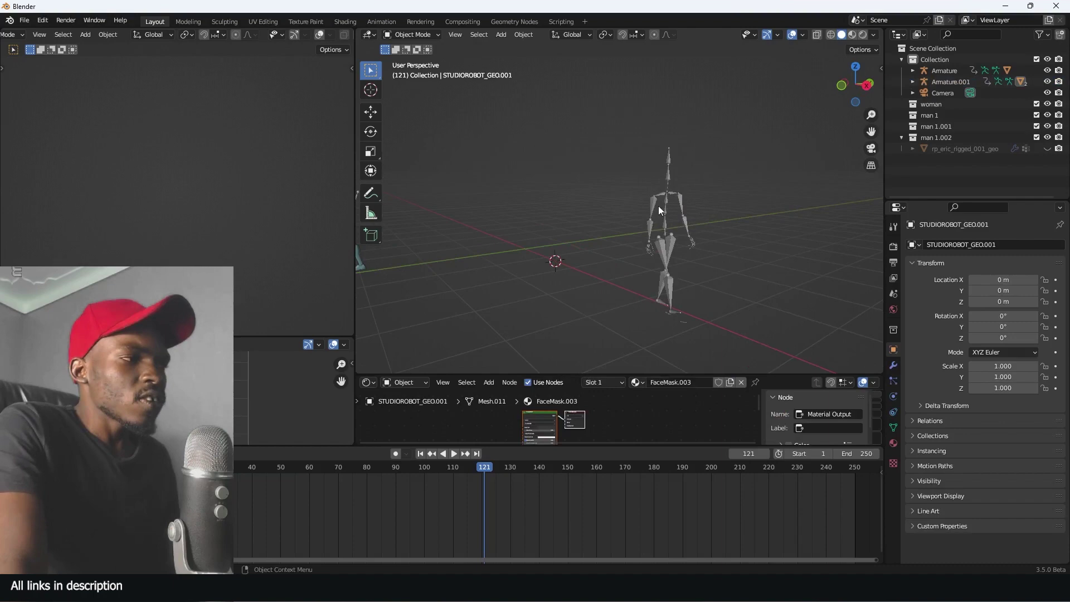
middle_click_drag(657, 206, 695, 166, "shift")
Rotate the second robot's armature, Armature.001, by -90° about the global Z axis.
left_click(703, 224)
key("r")
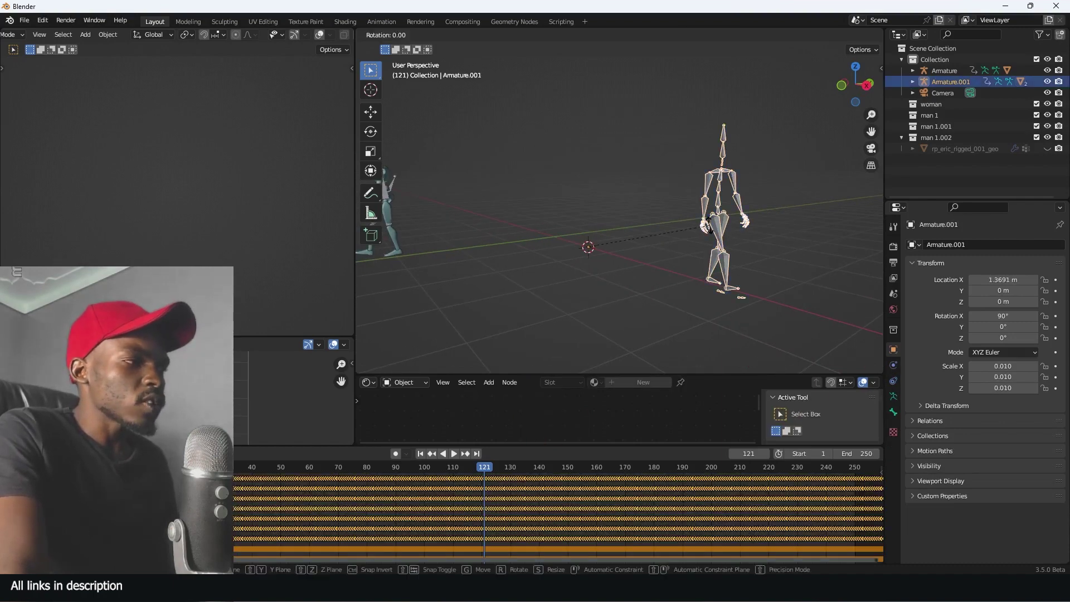
key("Escape")
type("rz")
type("-90")
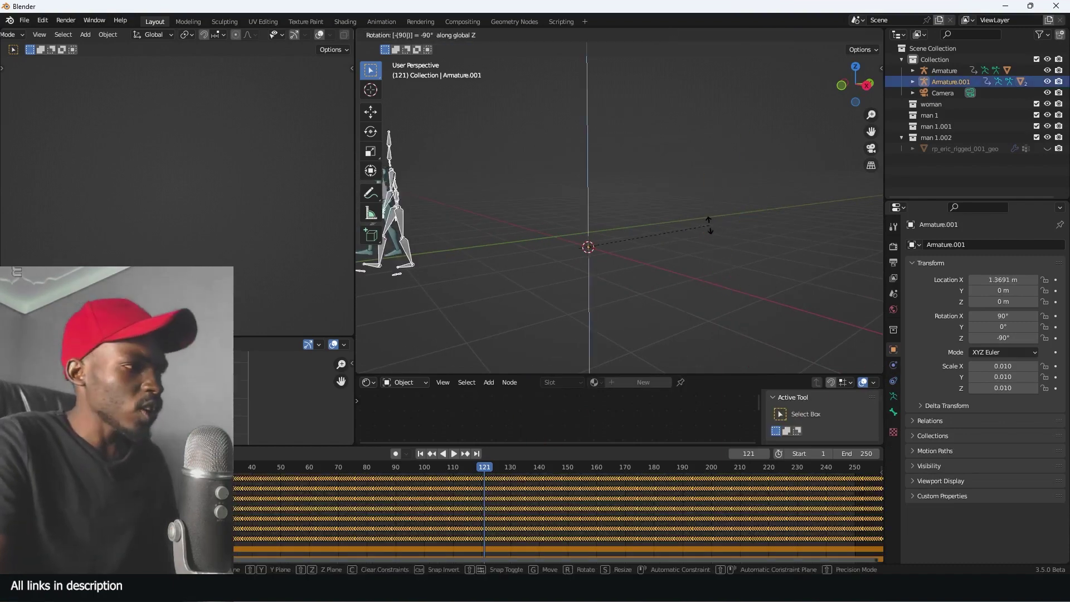
key("Return")
Hide the teal robot mesh STUDIOROBOT_GEO and set the current frame to 0.
middle_click_drag(751, 225, 529, 262)
left_click(539, 265)
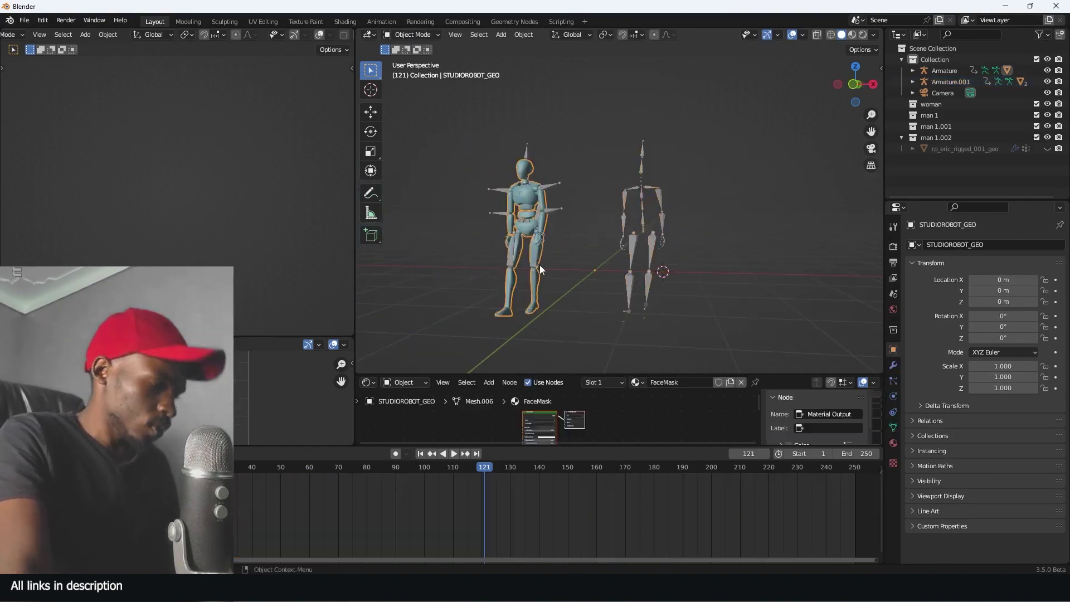
key("h")
middle_click_drag(626, 242, 580, 267)
left_click(137, 467)
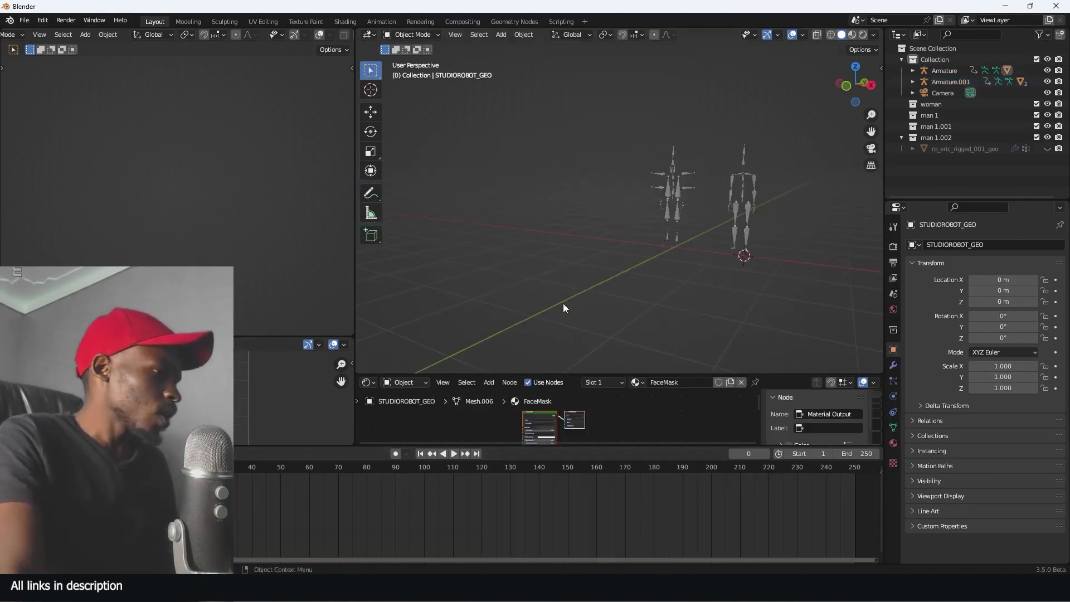
Delete both walking skeletons, Armature and Armature.001, from the scene.
middle_click_drag(563, 303, 697, 213)
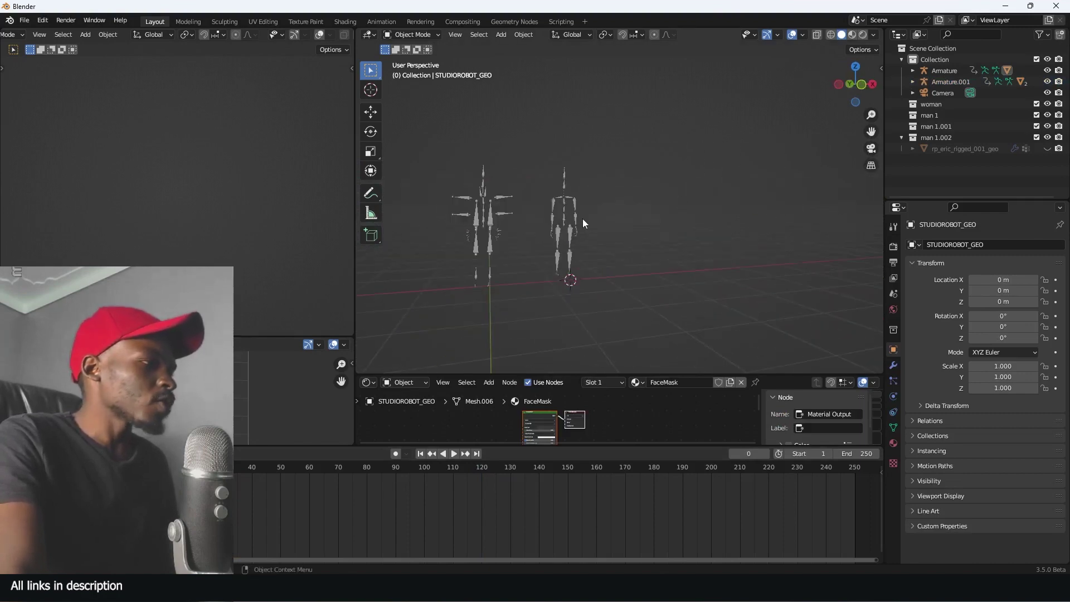
left_click_drag(631, 120, 483, 244)
key("x")
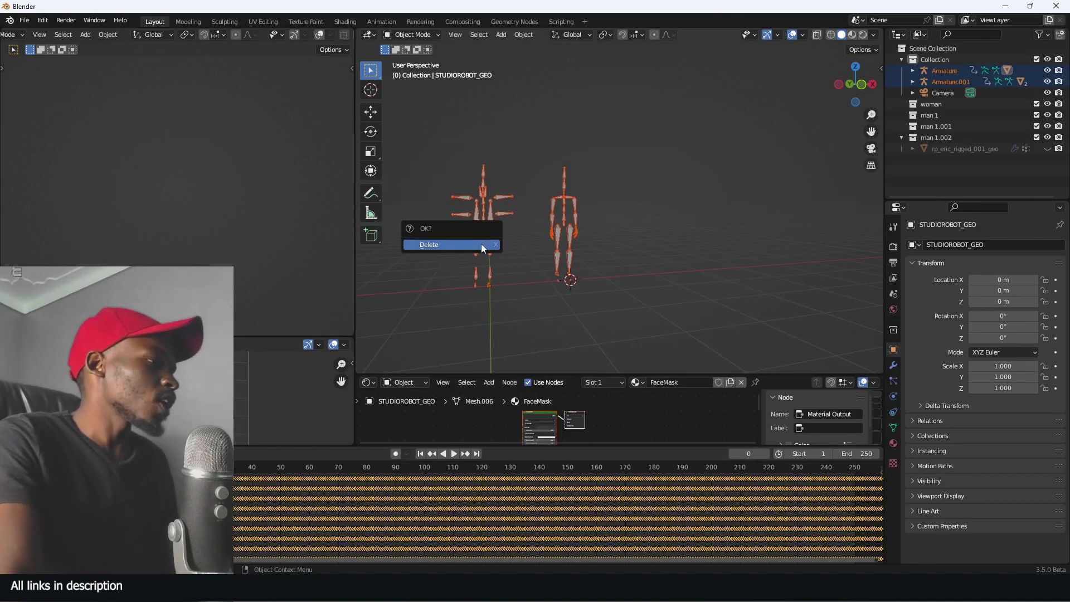
left_click(480, 244)
Import Walk_2min_chr01_Retargeted (2).fbx from the Downloads folder with the default FBX options.
left_click(24, 20)
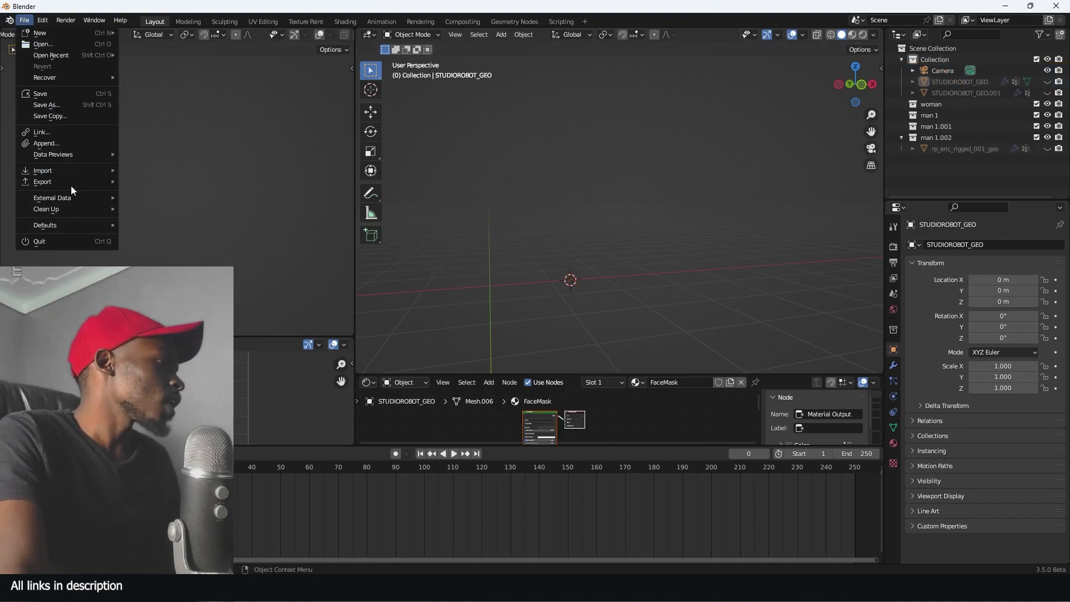
mouse_move(67, 171)
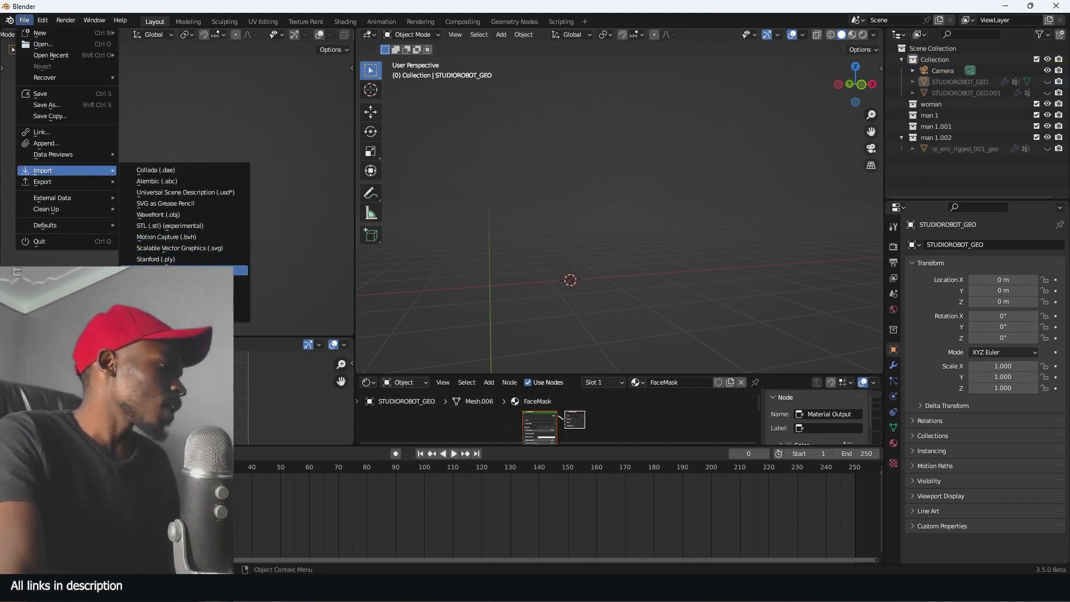
left_click(190, 270)
left_click(790, 413)
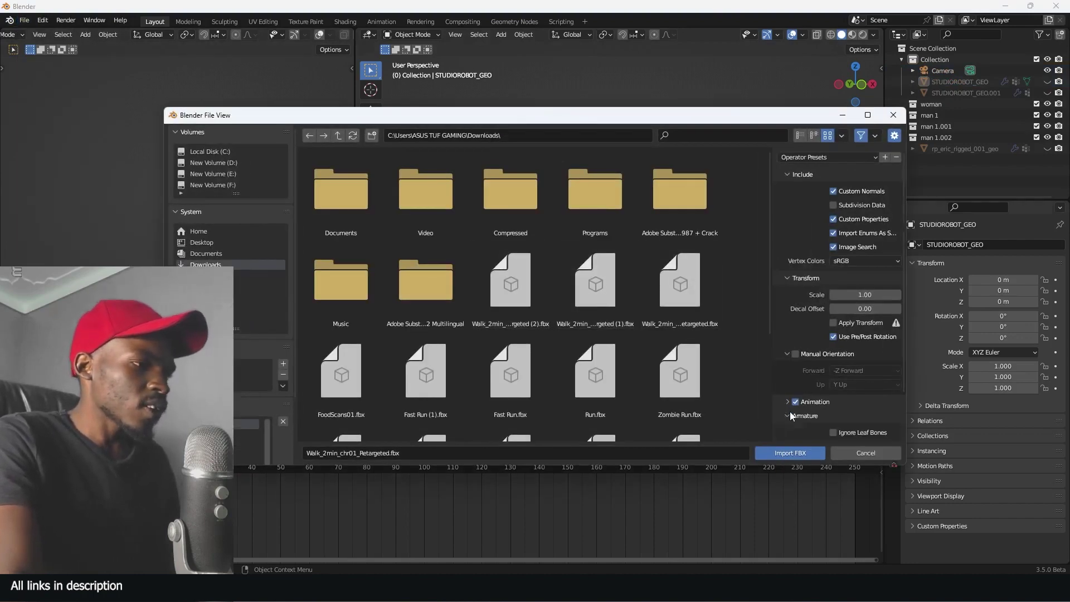
scroll(819, 409, "down", 3)
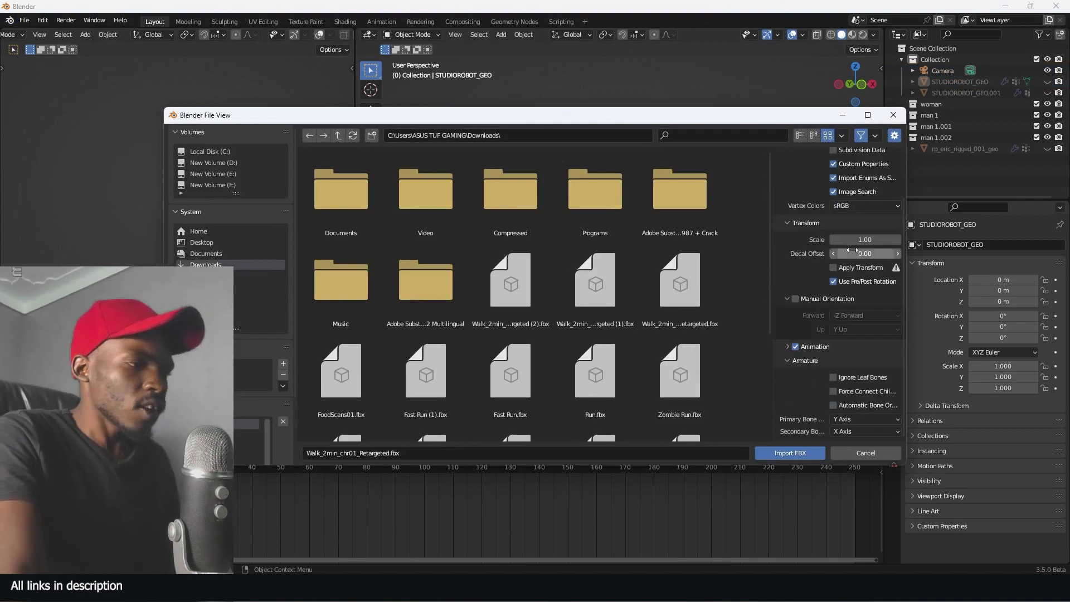
scroll(852, 250, "up", 3)
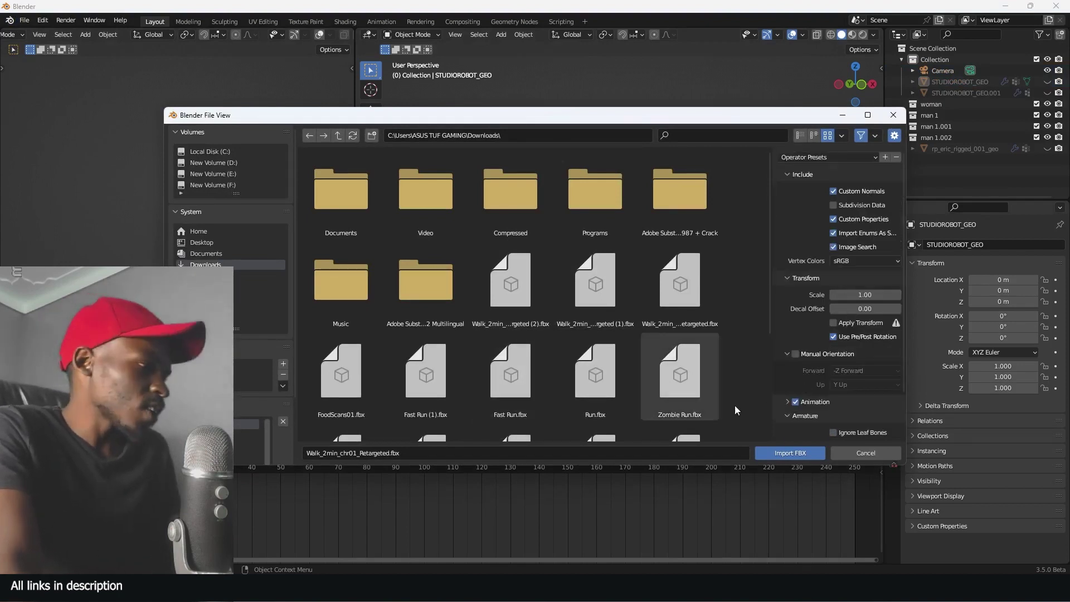
left_click(493, 300)
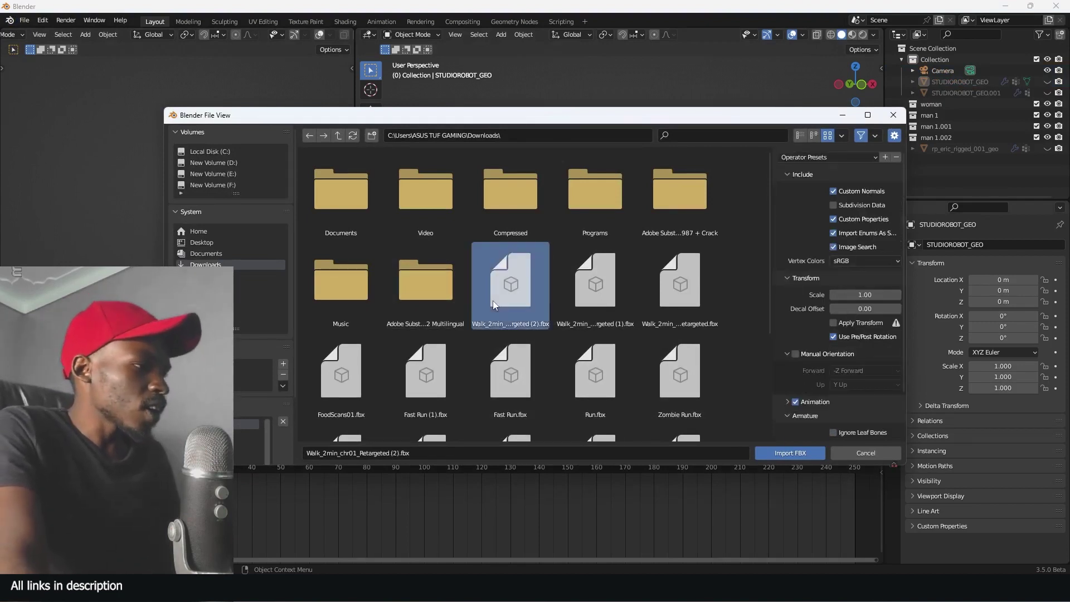
left_click(793, 451)
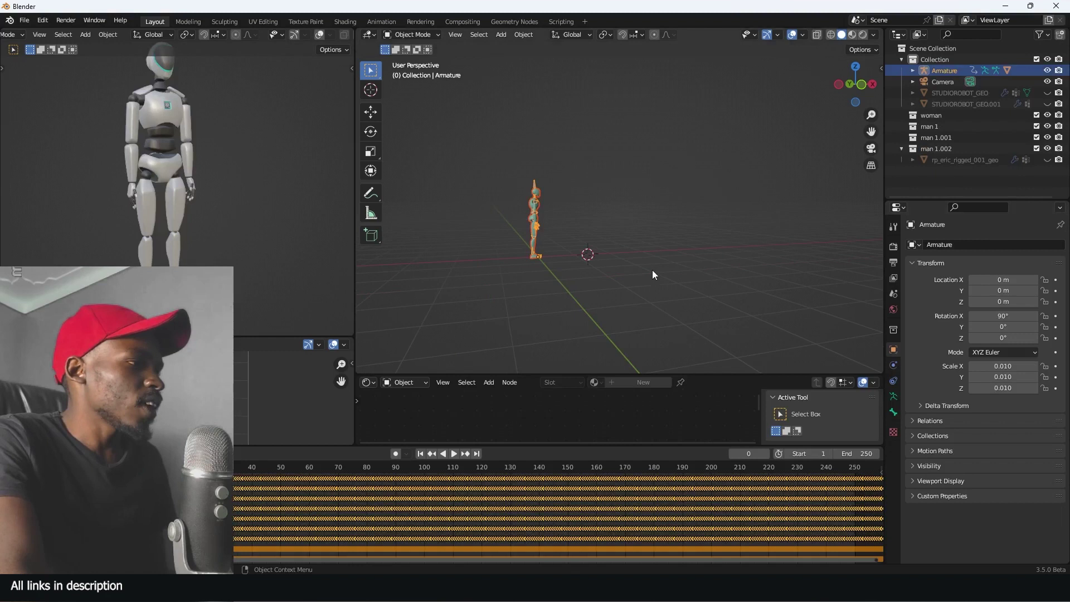
Deselect the imported robot and play its walk animation briefly, stopping back at frame 0.
middle_click_drag(652, 270, 503, 243)
scroll(656, 229, "up", 6)
left_click(737, 176)
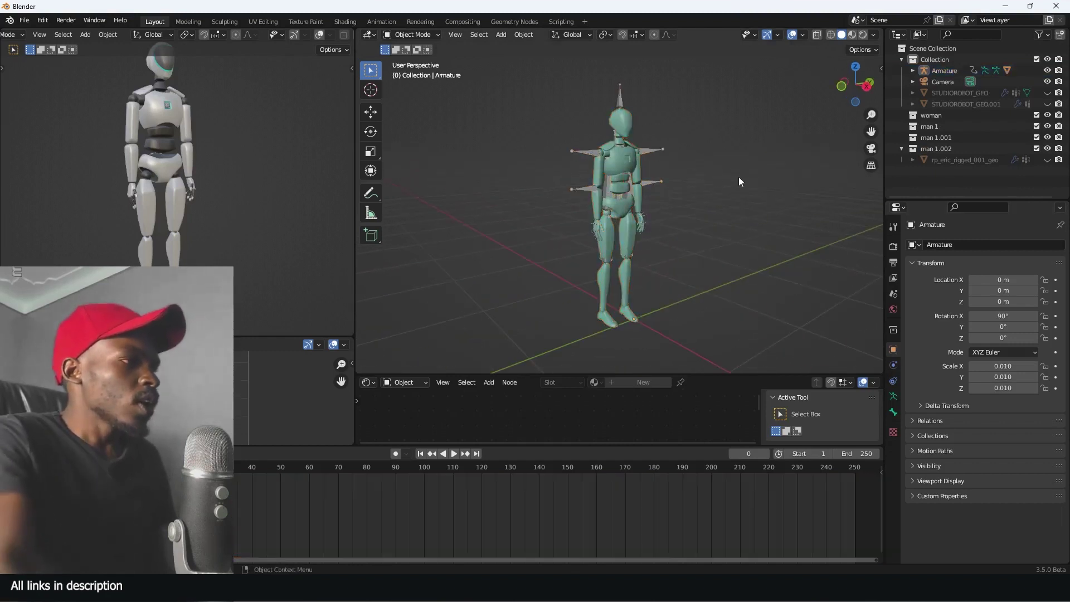
middle_click_drag(737, 176, 762, 227)
scroll(693, 209, "up", 2)
key("space")
scroll(650, 209, "down", 3)
key("Escape")
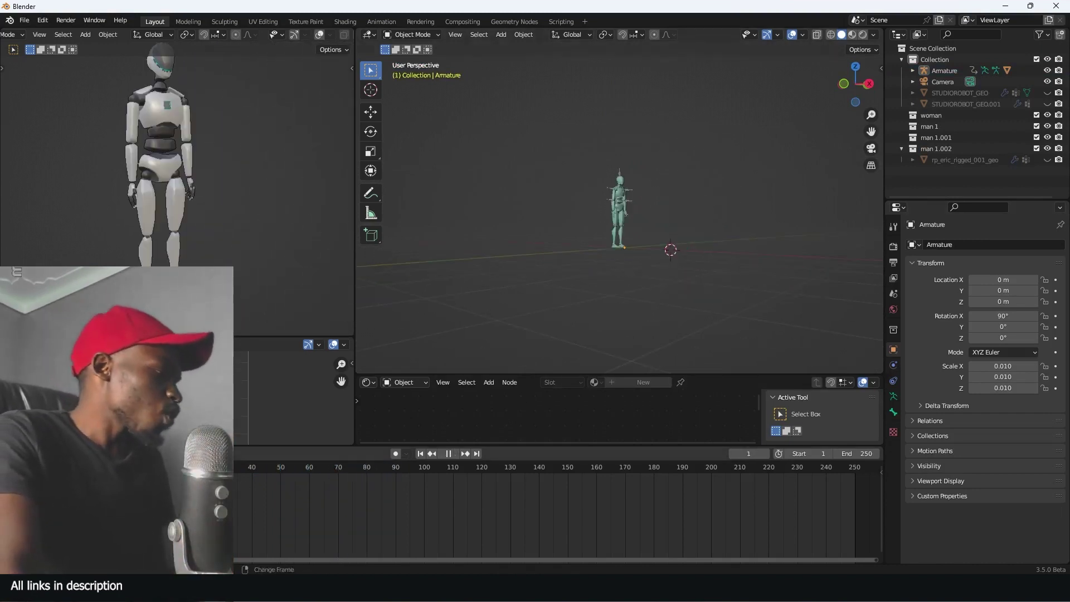
Show the 3D viewport's sidebar and add the man asset from the asset library to the scene.
key("n")
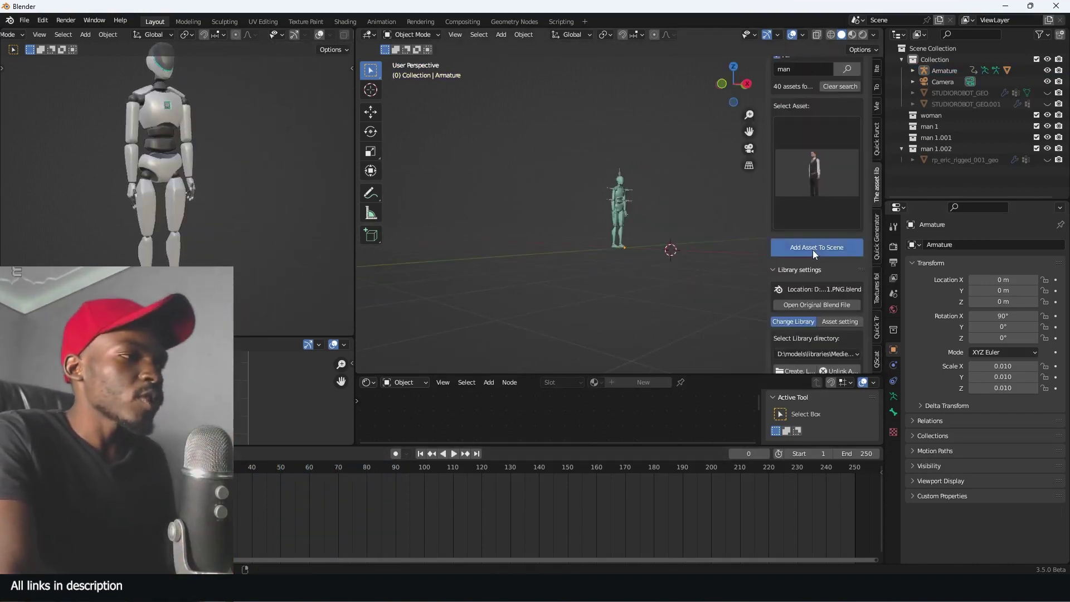
scroll(685, 215, "up", 2)
middle_click_drag(705, 196, 662, 213, "shift")
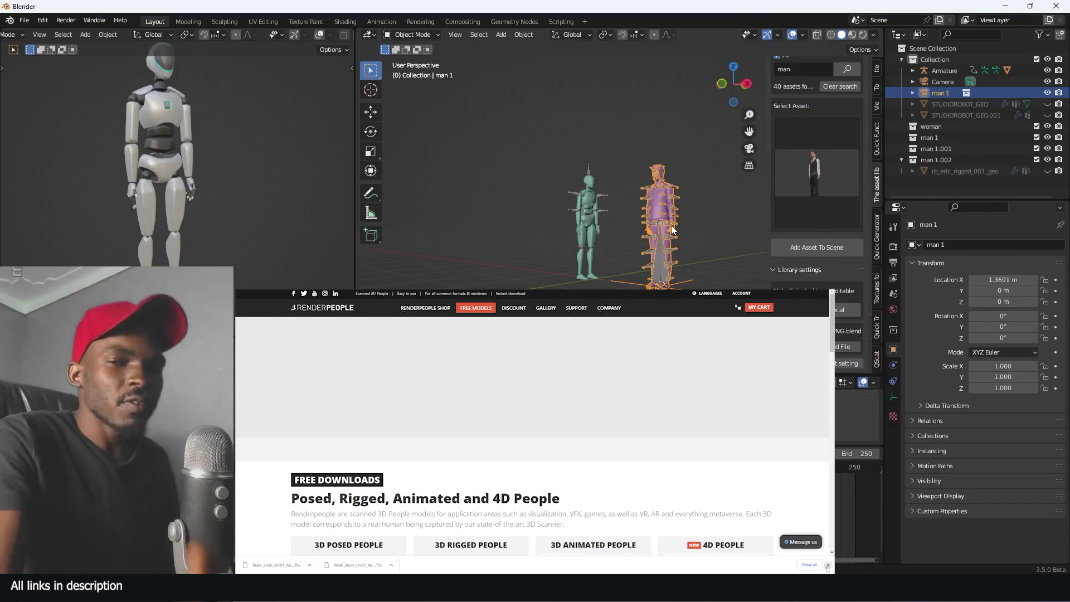
Make the man 1 asset local and editable, and delete its original rig so only the T-posed mesh remains.
scroll(641, 220, "up", 4)
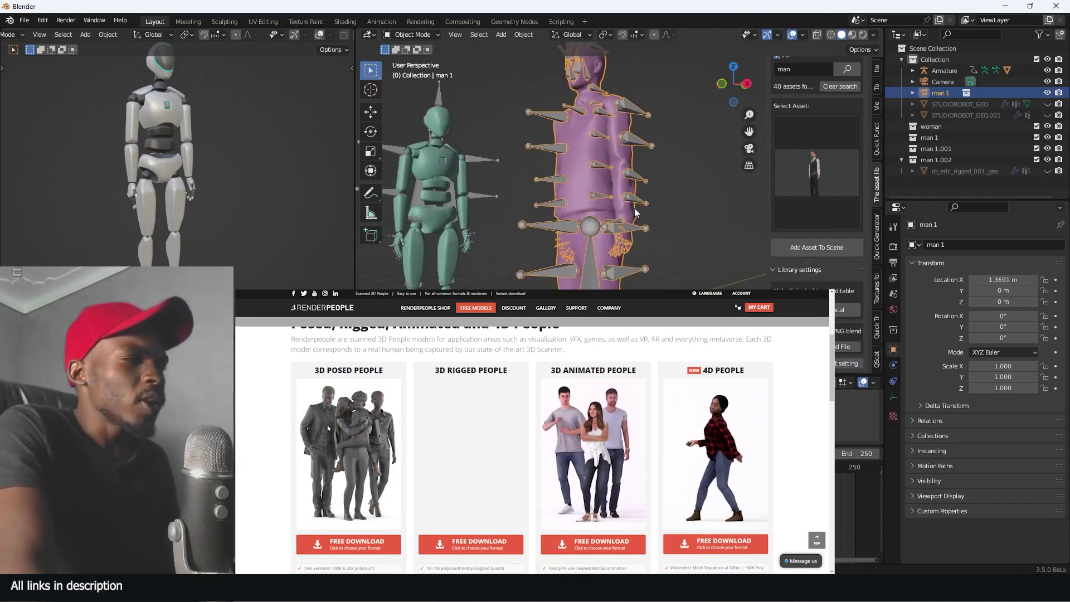
scroll(636, 212, "down", 3)
scroll(205, 193, "down", 3)
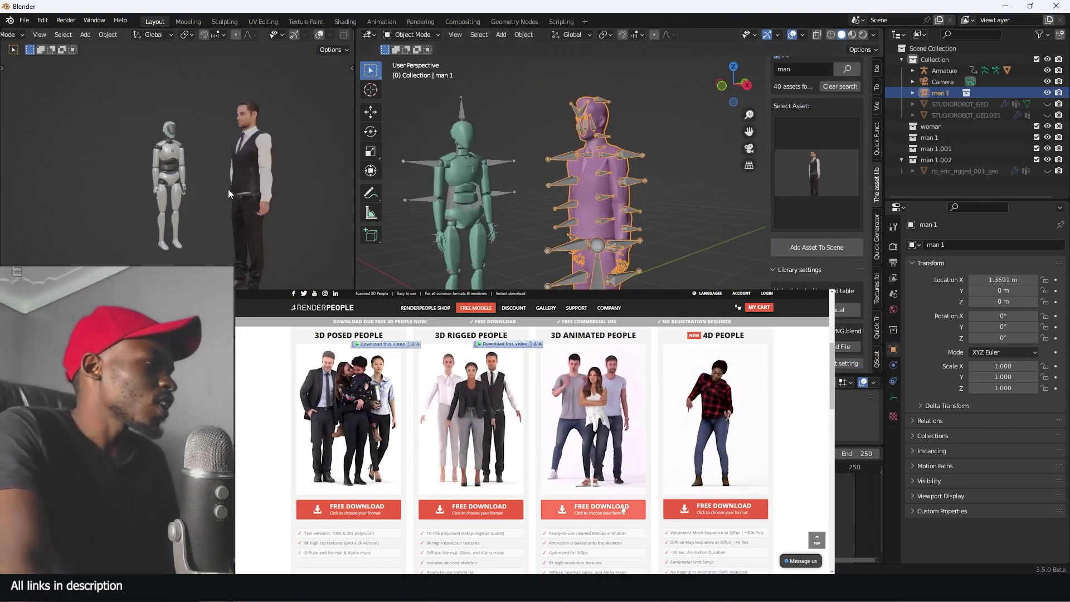
scroll(604, 194, "up", 3)
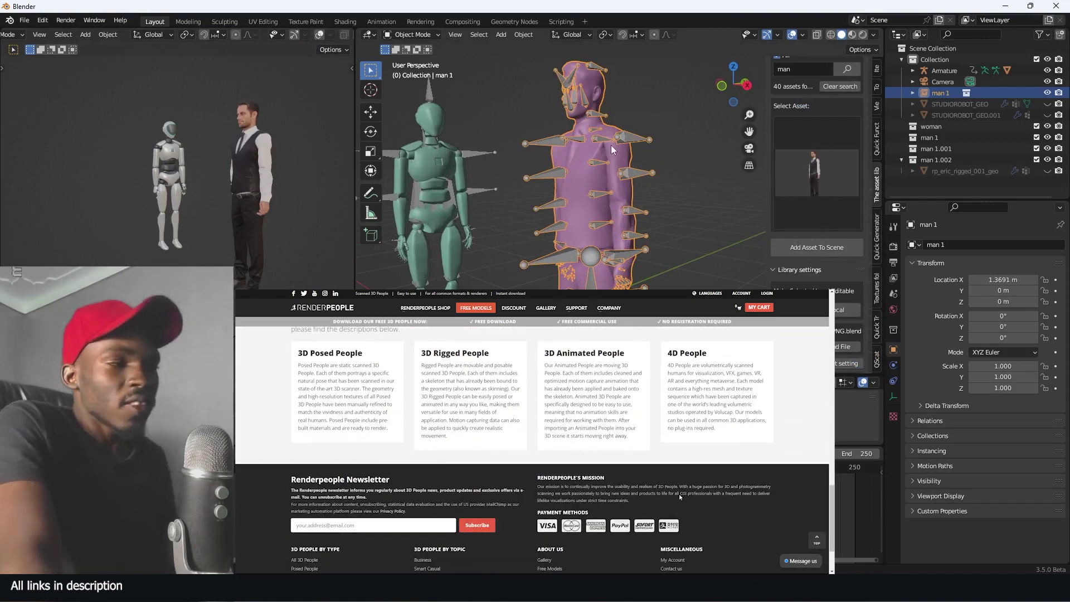
scroll(624, 167, "down", 4)
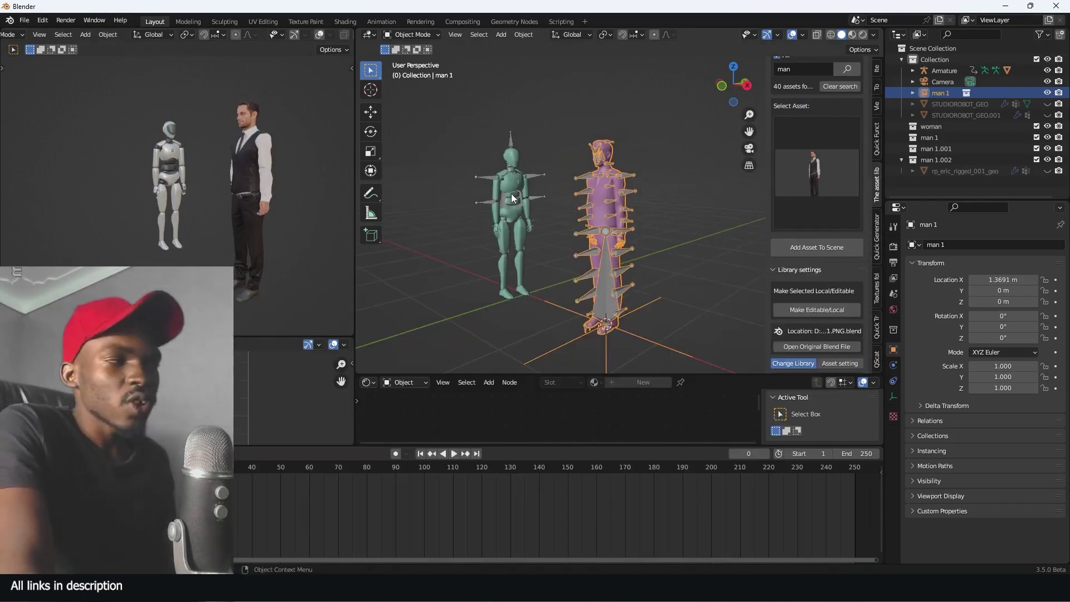
left_click(481, 176)
left_click(612, 182)
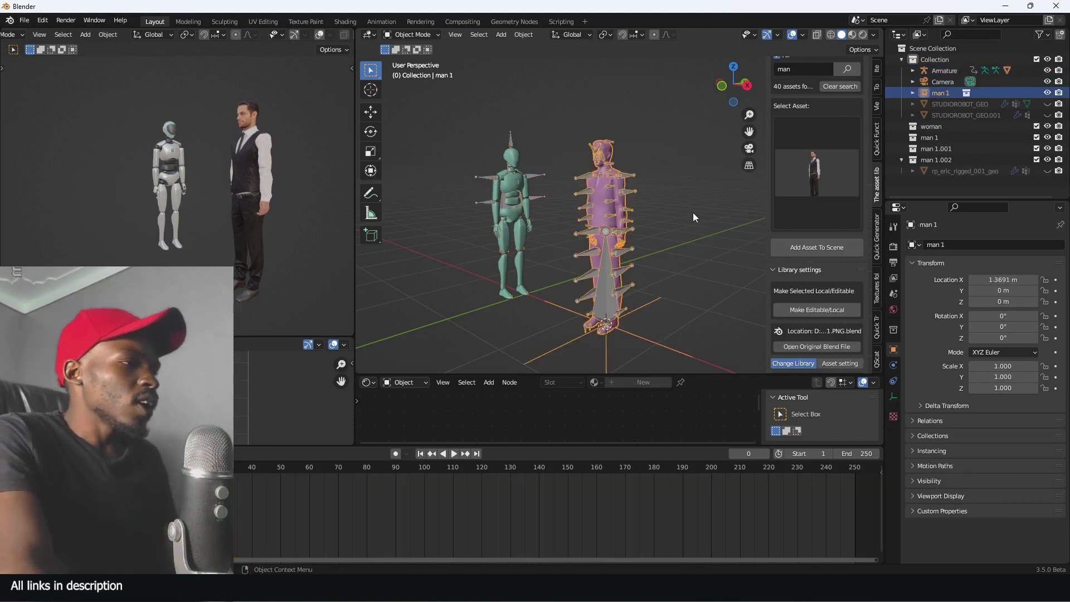
left_click(798, 309)
left_click(625, 176)
key("Delete")
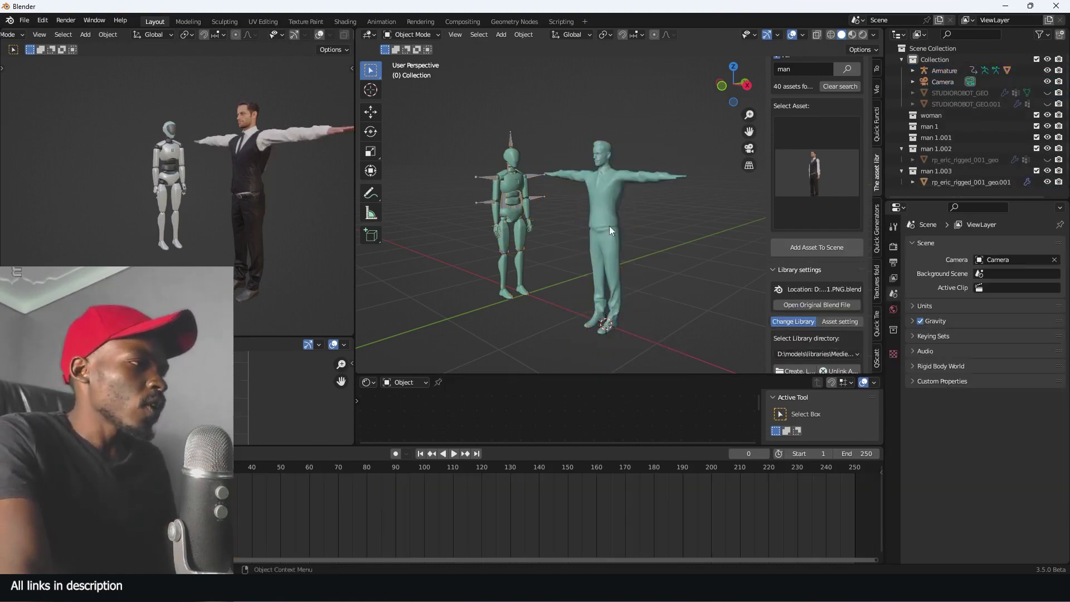
Rotate the man mesh rp_eric_rigged_001_geo.001 by 90° about the global Z axis.
left_click(606, 214)
middle_click_drag(606, 214, 634, 218)
type("rz90")
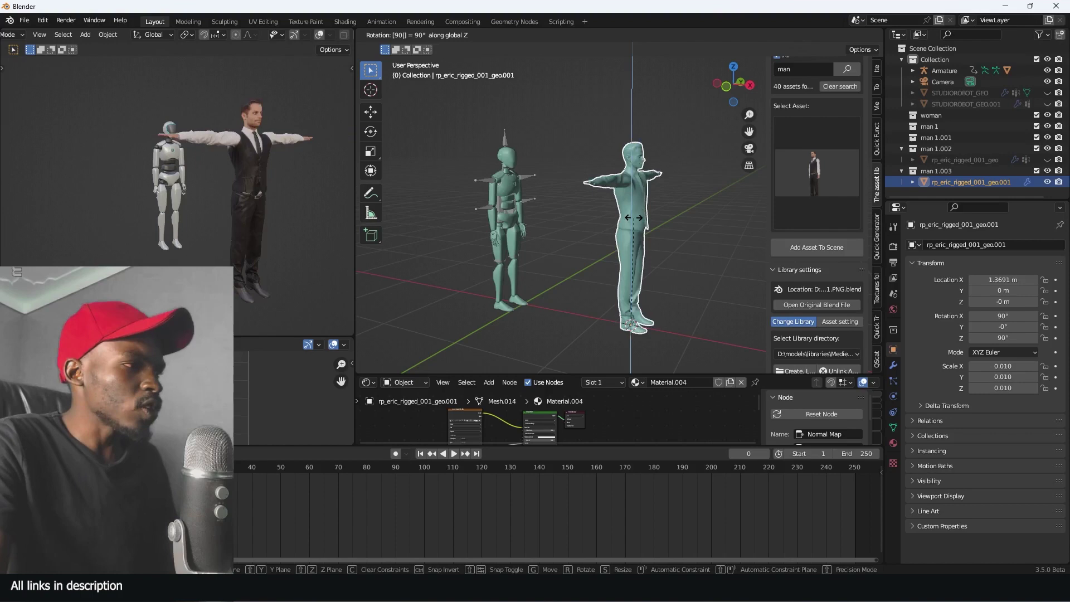
key("Return")
Place the 3D cursor at the robot armature's origin and snap the man mesh rp_eric_rigged_001_geo.001 to it.
key("KP_7")
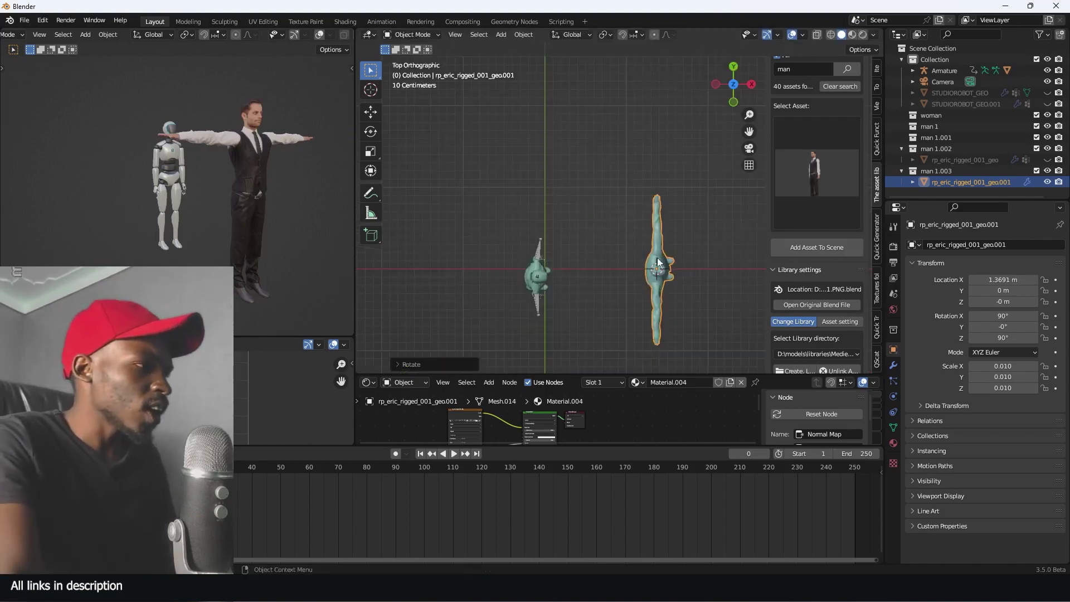
left_click(535, 281)
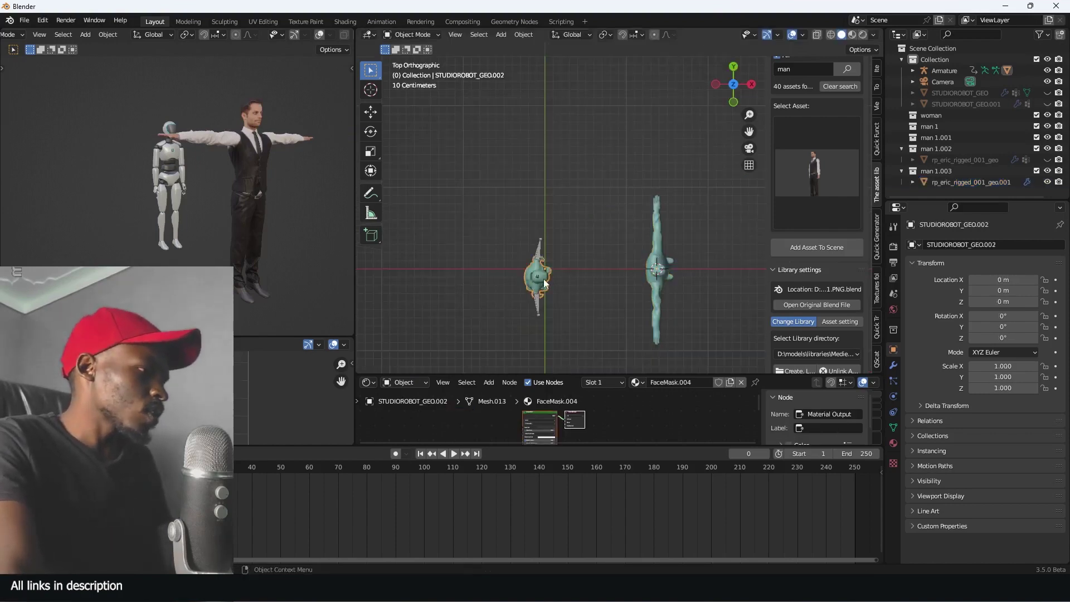
left_click(538, 277)
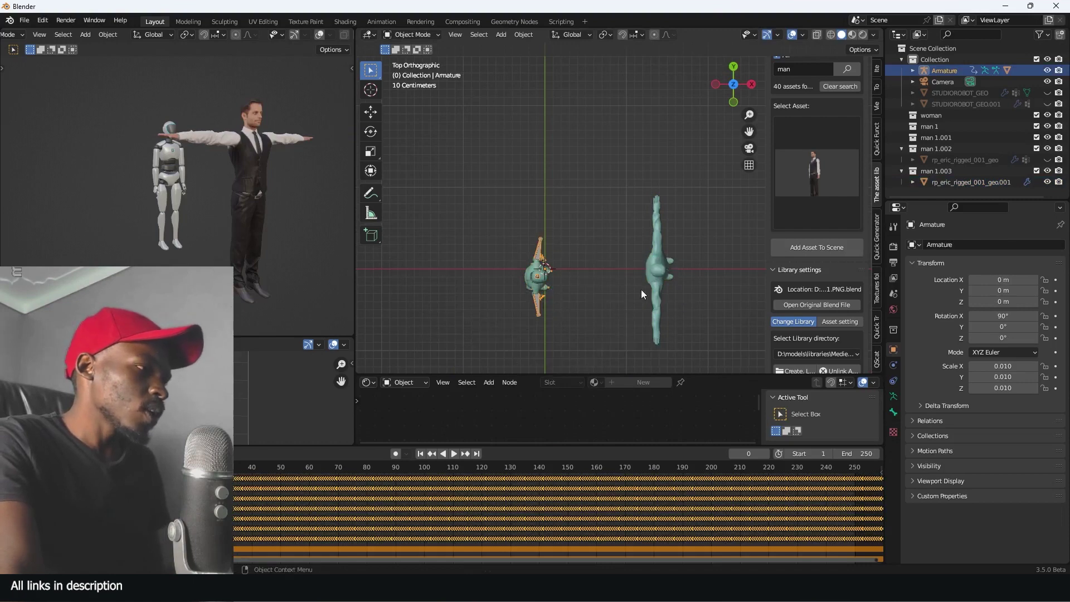
left_click(656, 270)
key("shift+s")
left_click(559, 148)
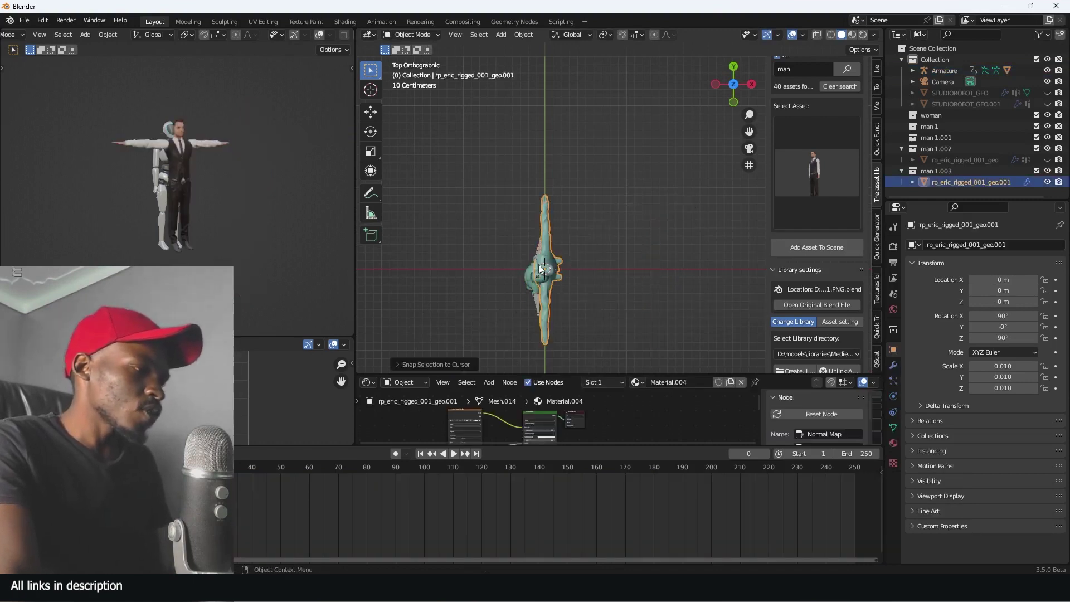
Put the robot's Armature in Pose Mode and clear the rotation and location of all its bones.
left_click(534, 268)
scroll(534, 269, "up", 3)
middle_click_drag(535, 268, 569, 177)
left_click(547, 158)
scroll(555, 179, "down", 3)
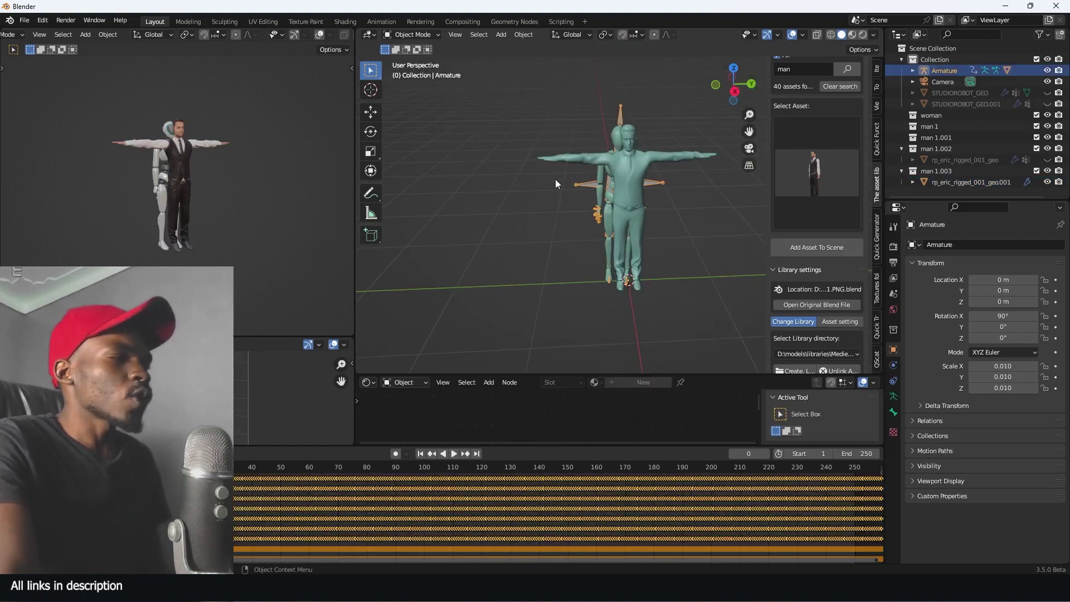
key("ctrl+Tab")
key("alt+r")
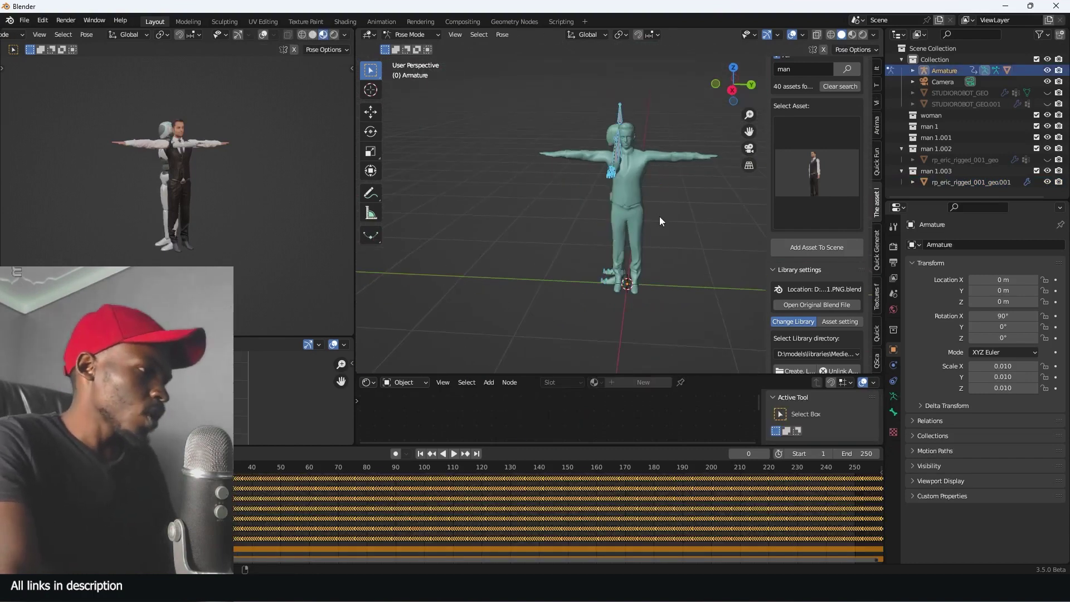
key("alt+g")
Return to Object Mode and rotate the man mesh by -90° about global Z to align it with the T-posed armature.
middle_click_drag(610, 196, 668, 211)
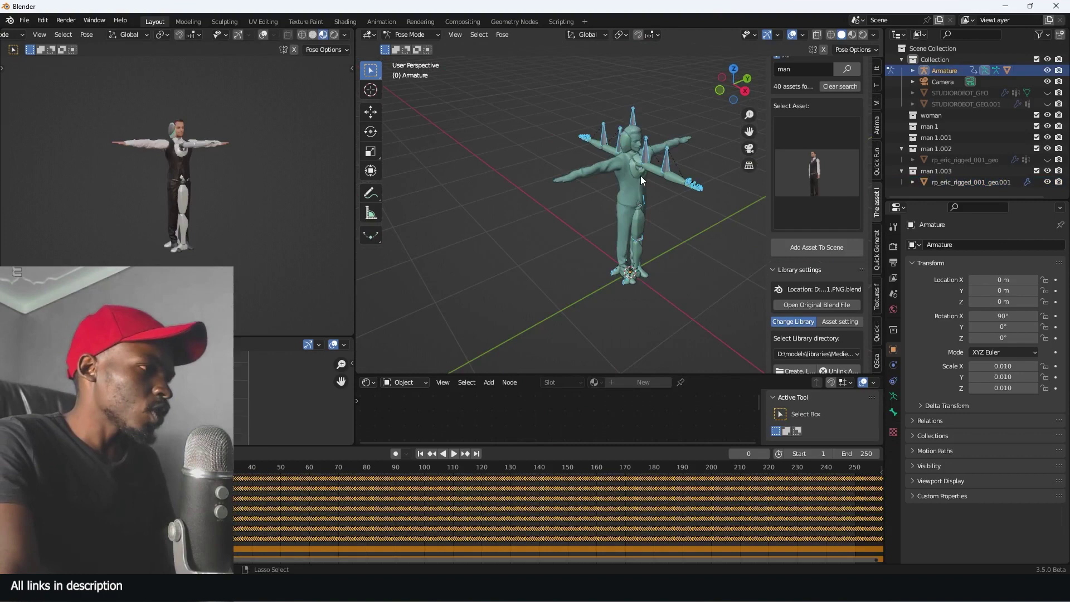
key("ctrl+Tab")
left_click(592, 174)
key("r")
key("z")
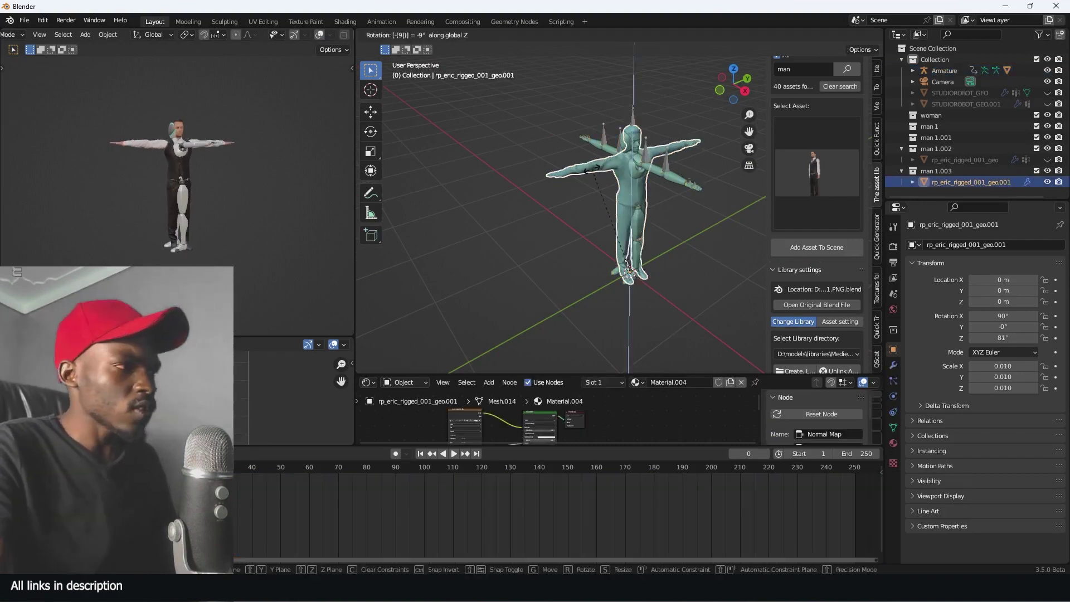
key("BackSpace")
key("BackSpace")
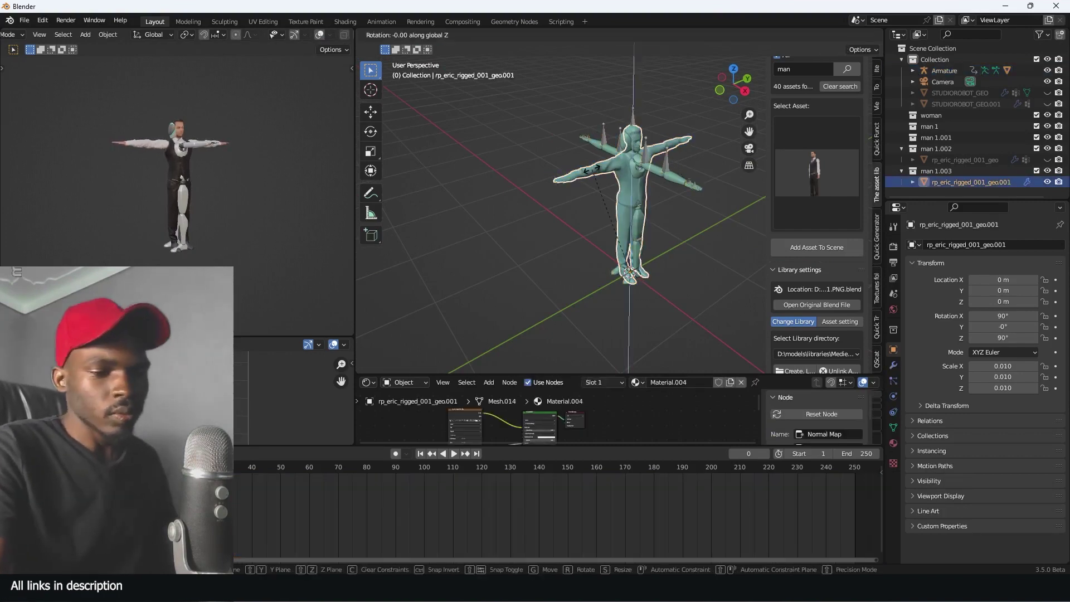
type("90-")
key("Return")
middle_click_drag(591, 169, 541, 163)
scroll(702, 117, "up", 2)
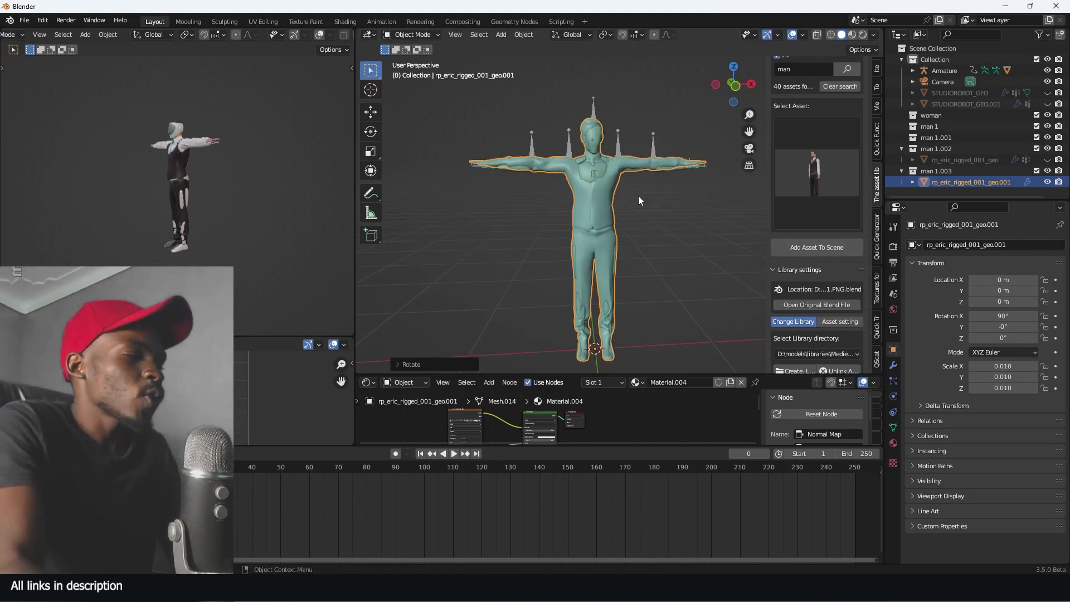
Parent the man mesh rp_eric_rigged_001_geo.001 to Armature using Armature Deform with automatic weights.
scroll(635, 201, "up", 4)
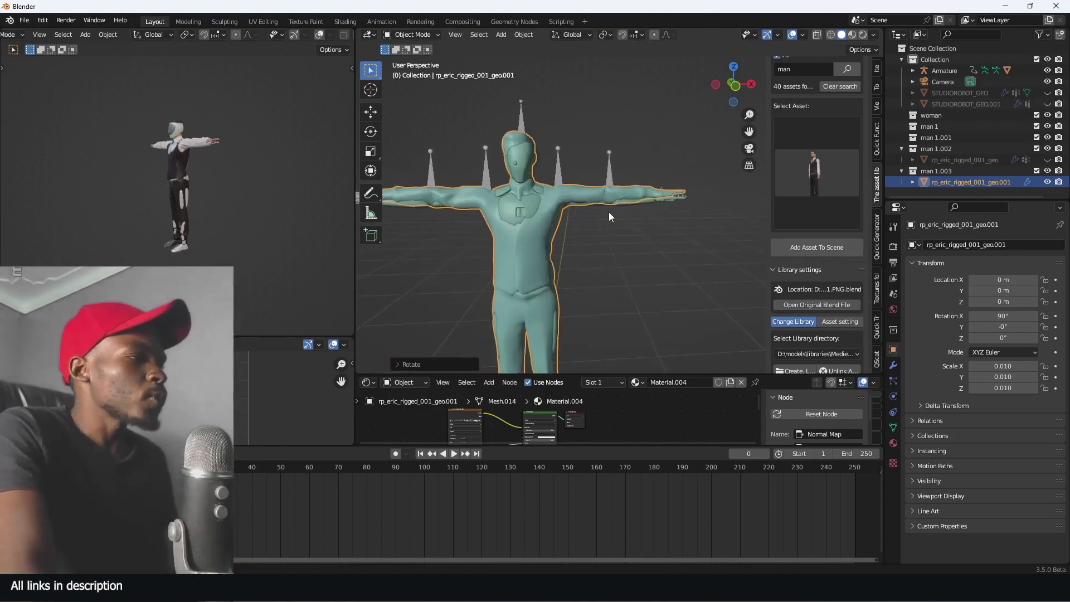
middle_click_drag(608, 212, 670, 191, "shift")
mouse_move(604, 193)
middle_mouse_down()
mouse_move(661, 197)
mouse_move(601, 188)
mouse_move(611, 175)
middle_mouse_up()
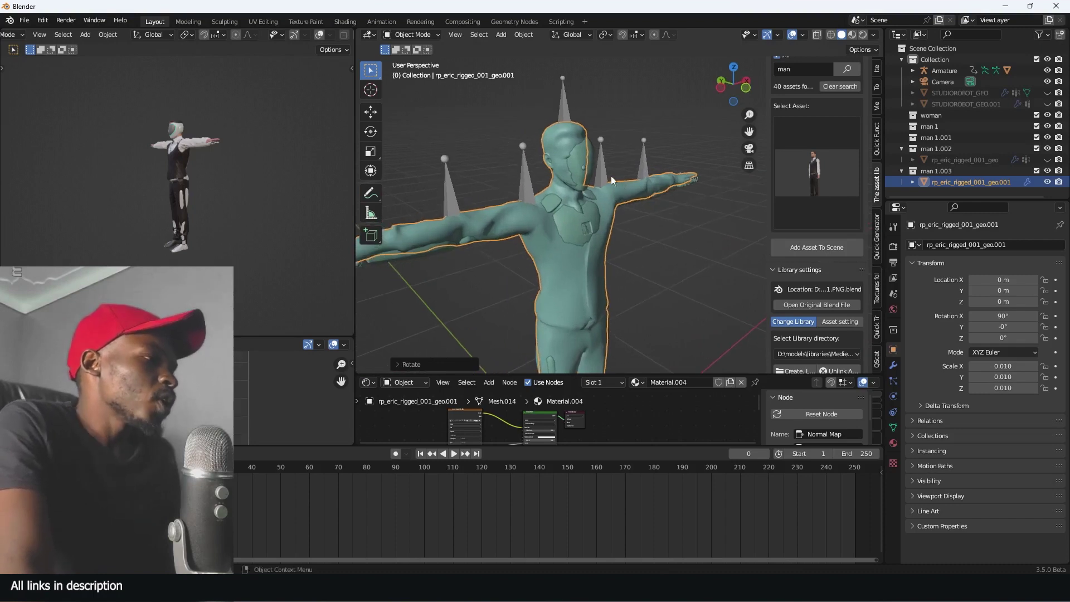
left_click(600, 172, "shift")
key("ctrl+p")
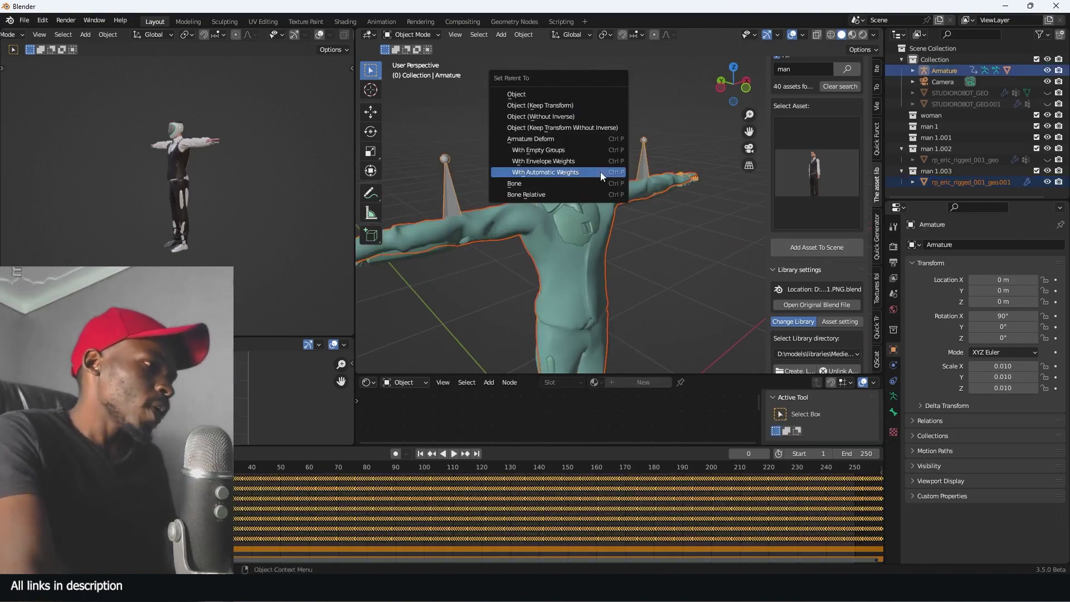
left_click(600, 172)
scroll(607, 178, "down", 3)
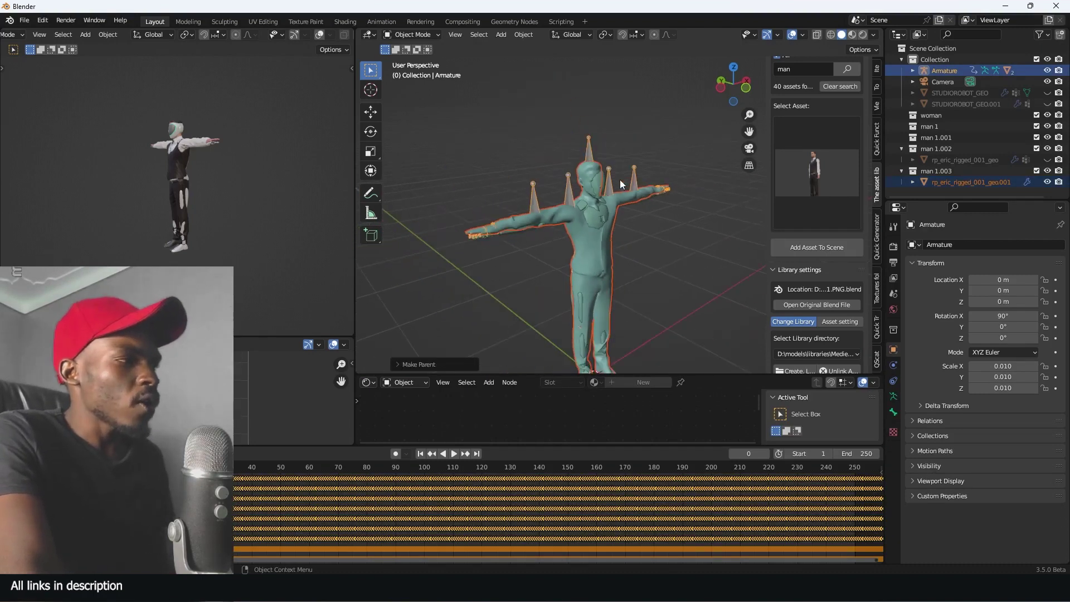
Deselect everything and play the walk animation to check how the man mesh deforms with the armature.
scroll(620, 179, "down", 4)
key("alt+a")
middle_click_drag(644, 192, 594, 226, "shift")
key("space")
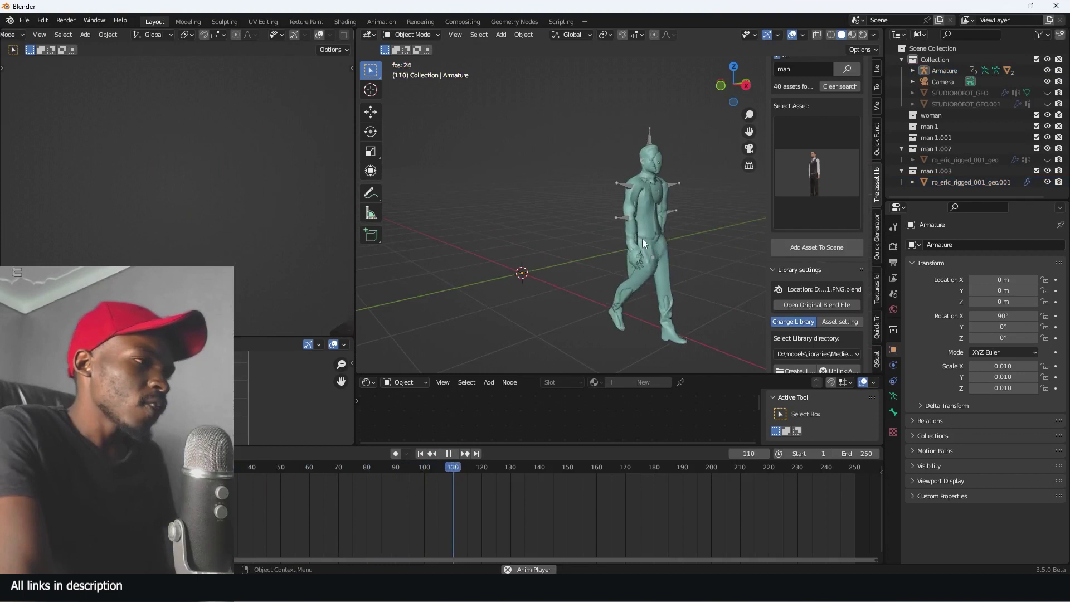
key("space")
Hide the robot mesh STUDIOROBOT_GEO.002 that overlaps the man.
middle_click_drag(672, 220, 612, 225, "shift")
left_click(539, 207)
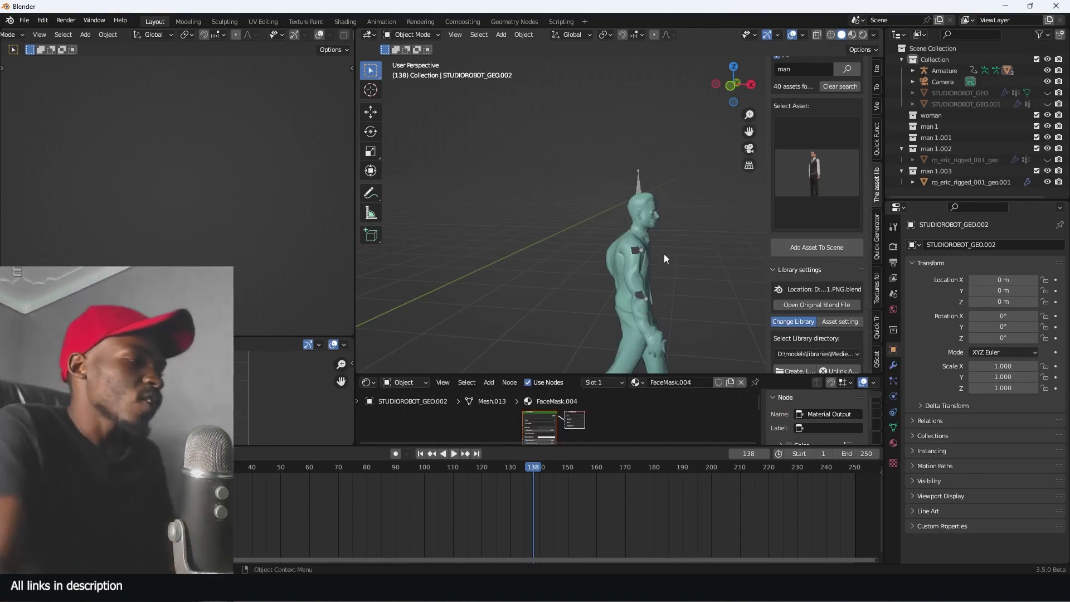
scroll(664, 253, "down", 4)
middle_click_drag(634, 256, 562, 259)
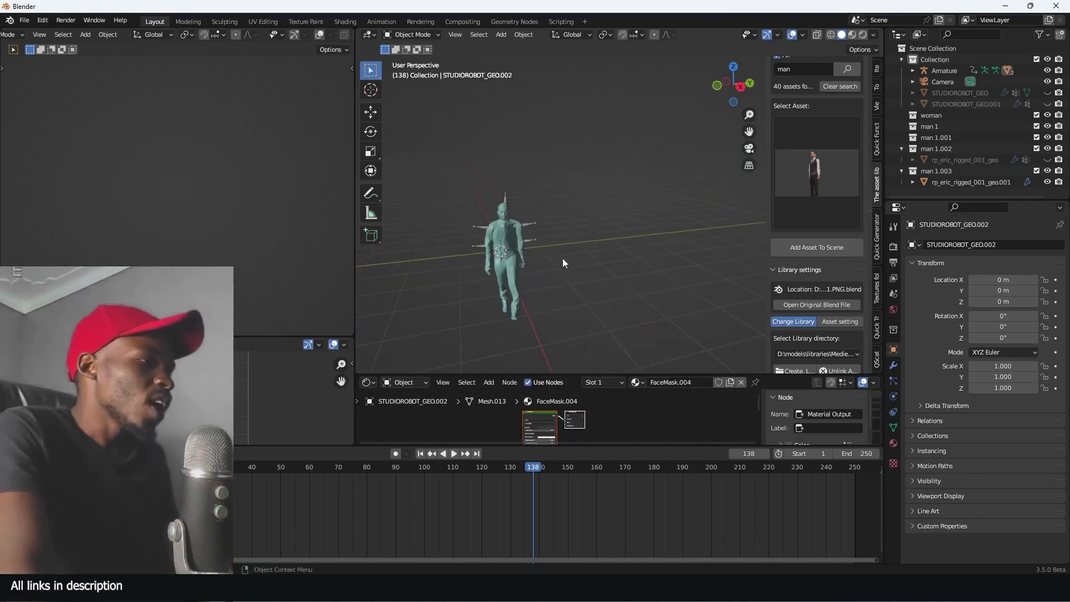
Select the man's Armature and return the timeline to frame 0.
left_click(526, 223)
left_click(530, 225)
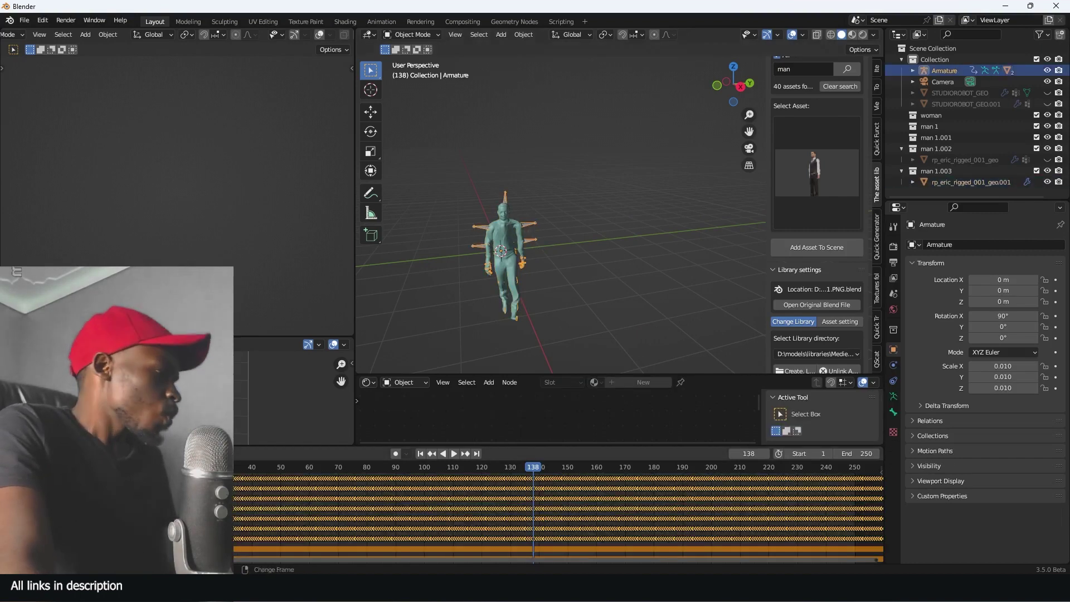
left_click(137, 467)
middle_click_drag(540, 245, 497, 239)
left_click(497, 239)
scroll(469, 217, "down", 1)
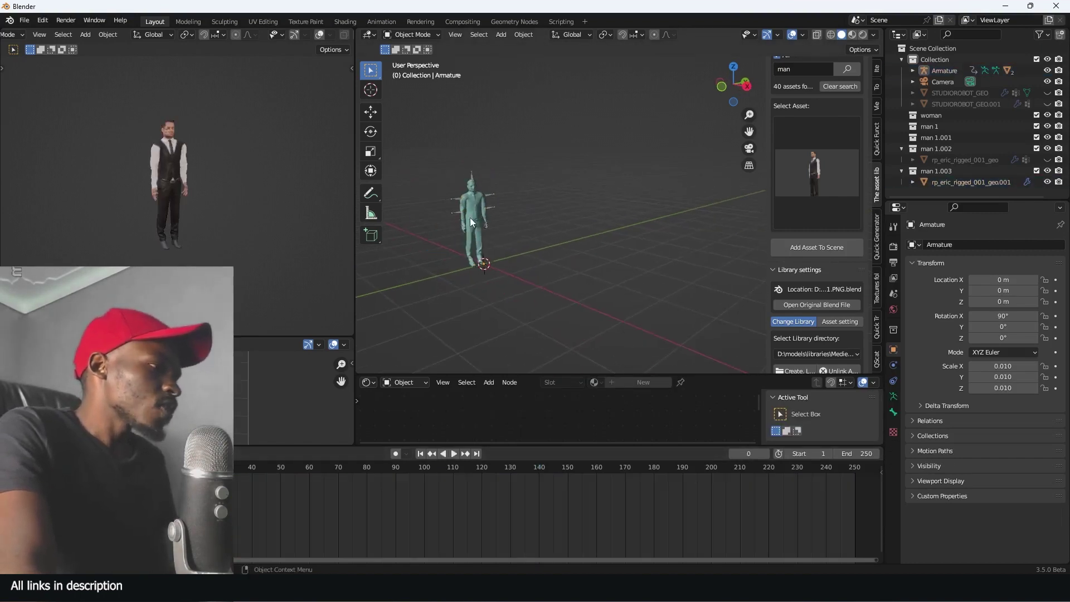
scroll(472, 217, "up", 1)
Import Walk_2min_chr01_Retargeted (2).fbx from Downloads with Automatic Bone Orientation enabled in the FBX armature options.
left_click(28, 22)
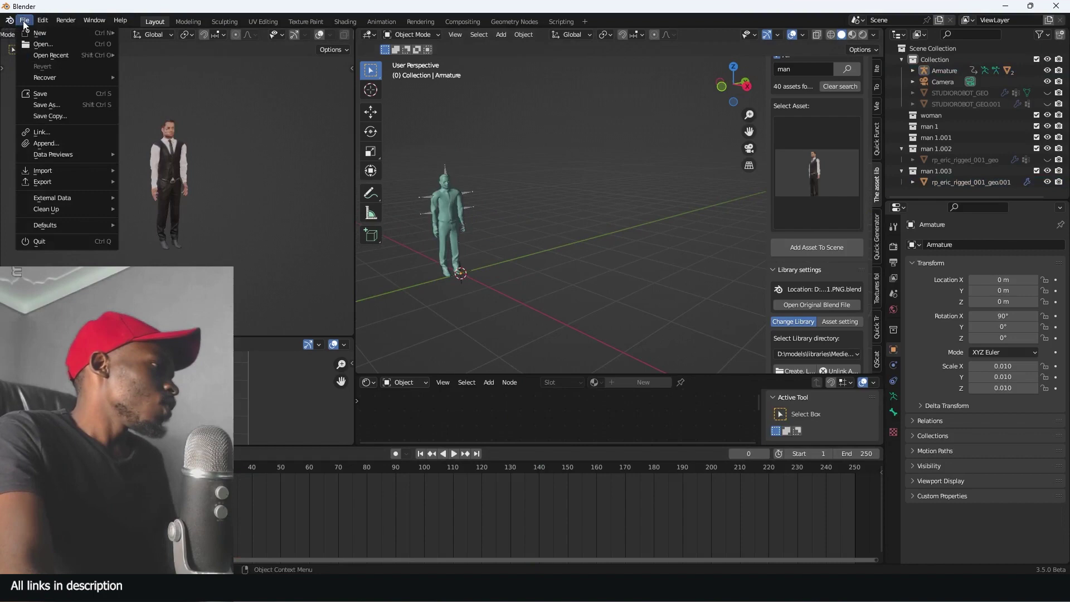
mouse_move(51, 173)
left_click(167, 260)
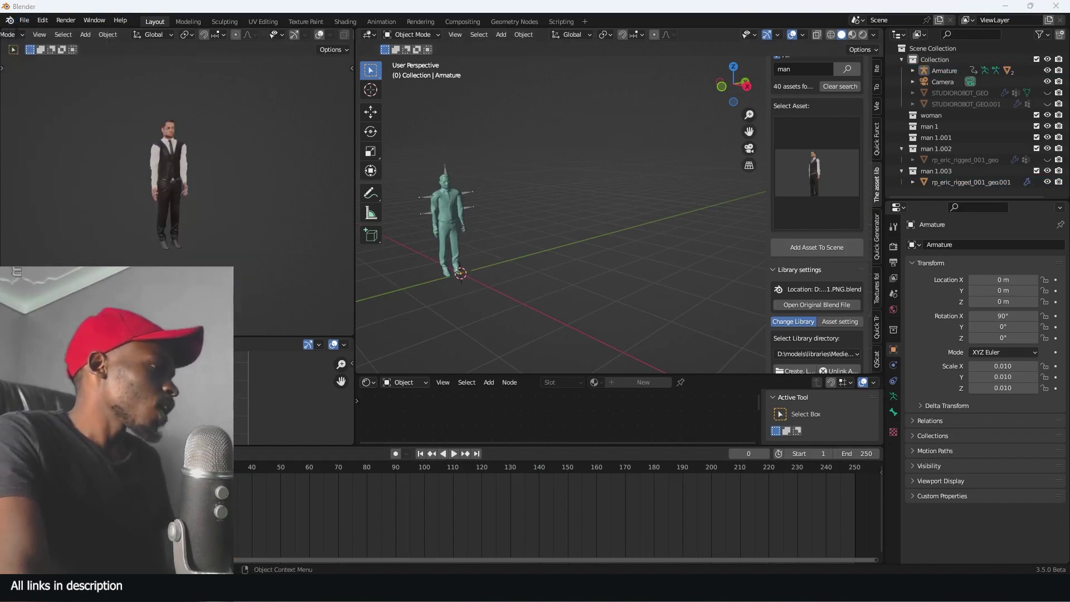
left_click(527, 295)
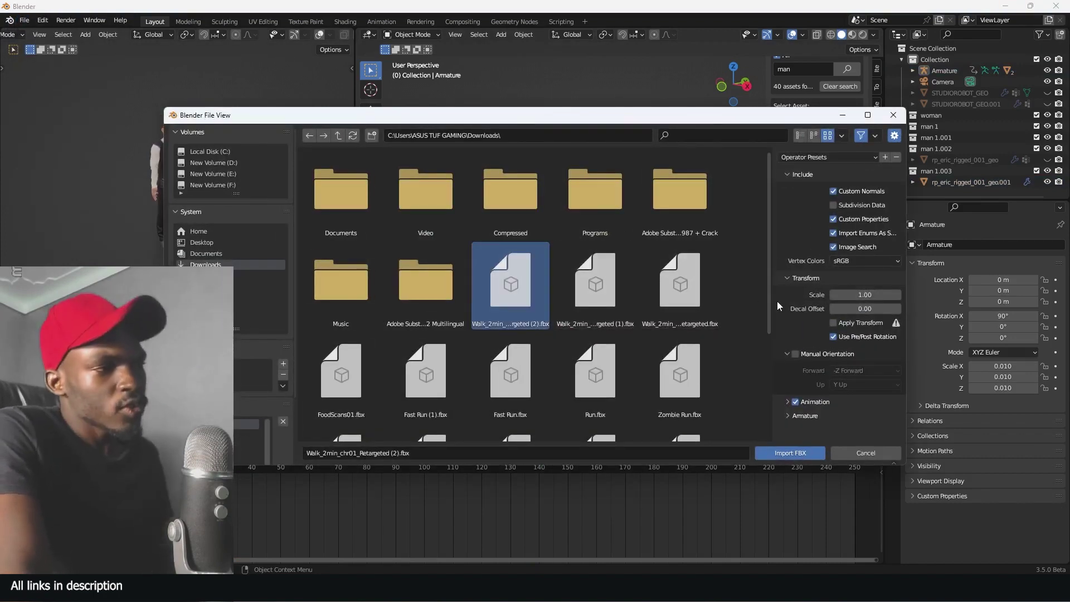
left_click(788, 414)
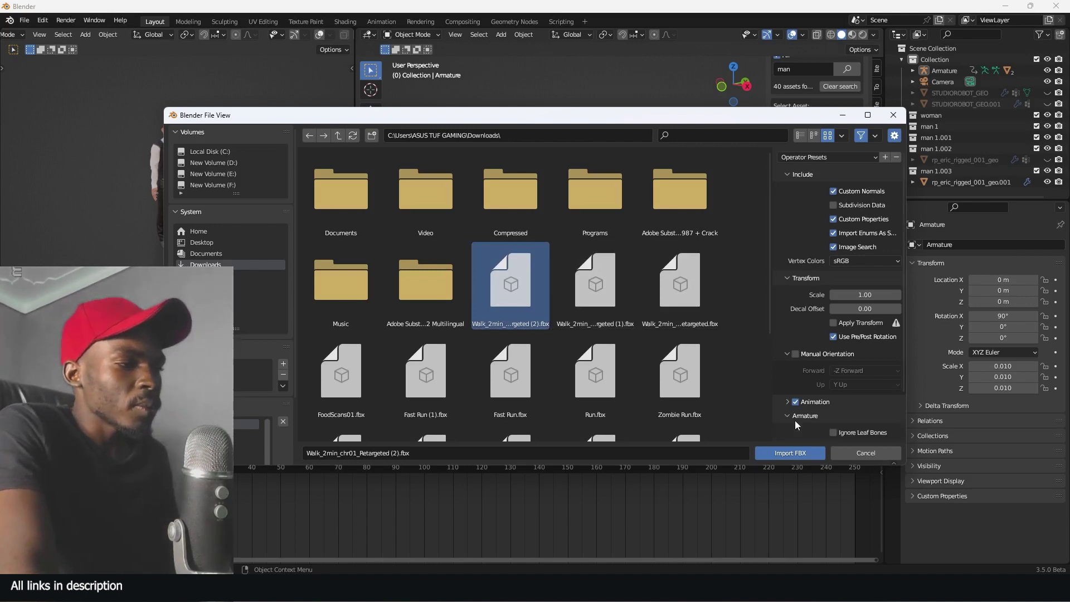
scroll(805, 399, "down", 3)
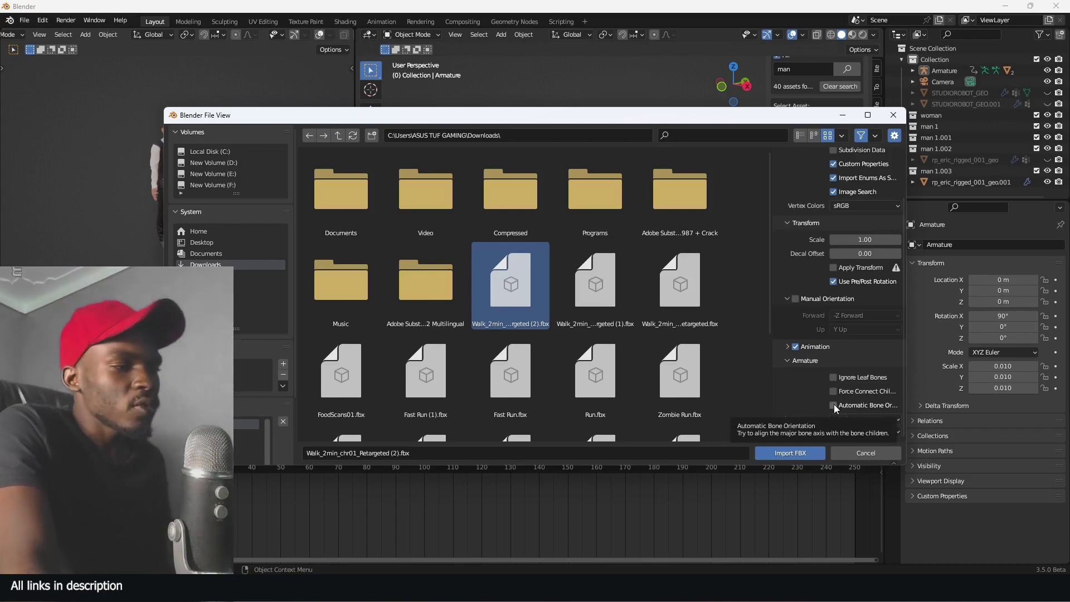
left_click(791, 454)
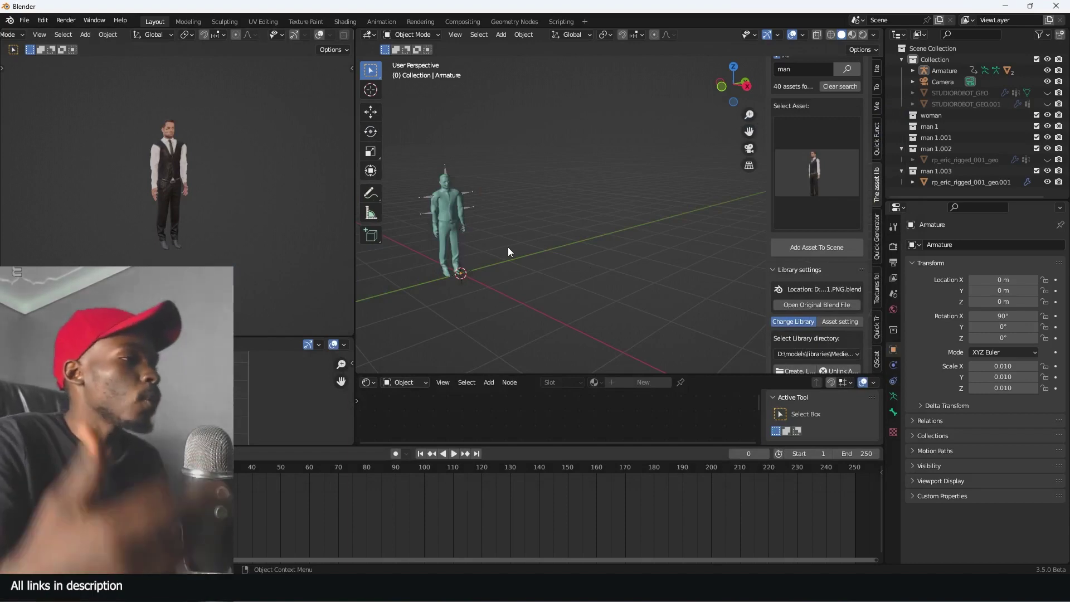
Move the imported Armature.001 about 1.18 m along the X axis, beside the man, and deselect it.
key("g")
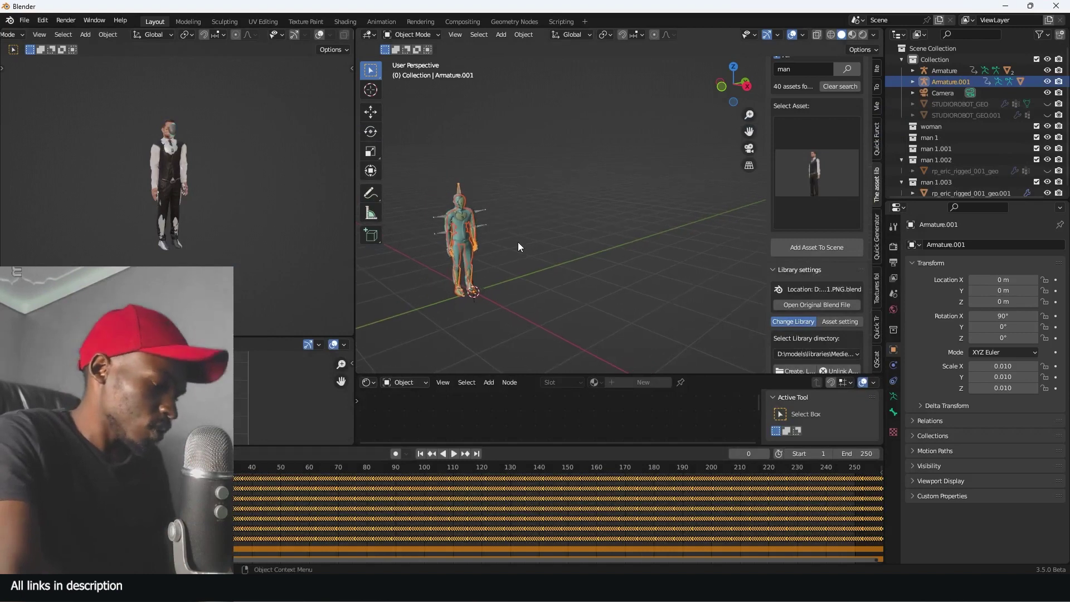
key("x")
left_click(567, 239)
left_click(544, 236)
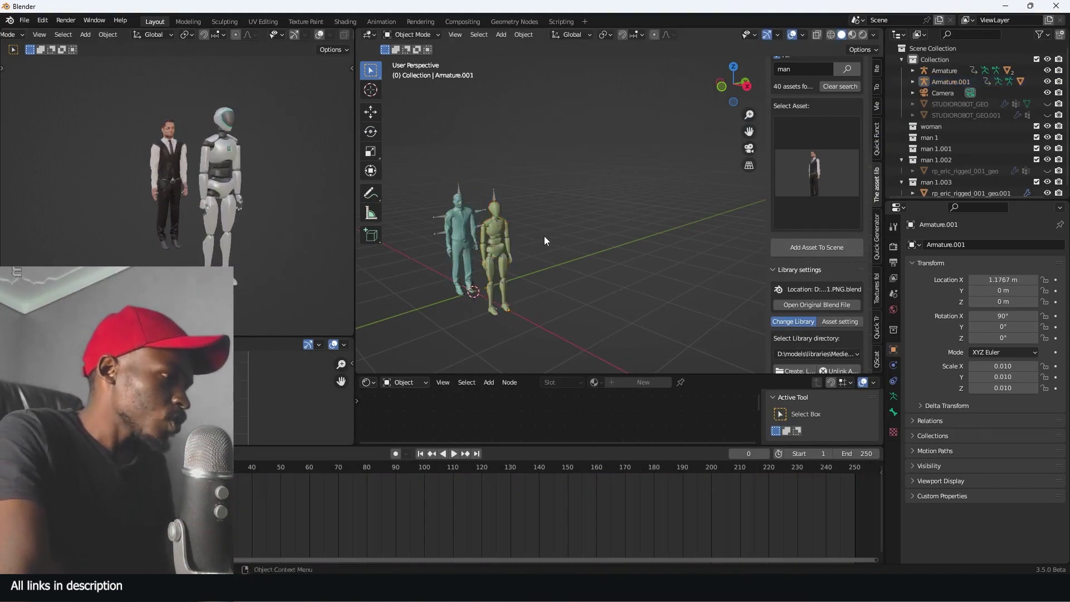
Play the animation to compare the man and the imported robot, and cancel playback back to frame 0.
middle_click_drag(544, 236, 566, 222)
key("space")
scroll(545, 225, "up", 3)
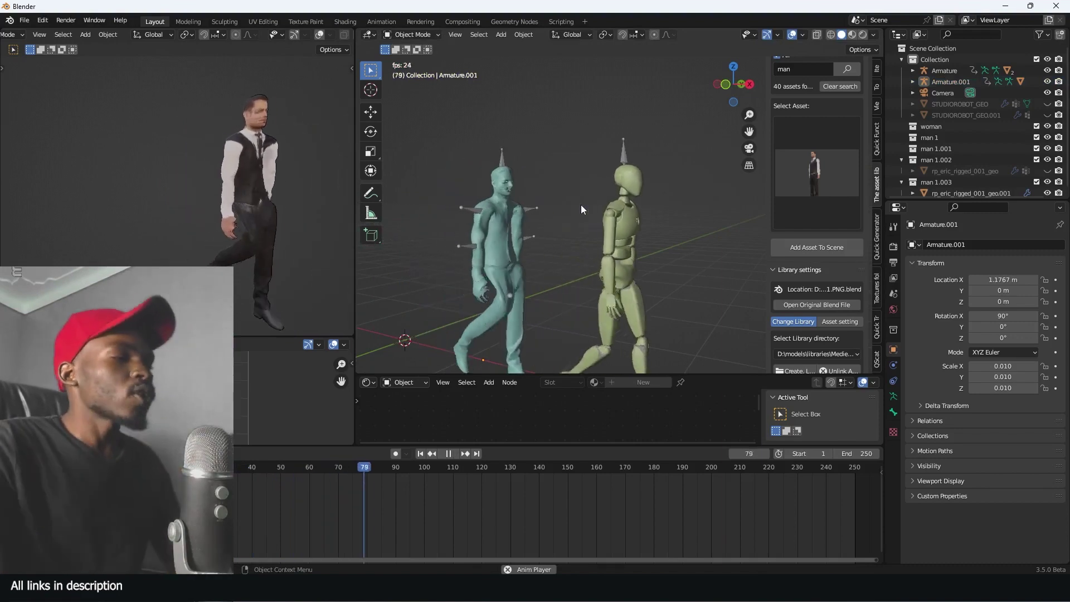
key("Escape")
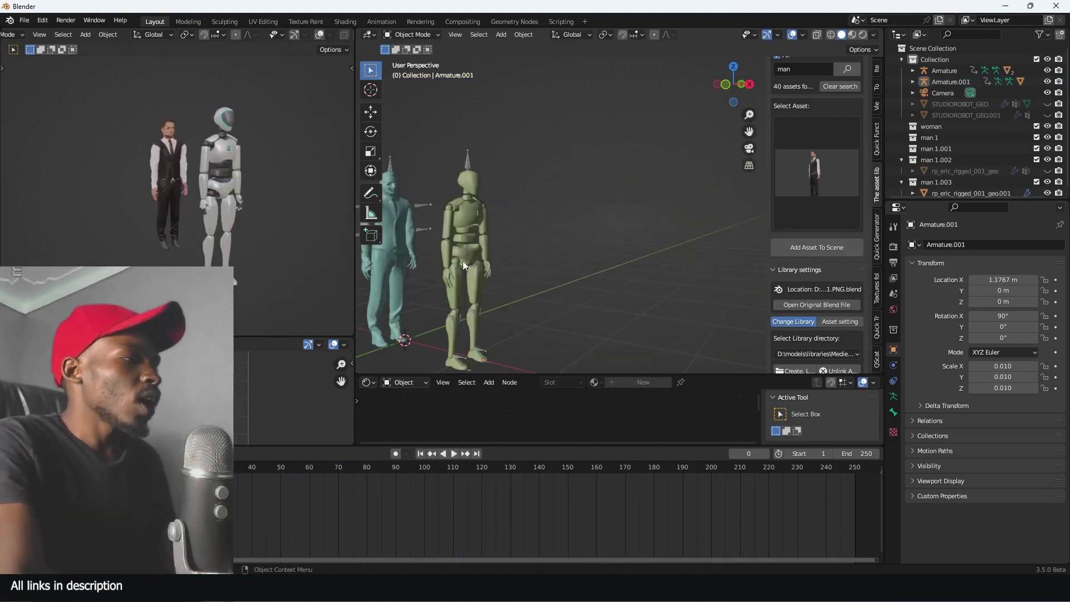
Delete the old Armature that drives the man mesh.
middle_click_drag(462, 260, 523, 257, "shift")
middle_click_drag(406, 190, 420, 176, "shift")
left_click(421, 192)
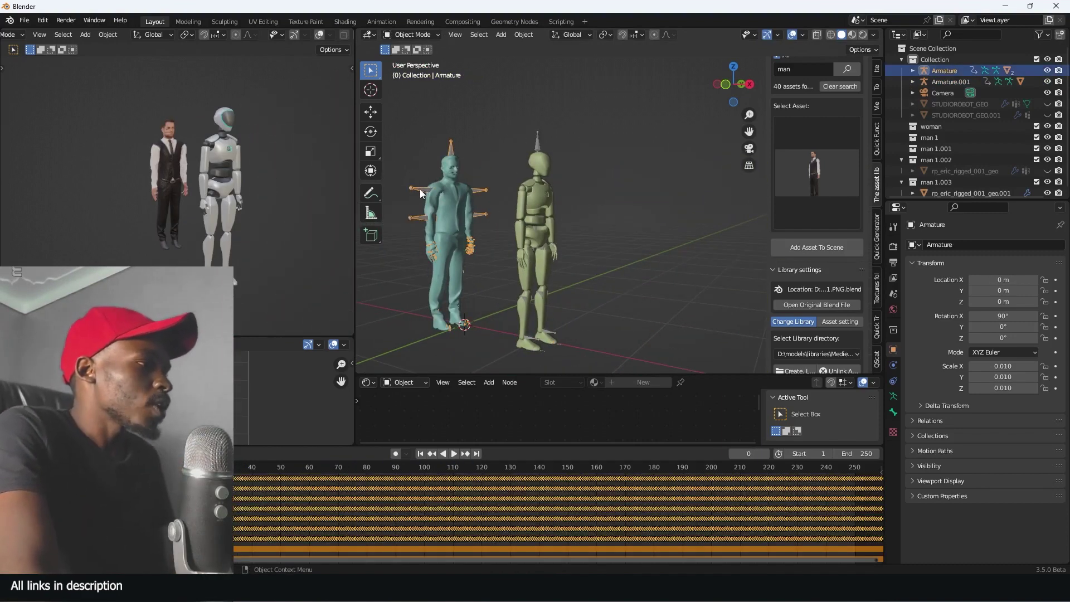
key("Delete")
Select the robot's Armature.001 and clear its location to bring it back to the world origin.
left_click(541, 200)
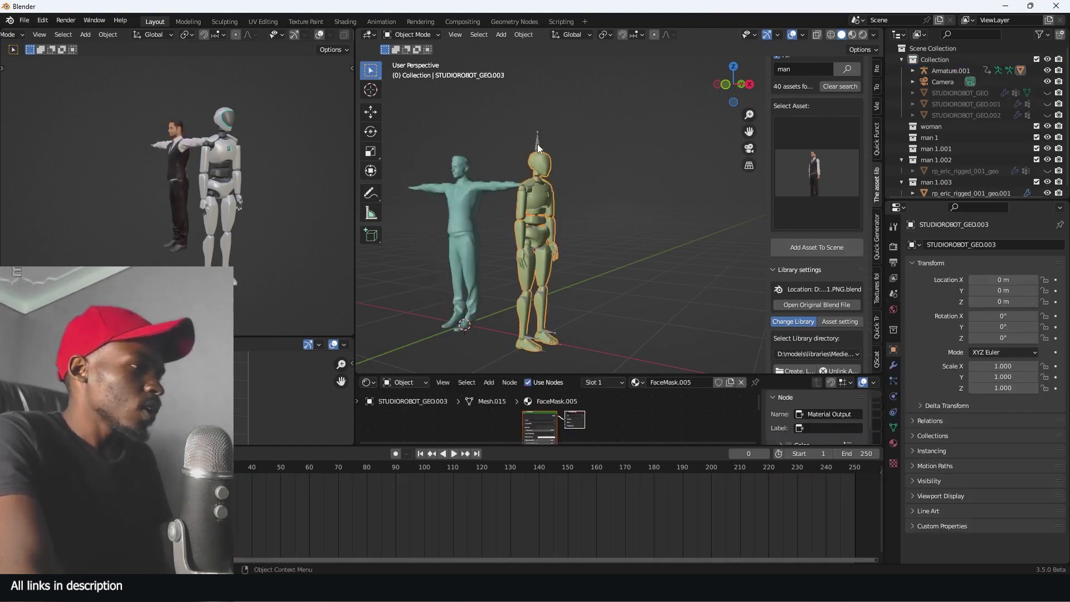
left_click(543, 154)
key("alt+g")
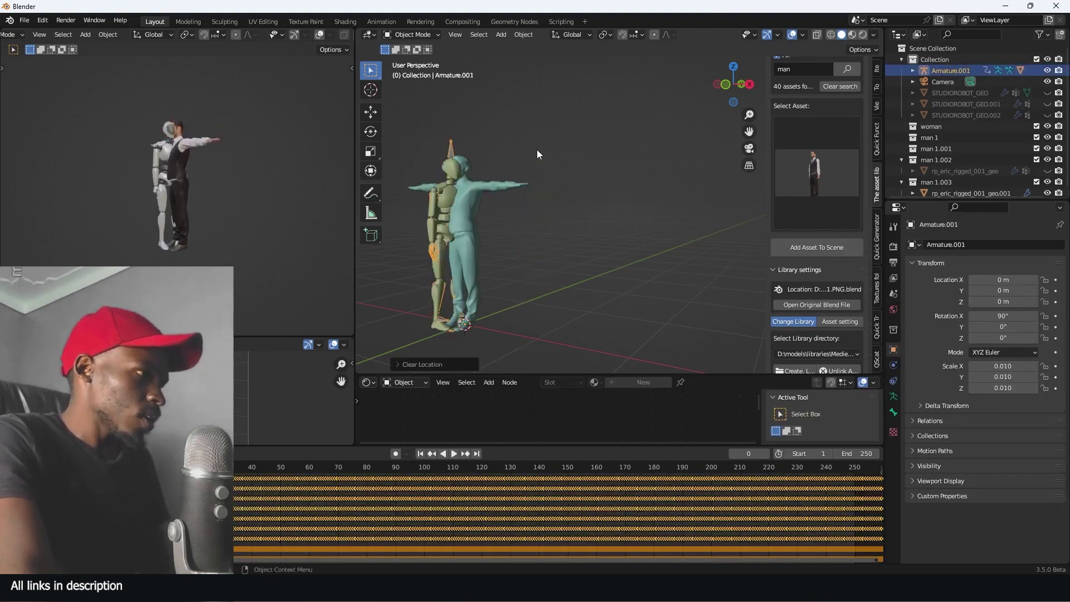
Rotate Armature.001 by 90° in top view, giving a Z rotation of -90°.
key("KP_7")
type("r9")
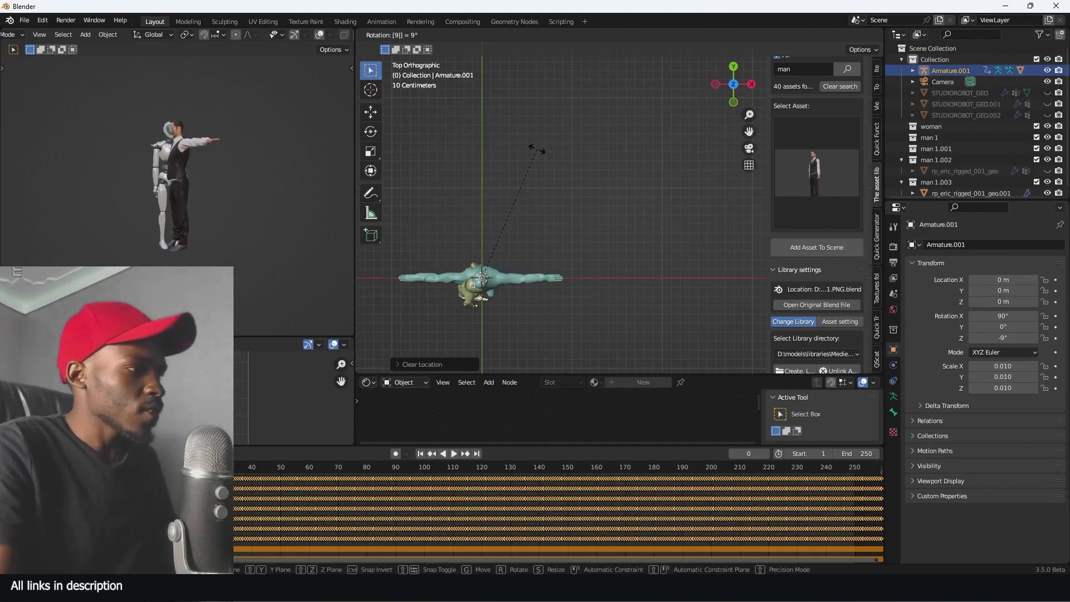
type("0")
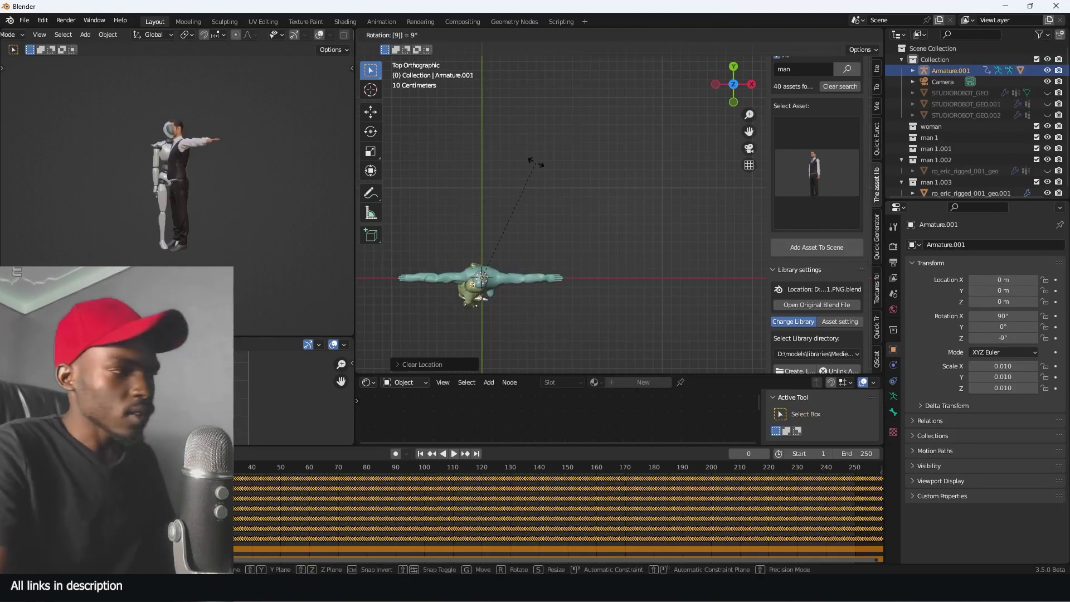
key("Return")
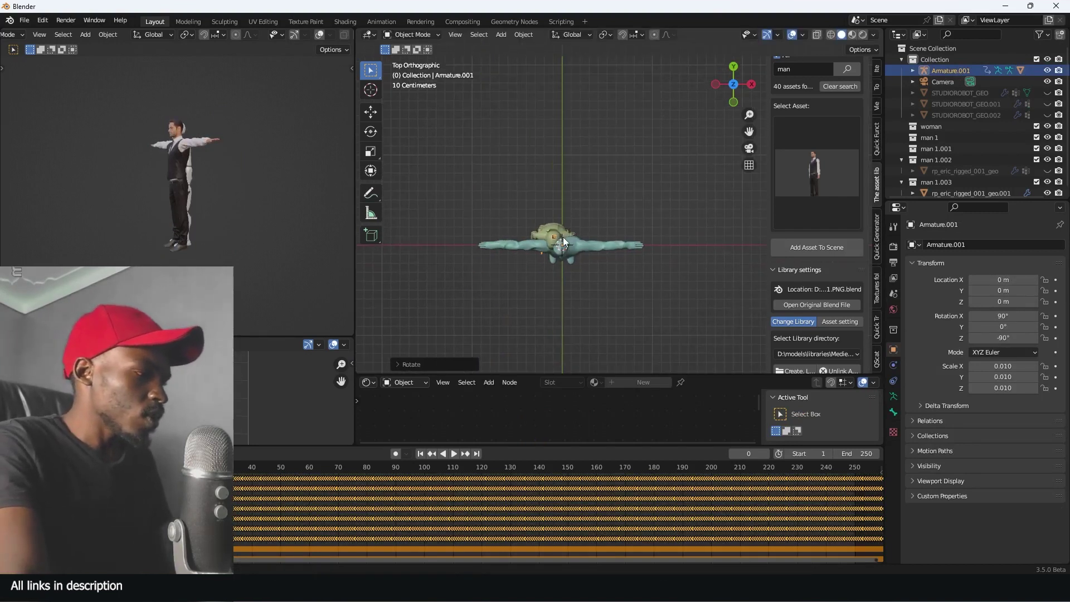
Reset the bones of Armature.001 to the T-pose in Pose Mode and return to Object Mode.
key("ctrl+Tab")
middle_click_drag(590, 253, 574, 208)
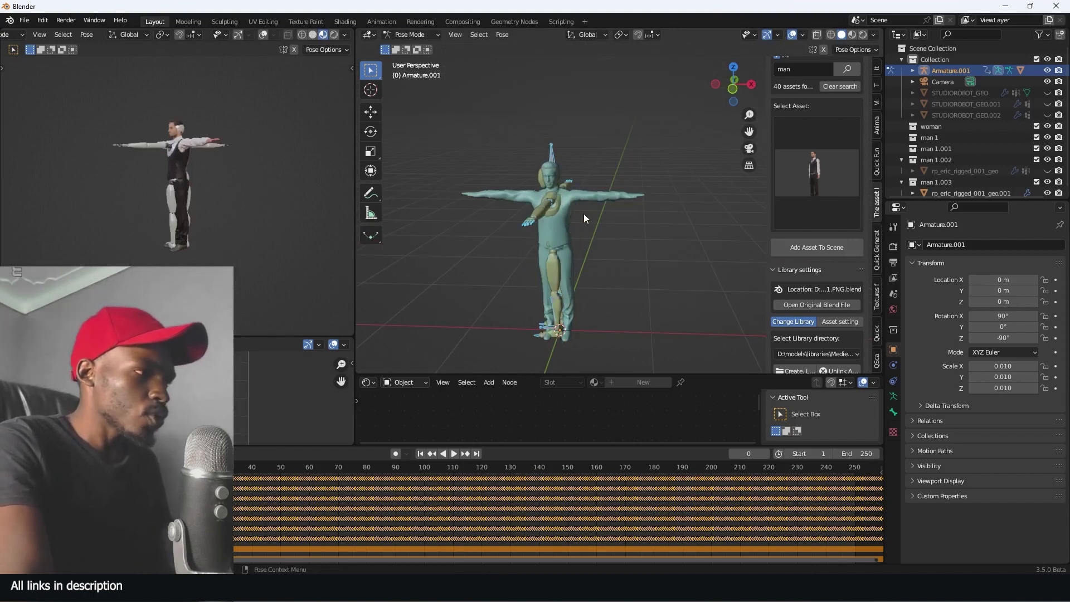
key("ctrl+Tab")
middle_click_drag(581, 209, 591, 191)
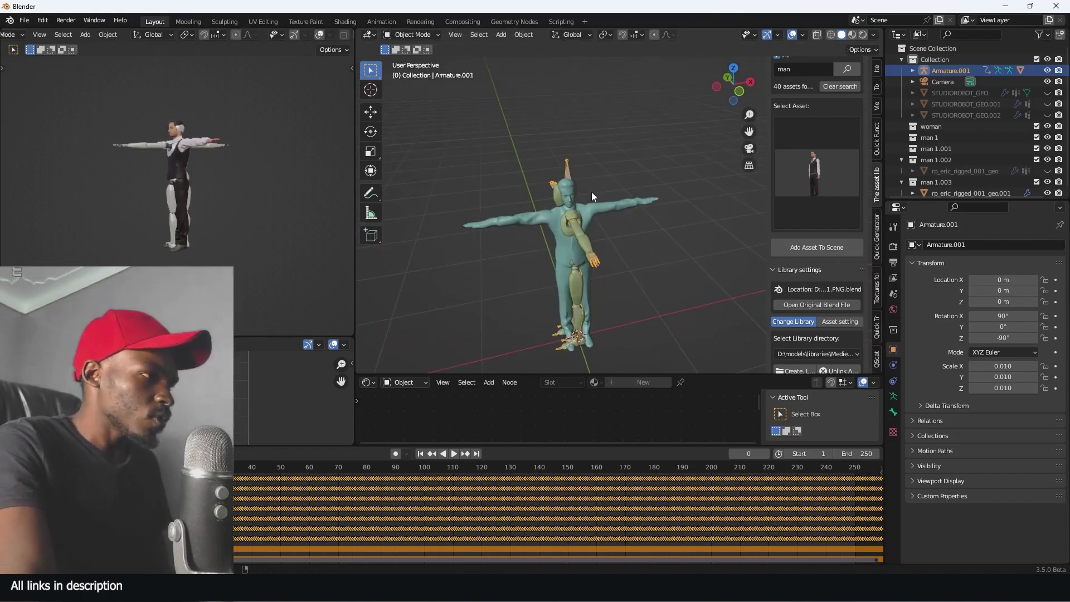
Clear the object rotation of Armature.001 and rotate it 90° about the global X axis.
key("alt+r")
type("rx90")
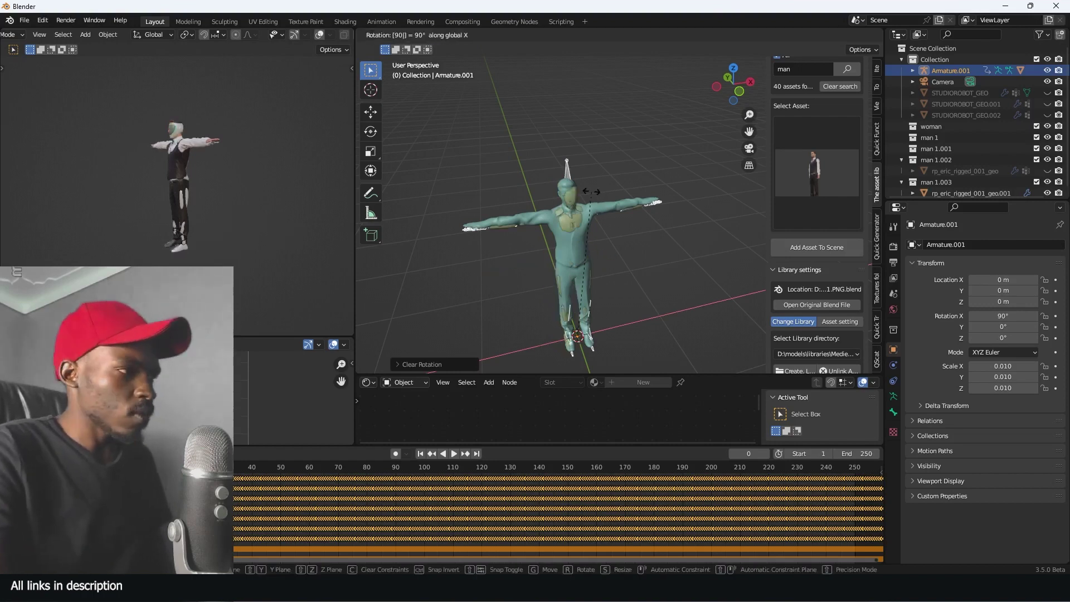
key("Return")
mouse_move(591, 191)
middle_mouse_down()
mouse_move(579, 135)
mouse_move(597, 184)
middle_mouse_up()
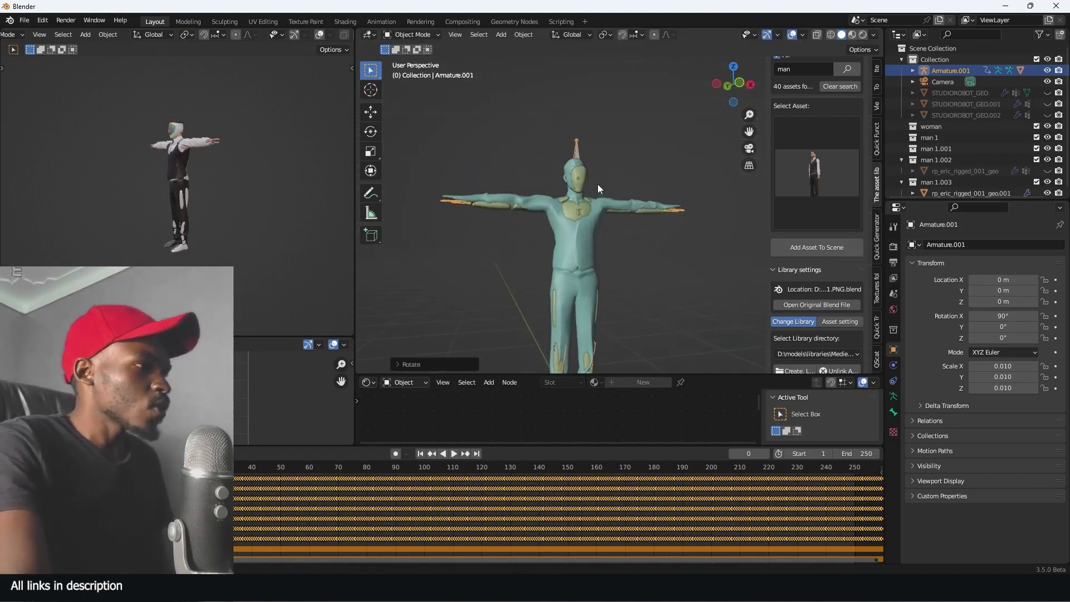
Select the robot mesh STUDIOROBOT_GEO.003, cancel a trial move of it, and hide it.
left_click(582, 210)
key("g")
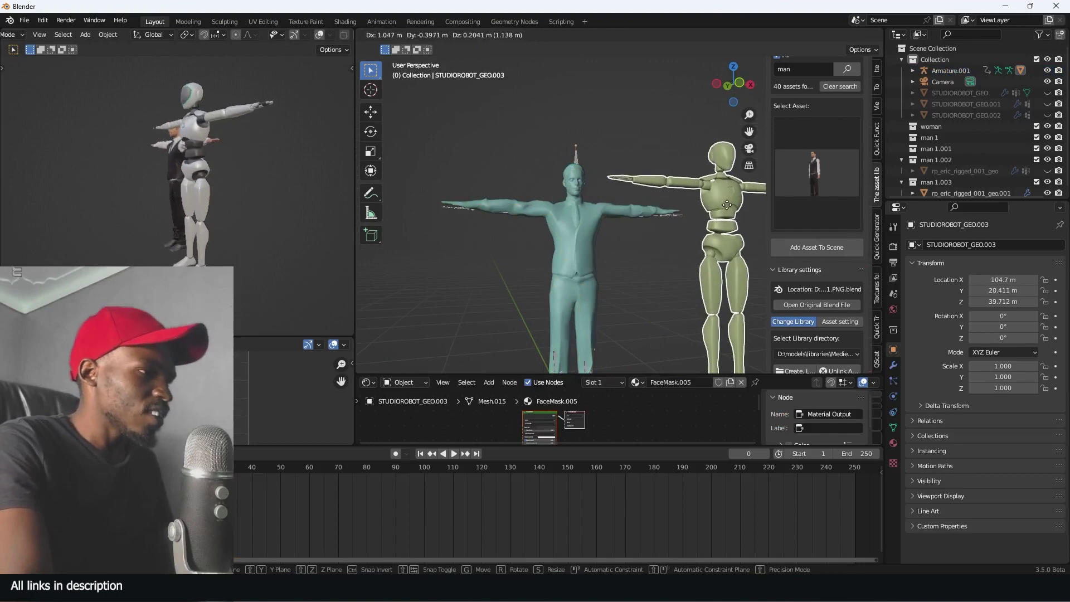
right_click(703, 182)
key("h")
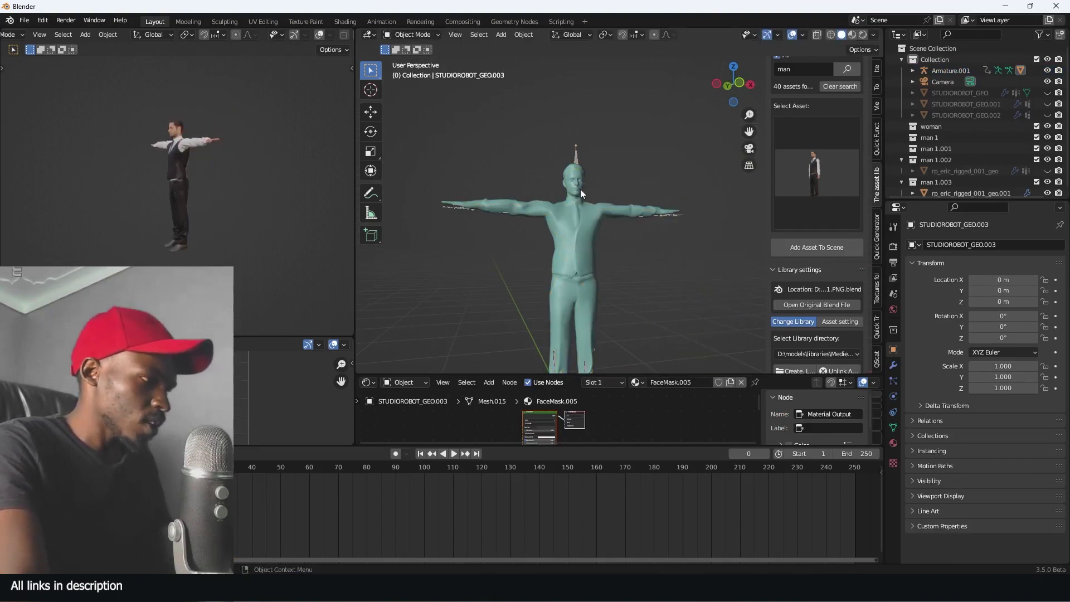
Parent the man mesh rp_eric_rigged_001_geo.001 to Armature.001 with automatic weights.
middle_click_drag(580, 189, 580, 229)
left_click(558, 228)
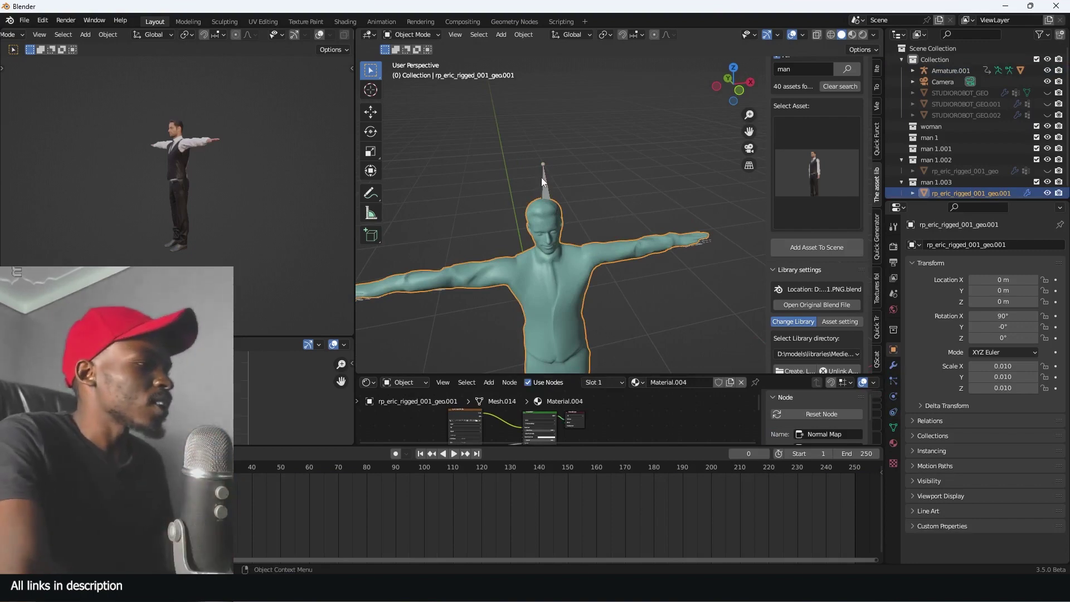
middle_click_drag(570, 210, 591, 188)
left_click(648, 196)
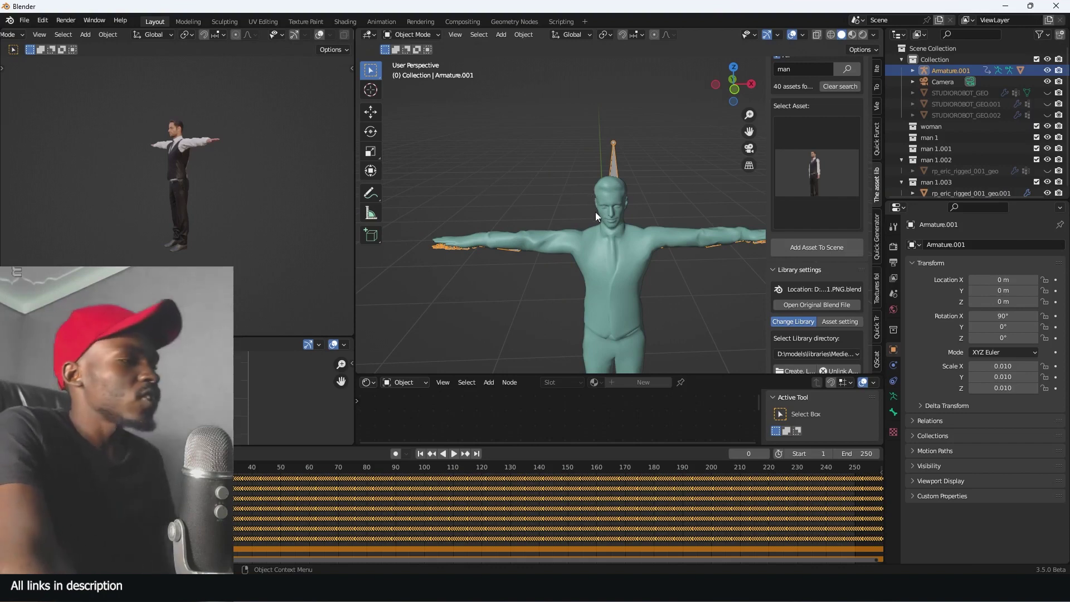
scroll(596, 211, "up", 1)
left_click(612, 193)
left_click(621, 141, "shift")
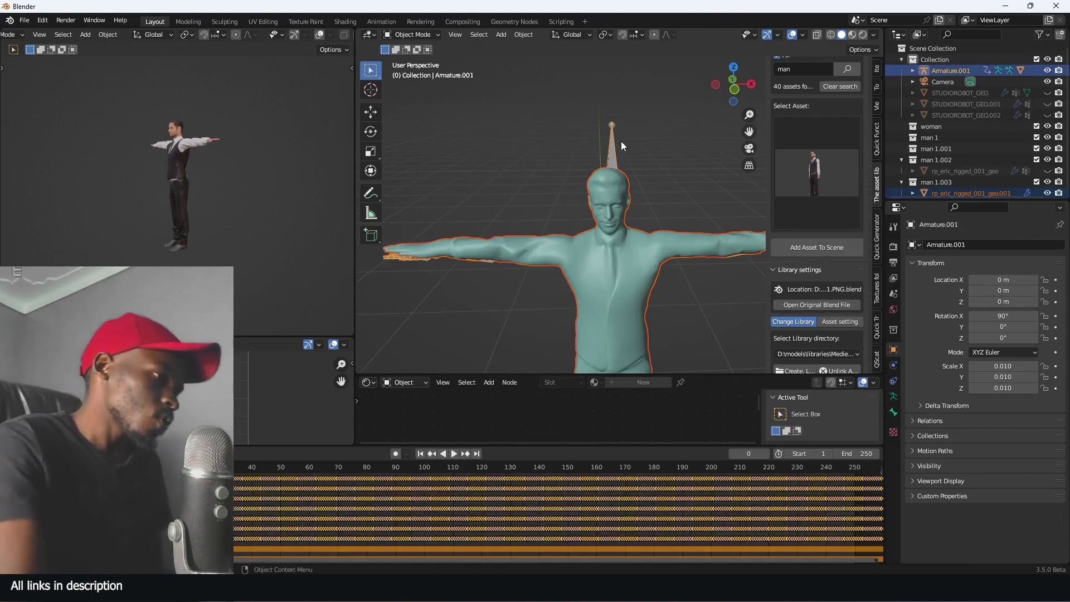
key("ctrl+p")
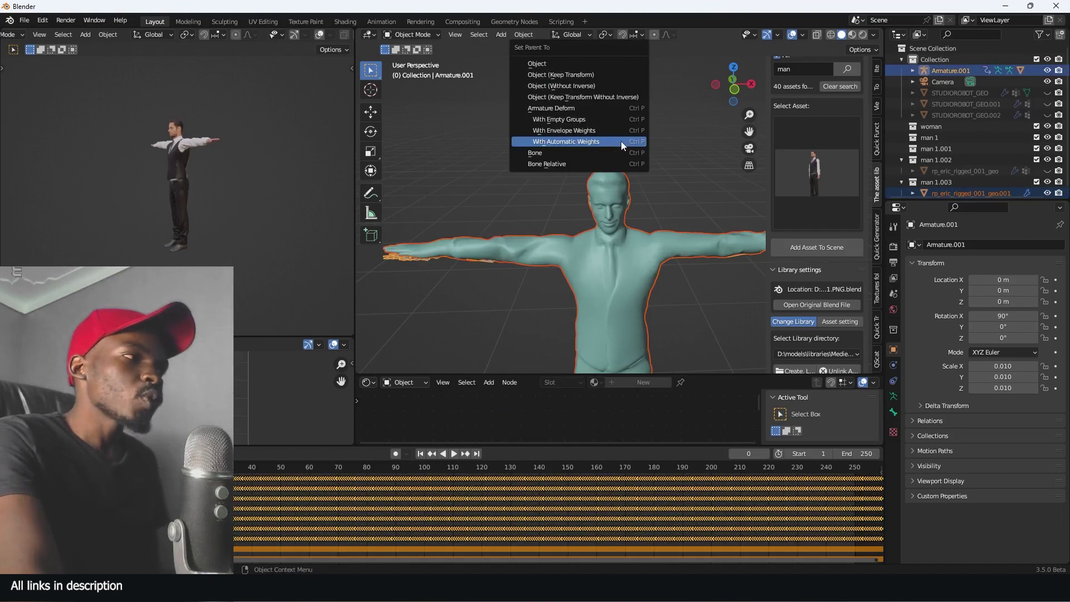
left_click(621, 142)
Play the walk animation, check the man's motion from several angles in the viewport, and stop playback.
scroll(640, 173, "down", 5)
middle_click_drag(640, 172, 621, 185)
key("space")
left_click(674, 195)
scroll(680, 198, "down", 4)
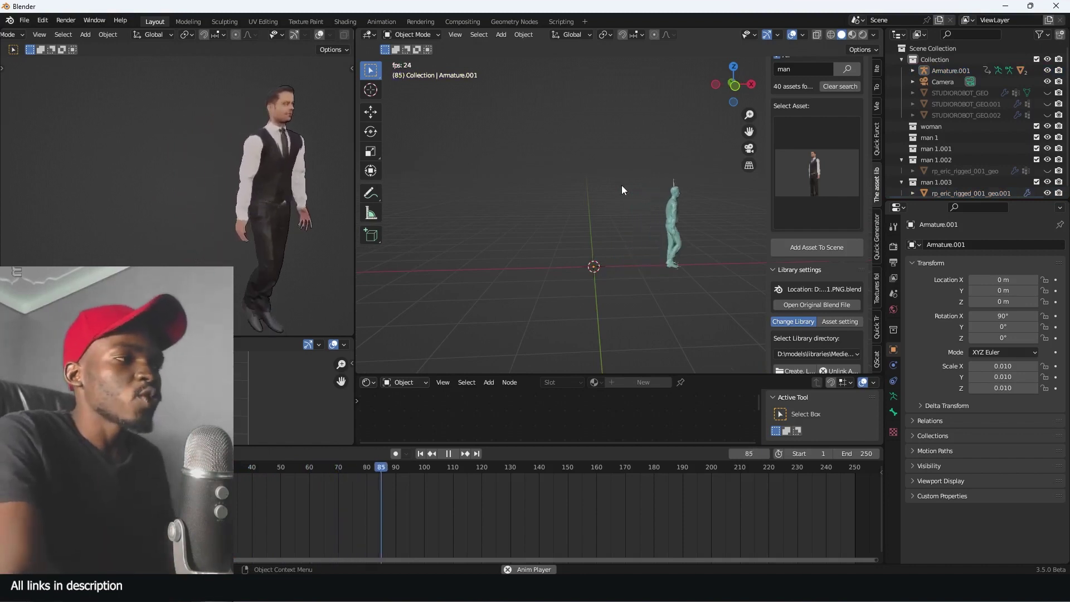
middle_click_drag(620, 185, 547, 205)
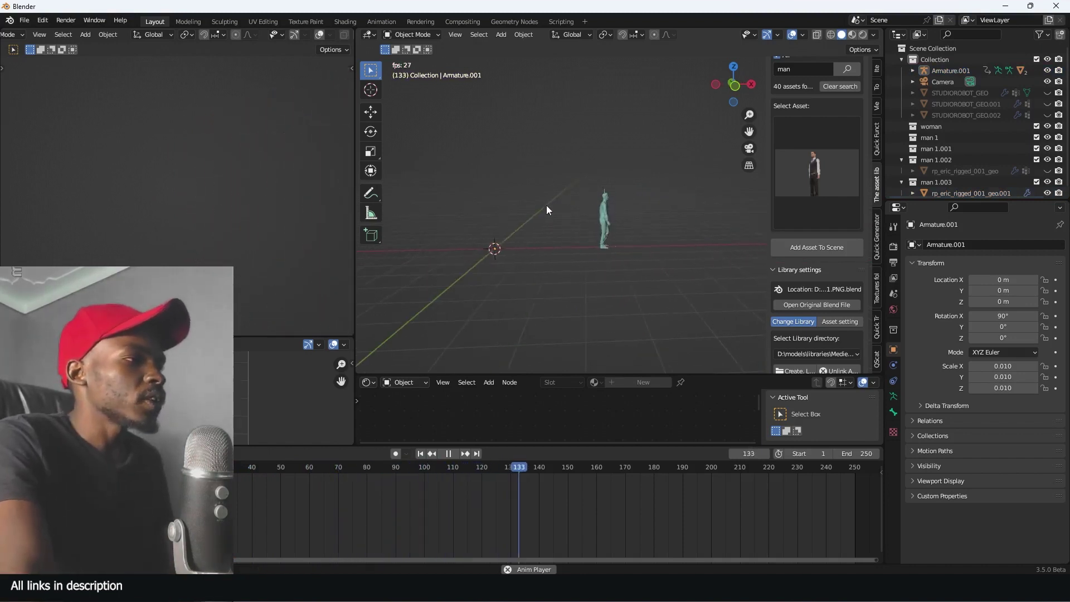
key("space")
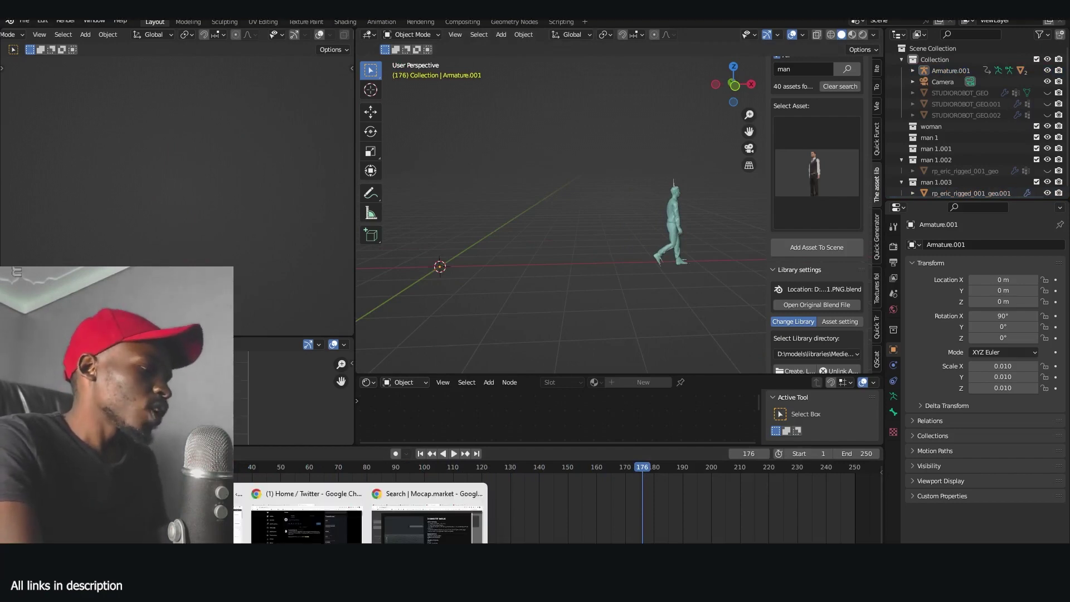
Switch to the mocap.market page in the browser, close the 2 minute walk details, and look over the animation list.
left_click(420, 526)
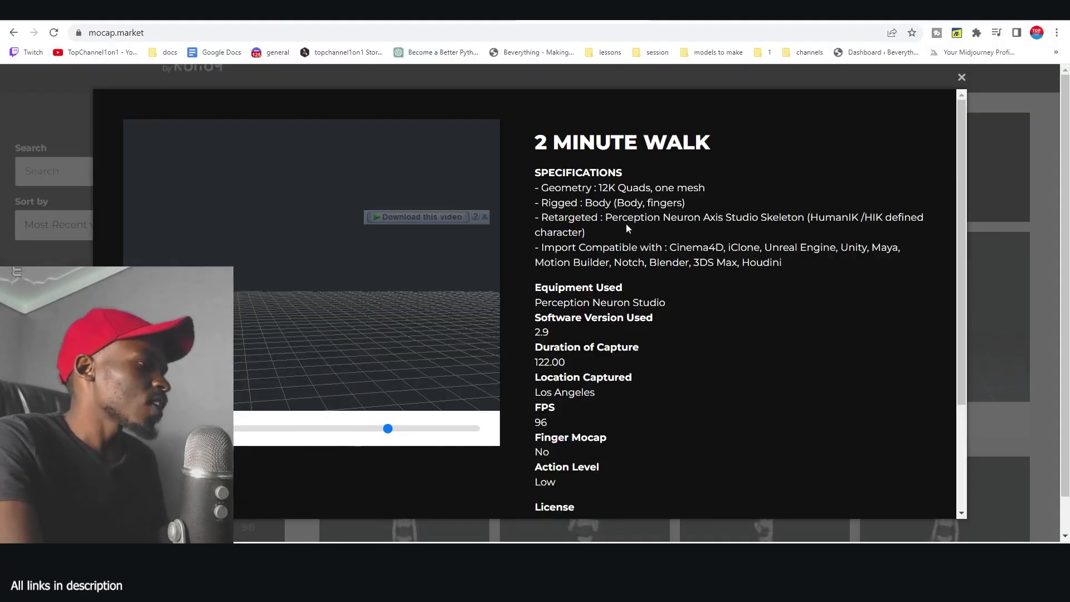
left_click(961, 78)
scroll(606, 363, "down", 4)
scroll(501, 322, "up", 4)
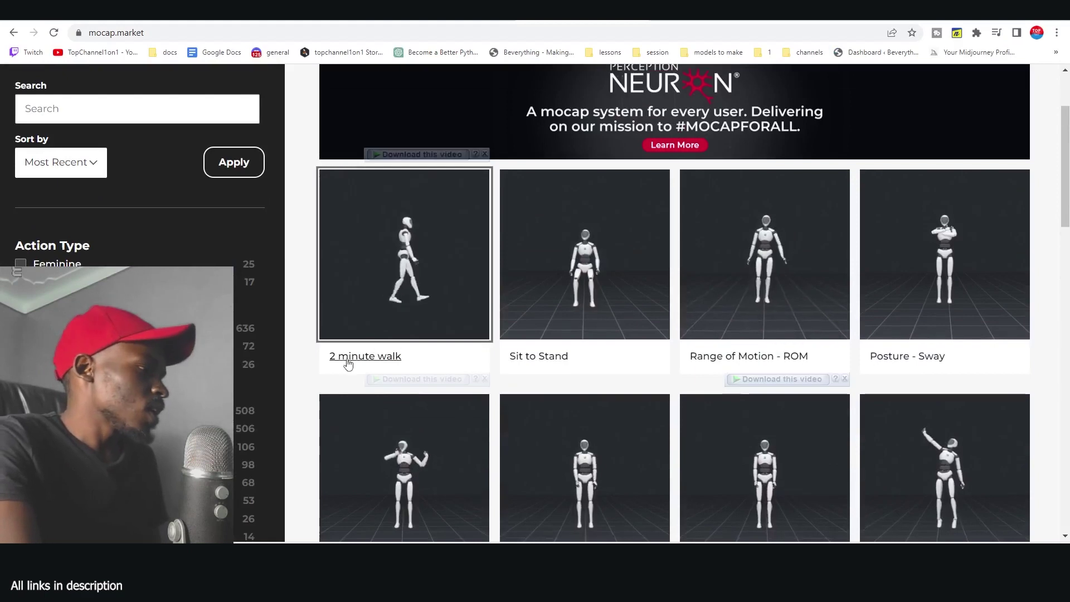
Filter the mocap.market animations by the Biomechanics category and add the Communication category.
left_click(142, 117)
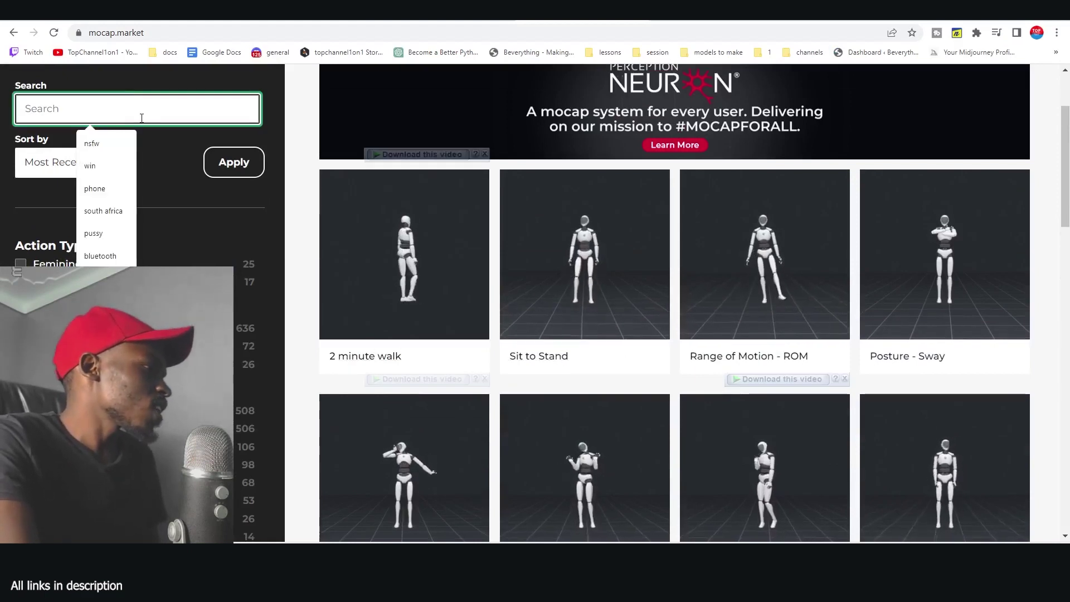
scroll(141, 117, "down", 4)
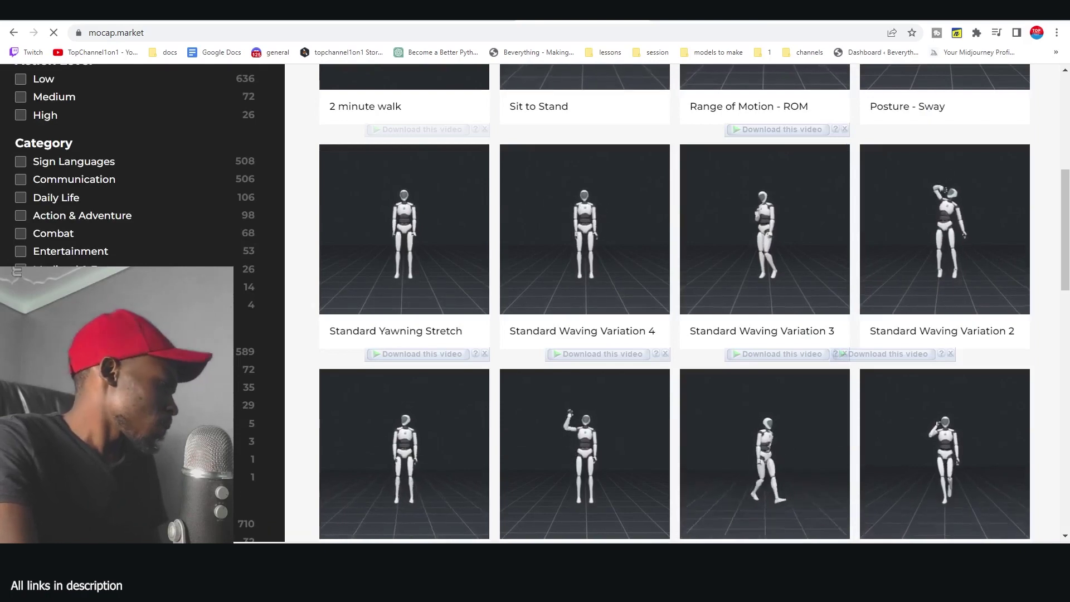
scroll(446, 368, "down", 3)
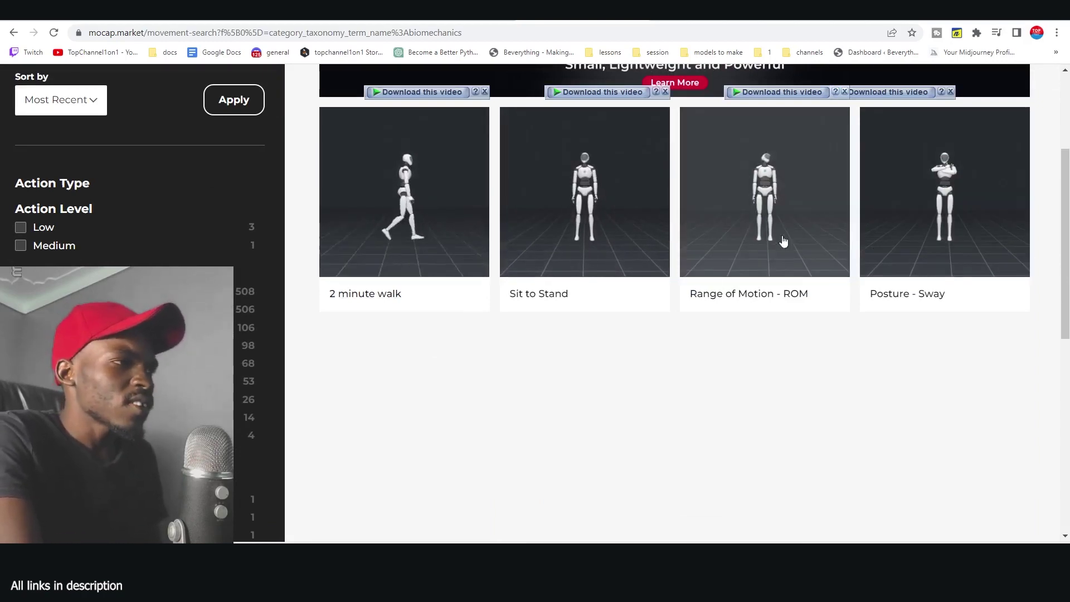
scroll(674, 301, "down", 1)
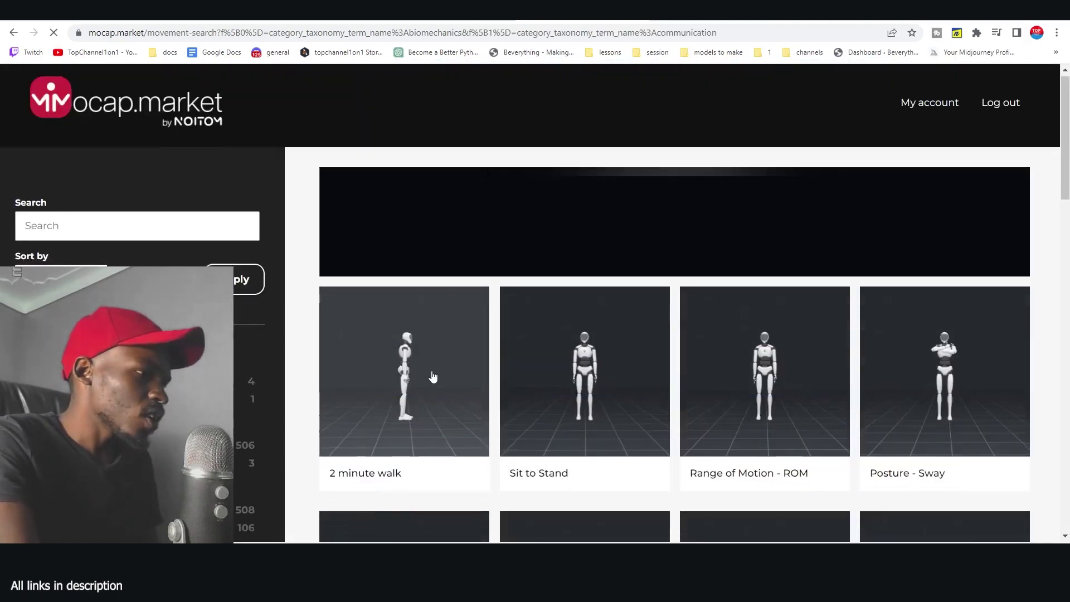
Limit the animations to the 120 - 130 duration of capture, and remove that duration filter again.
scroll(511, 377, "down", 3)
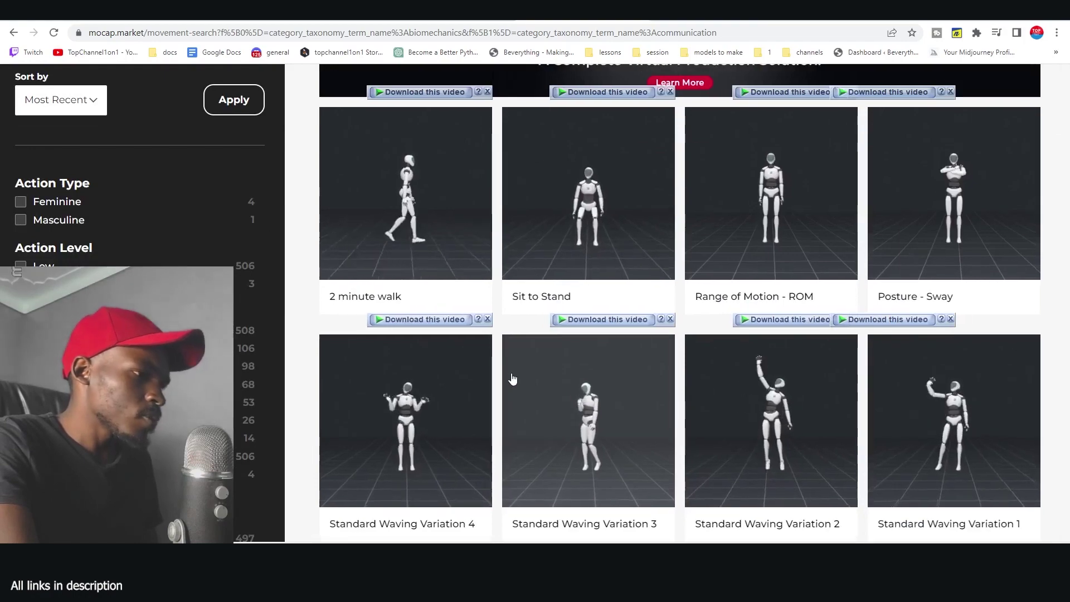
scroll(511, 377, "down", 4)
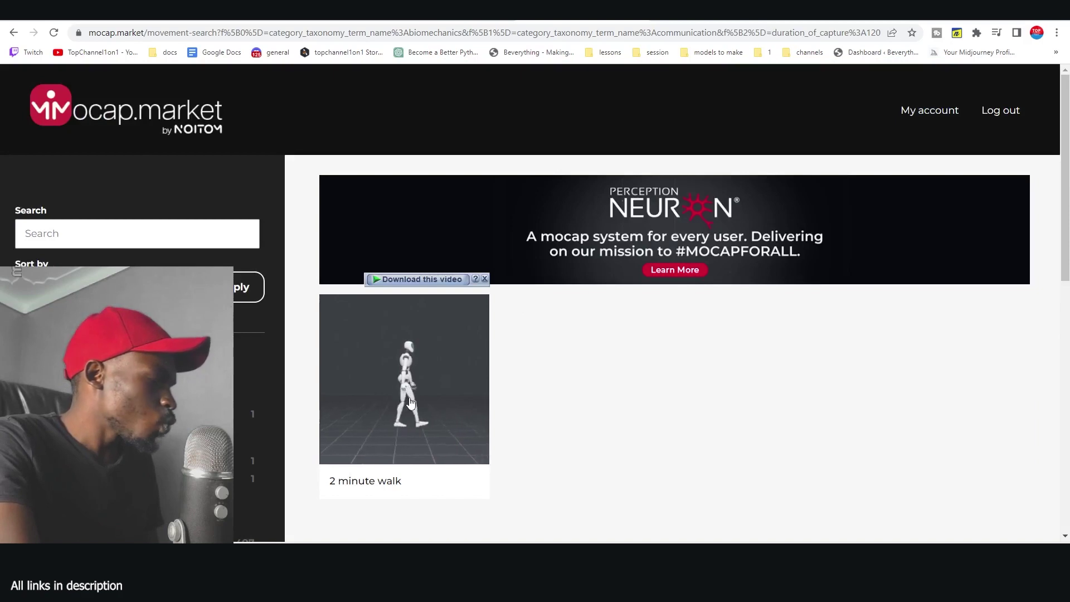
scroll(410, 402, "down", 4)
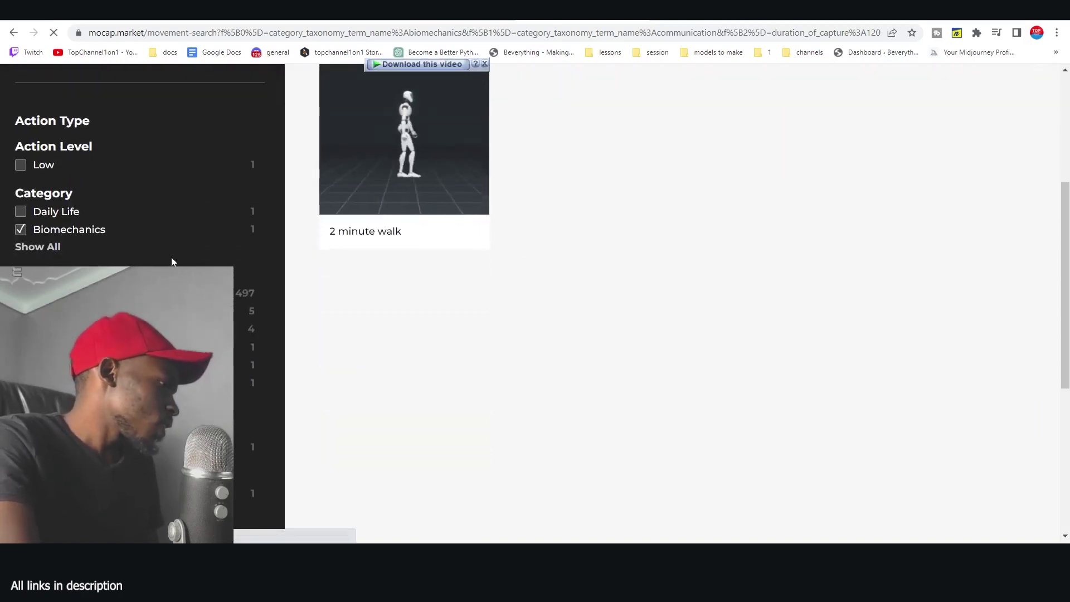
Add the Medieval & Fantasy category to the filters and look through the resulting animations.
scroll(171, 261, "down", 5)
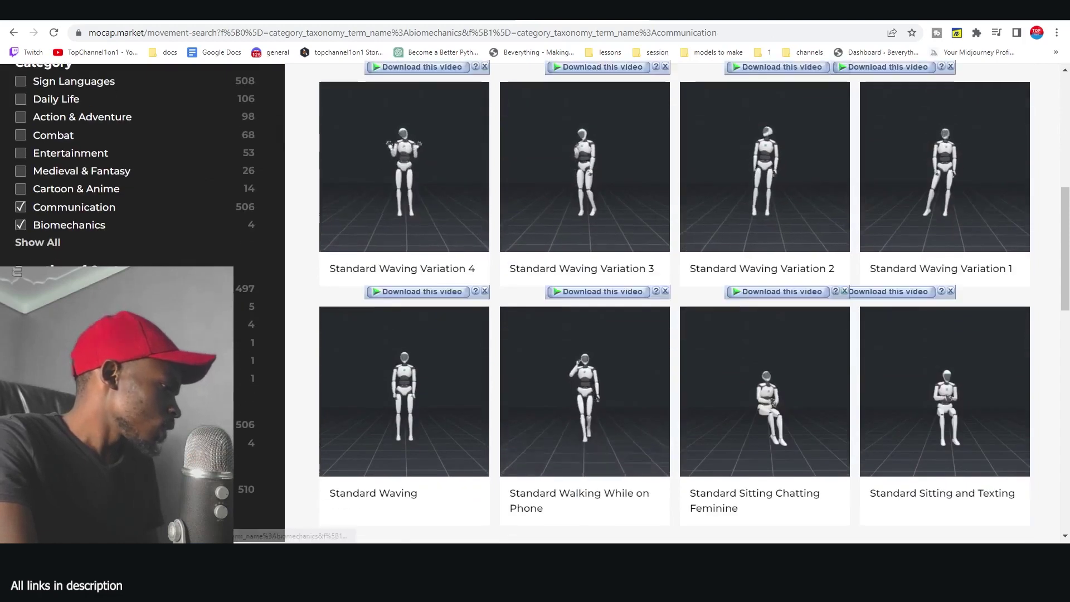
scroll(535, 300, "up", 2)
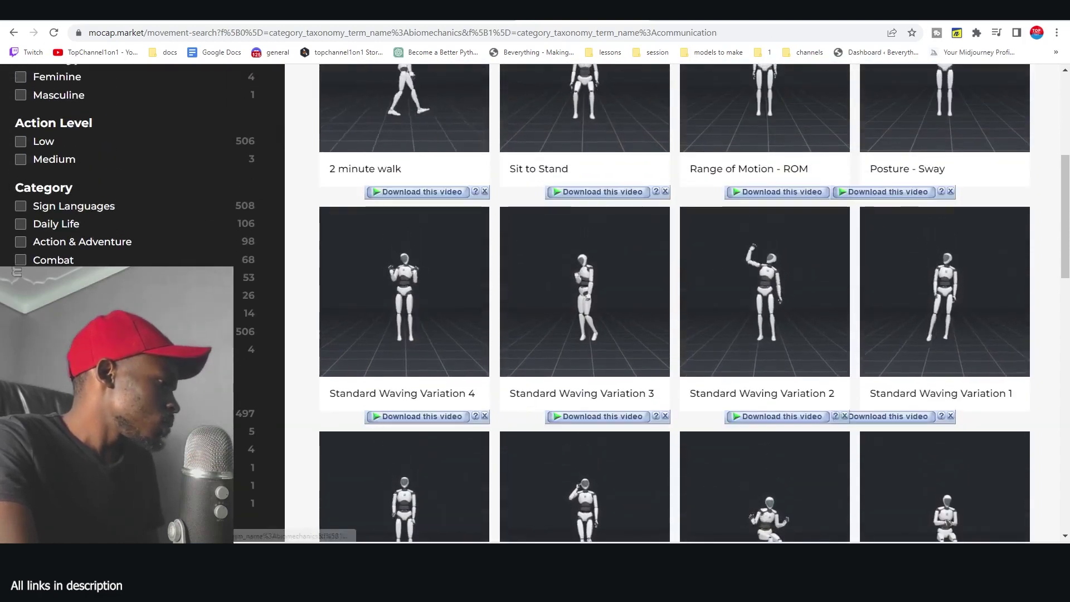
left_click(20, 295)
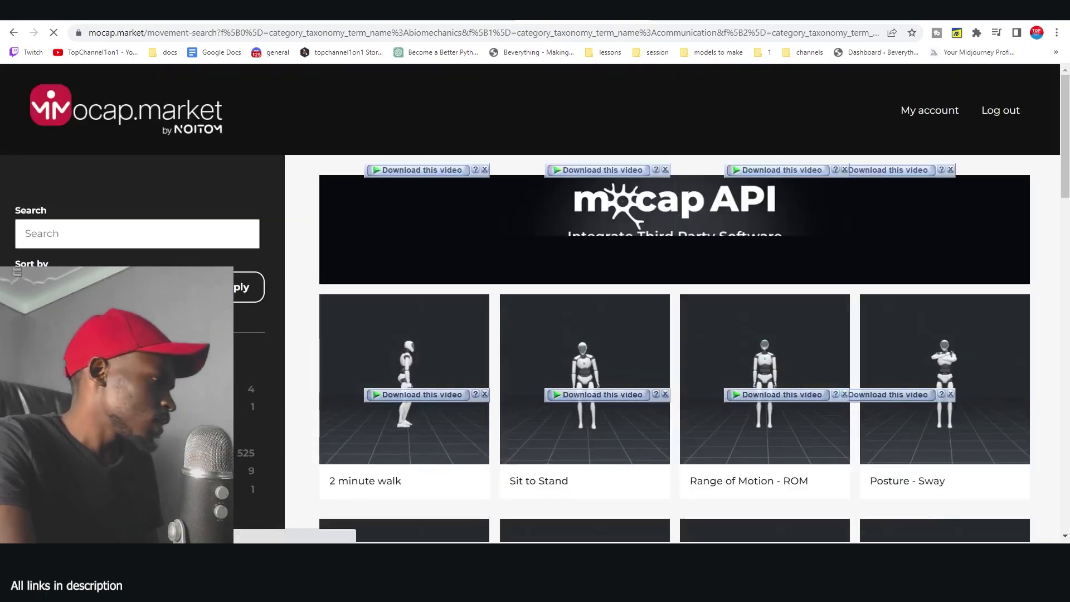
scroll(614, 378, "down", 7)
scroll(640, 348, "down", 10)
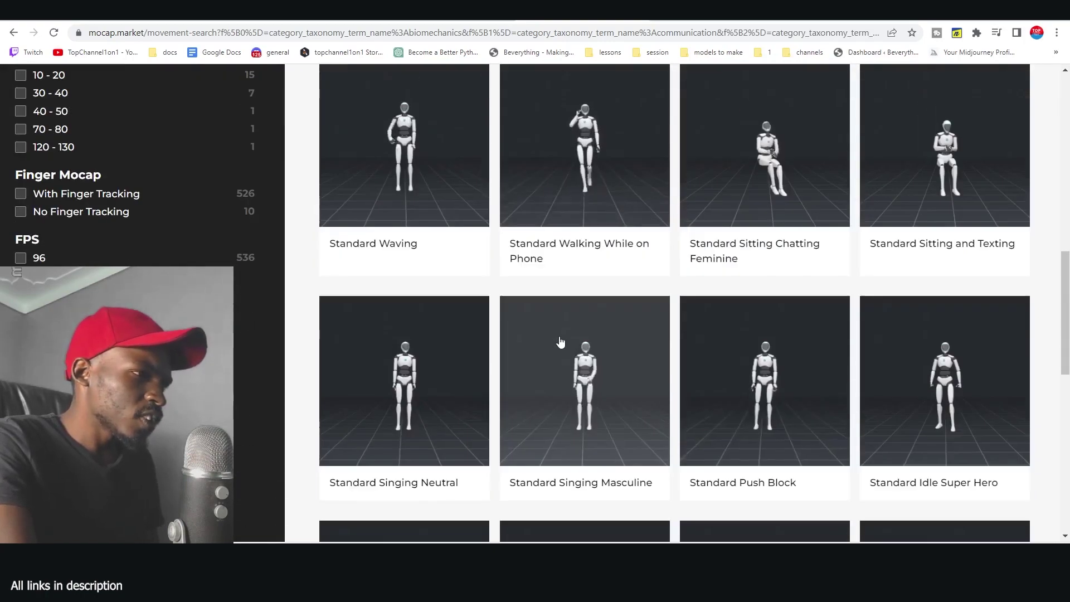
scroll(575, 336, "up", 3)
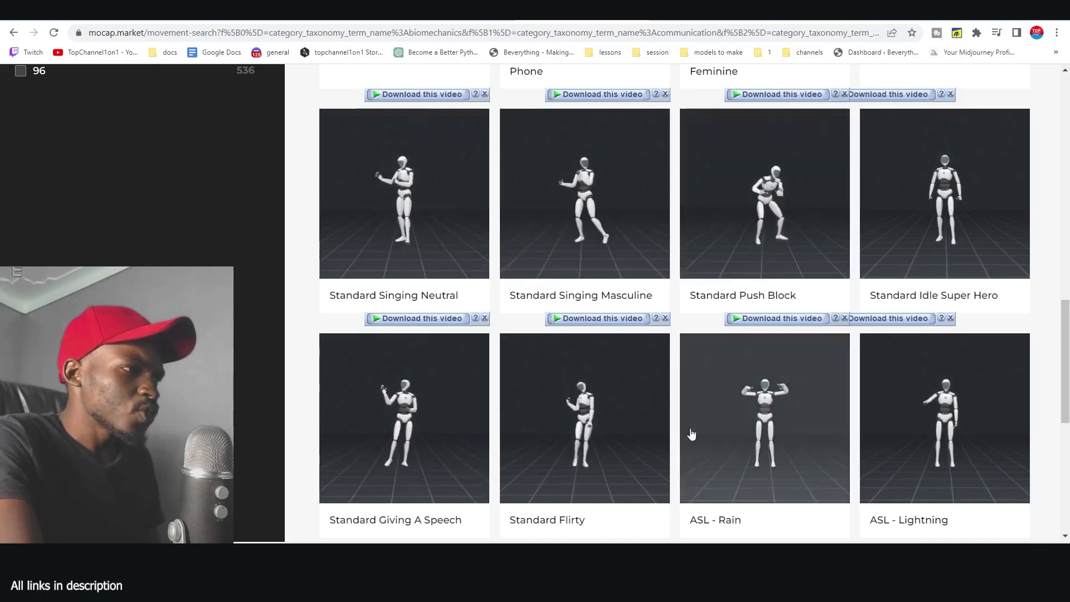
Remove the Biomechanics and Communication filters, keep only Medieval & Fantasy, and browse its animations.
scroll(487, 422, "up", 10)
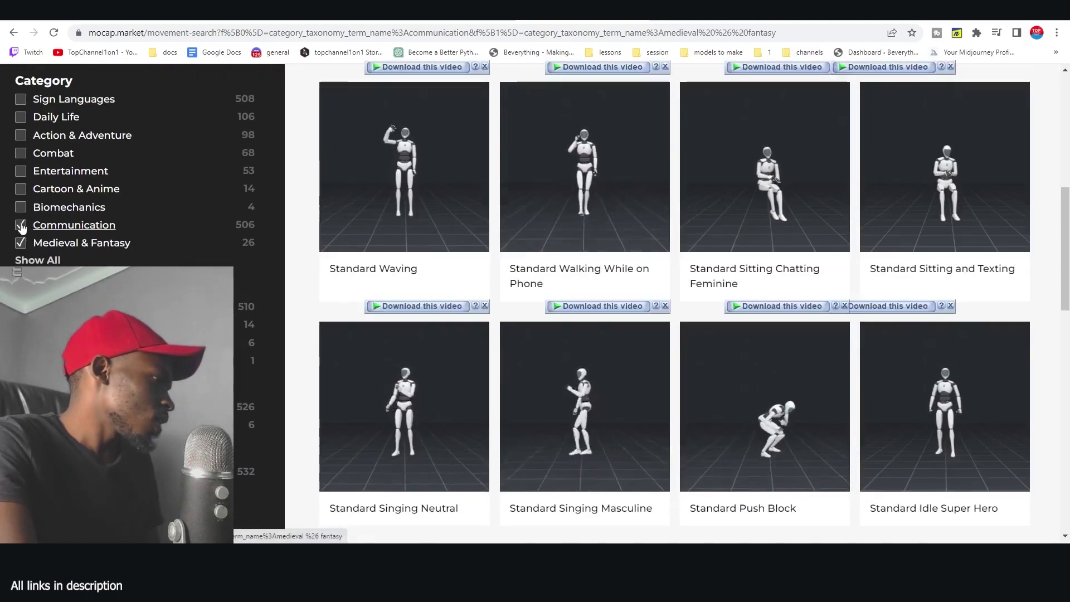
scroll(366, 318, "down", 6)
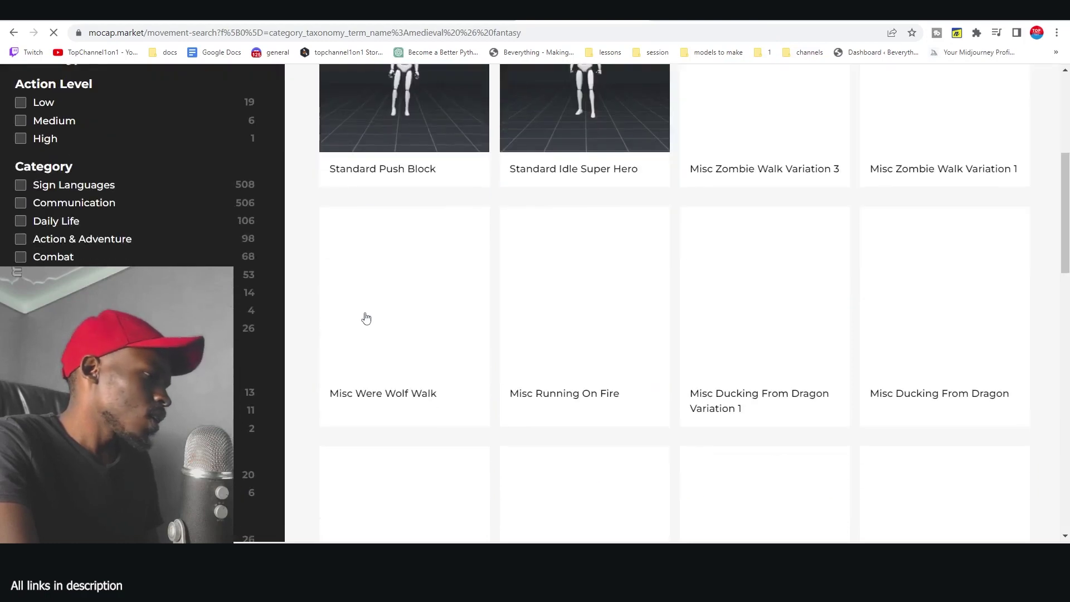
scroll(366, 318, "up", 2)
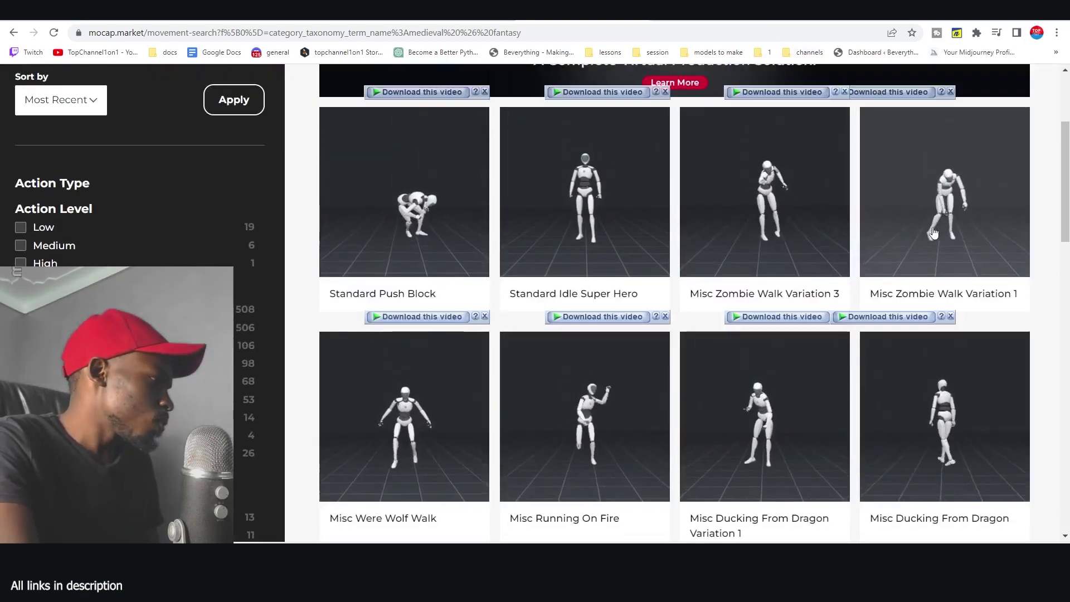
scroll(769, 289, "down", 5)
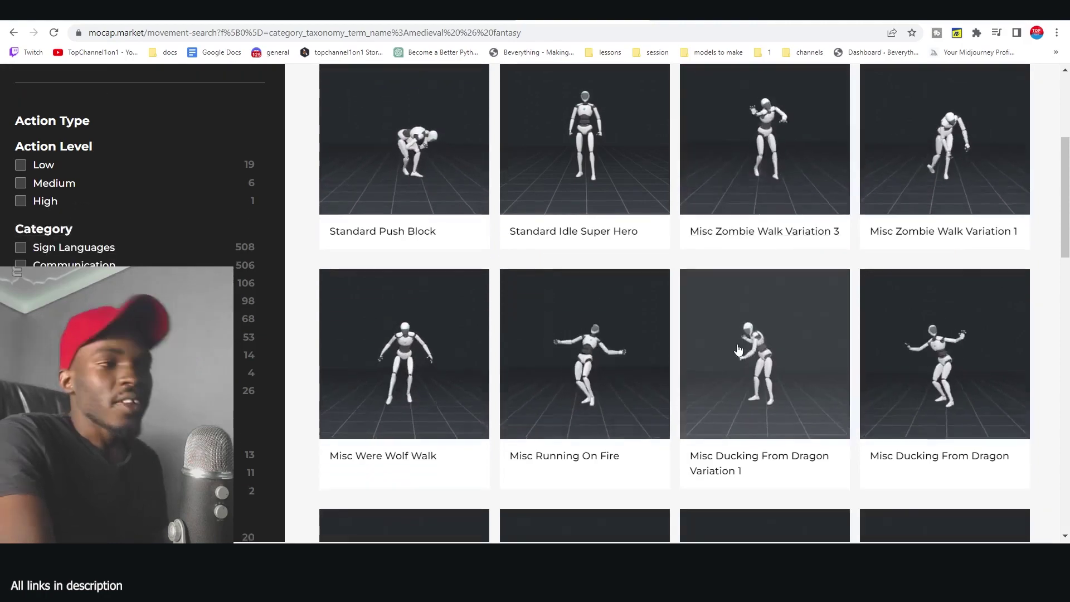
scroll(732, 374, "down", 1)
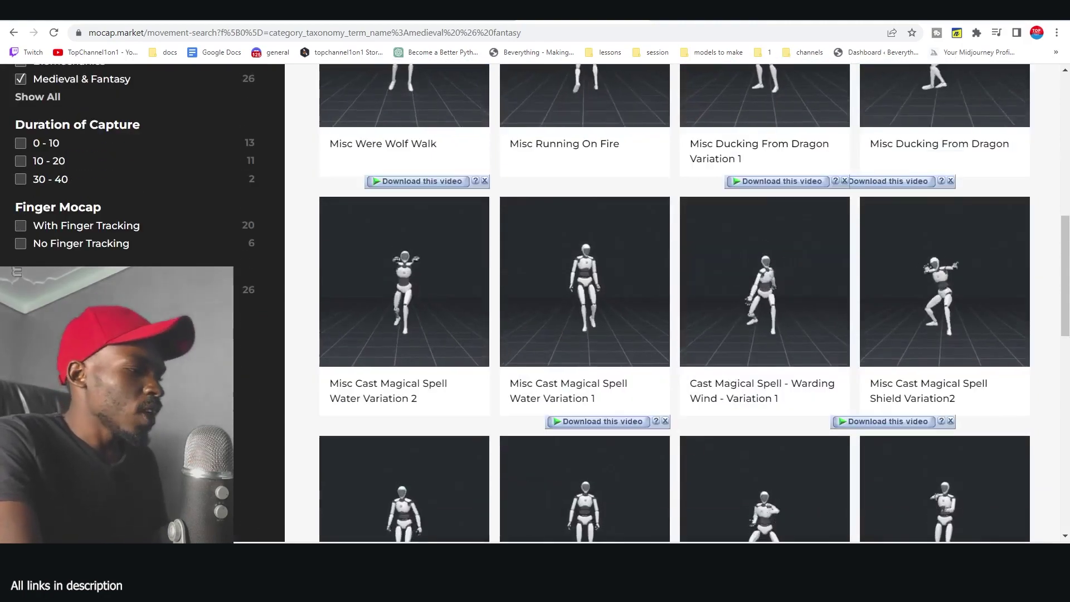
Switch back to Blender, play the walk animation while viewing it from another angle, stop it, and select the man mesh.
left_click(471, 541)
middle_click_drag(628, 285, 595, 286)
key("space")
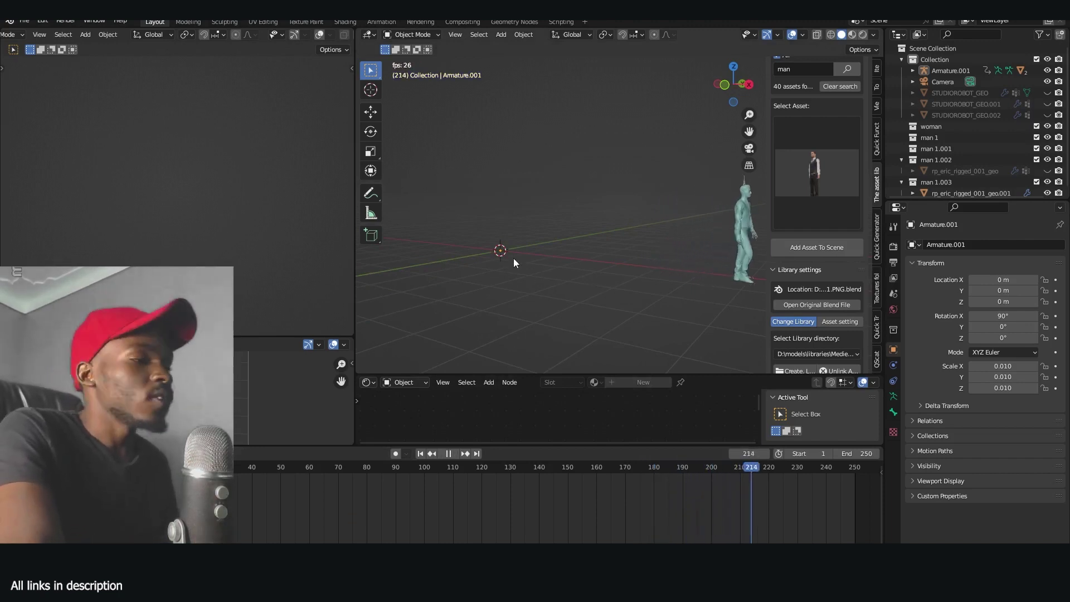
middle_click_drag(539, 256, 467, 248)
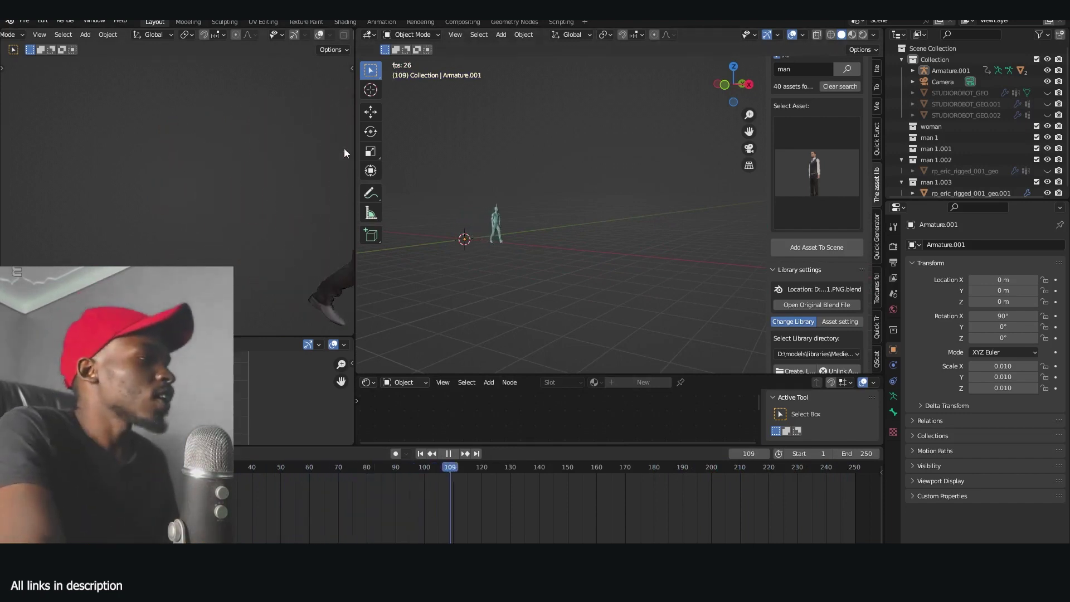
scroll(249, 212, "down", 6)
scroll(202, 209, "up", 5)
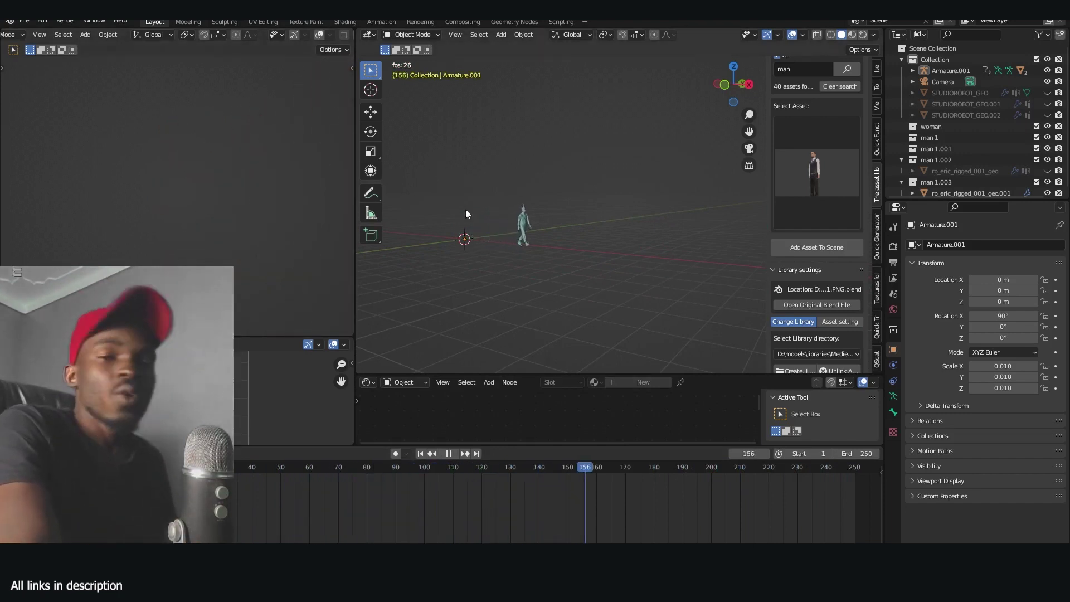
left_click(543, 223)
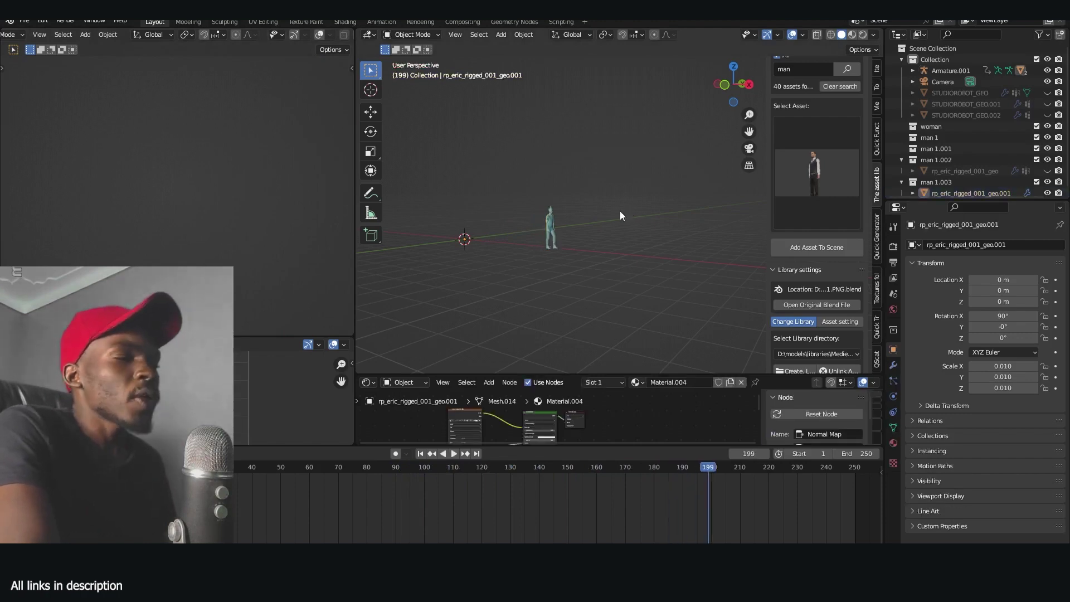
Examine the description of The Asset Library 3 on its Blender Market product page.
scroll(791, 189, "up", 3)
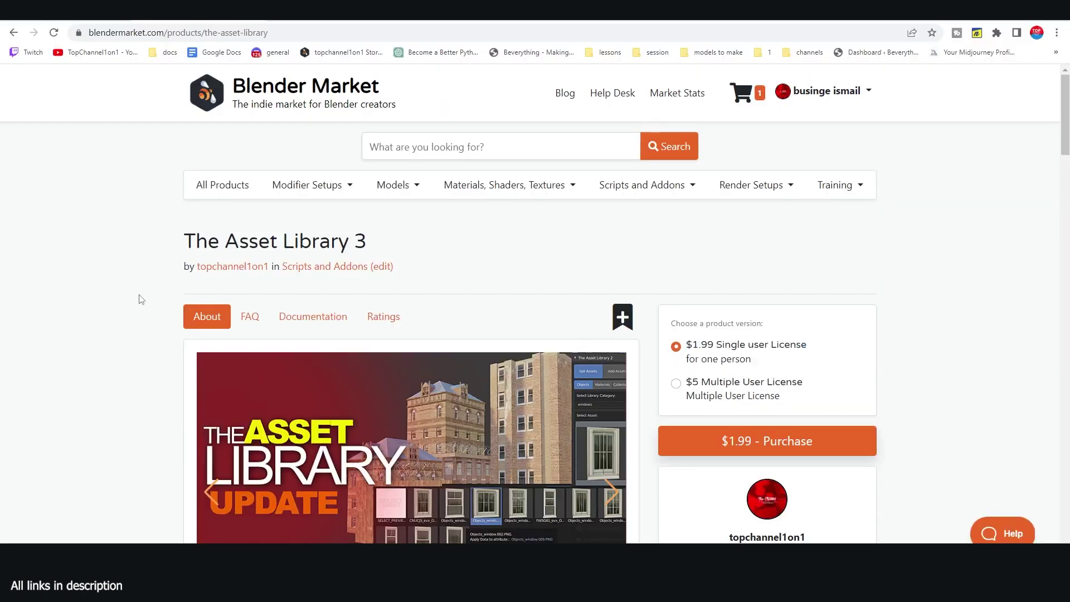
scroll(141, 299, "down", 18)
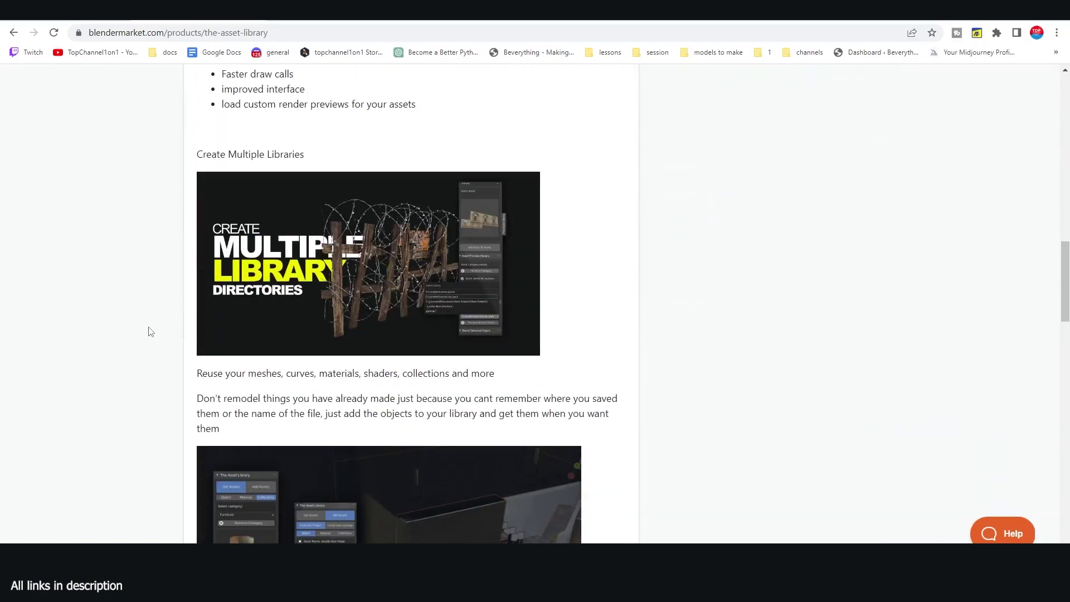
scroll(149, 332, "down", 15)
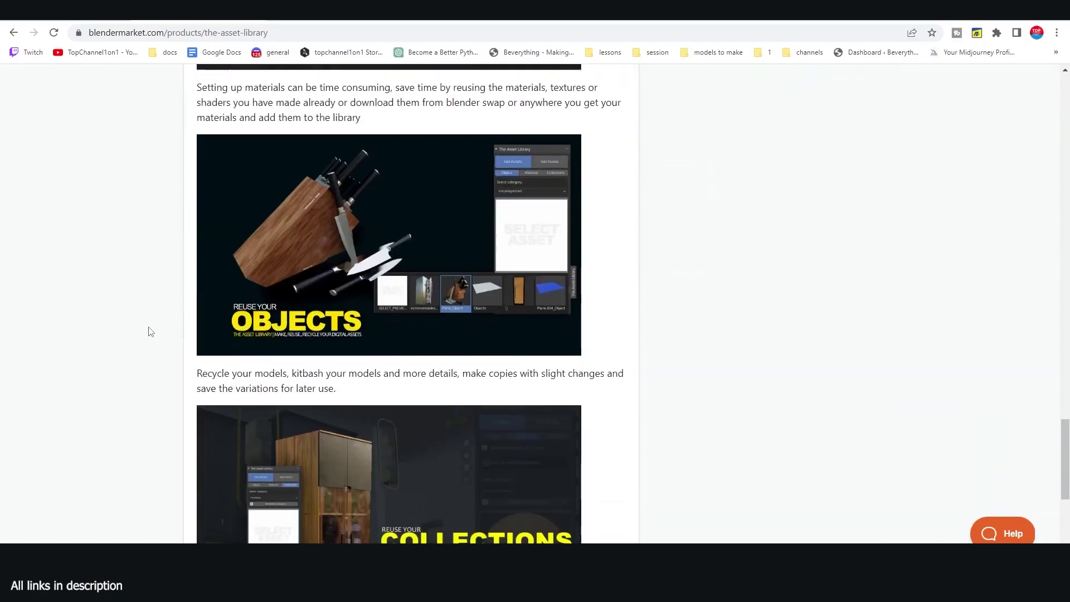
scroll(149, 332, "down", 5)
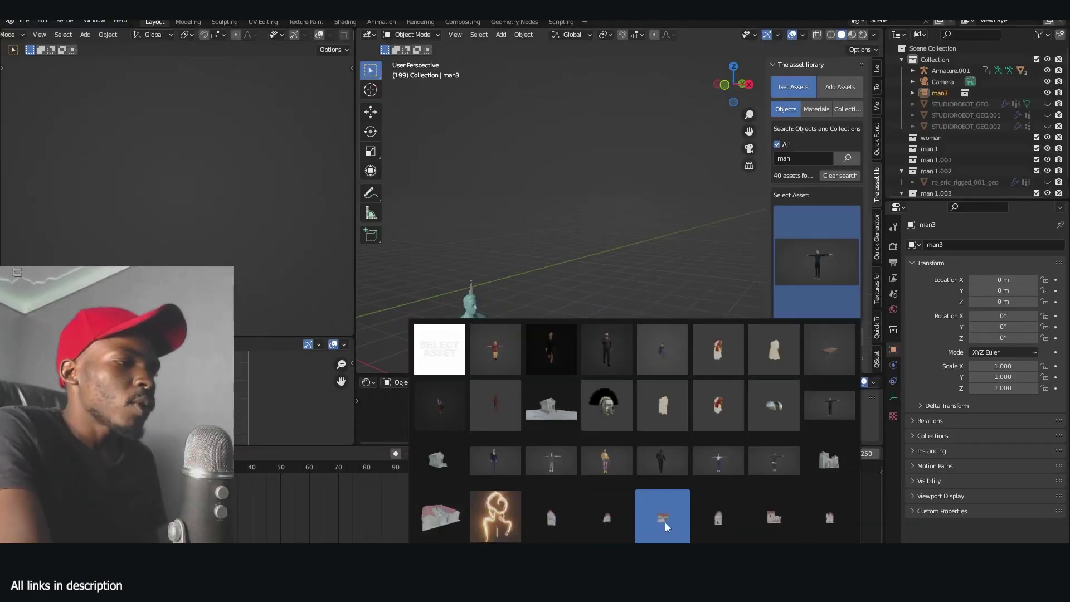
Add the medieval roman building rome asset to the Blender scene, and switch to the mocap.market page in the browser.
left_click(665, 522)
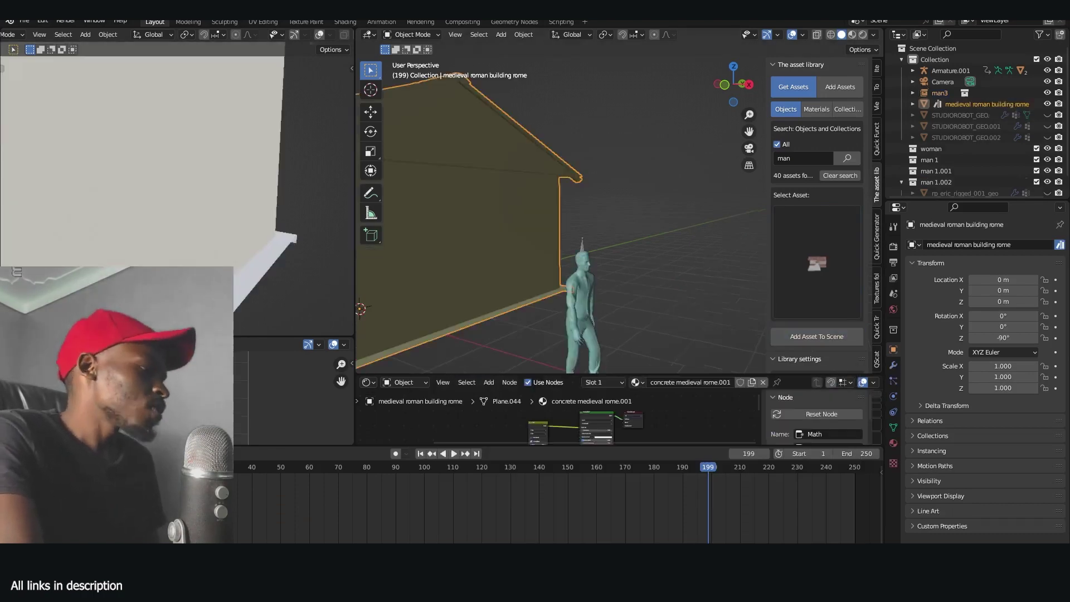
mouse_move(360, 542)
left_click(405, 527)
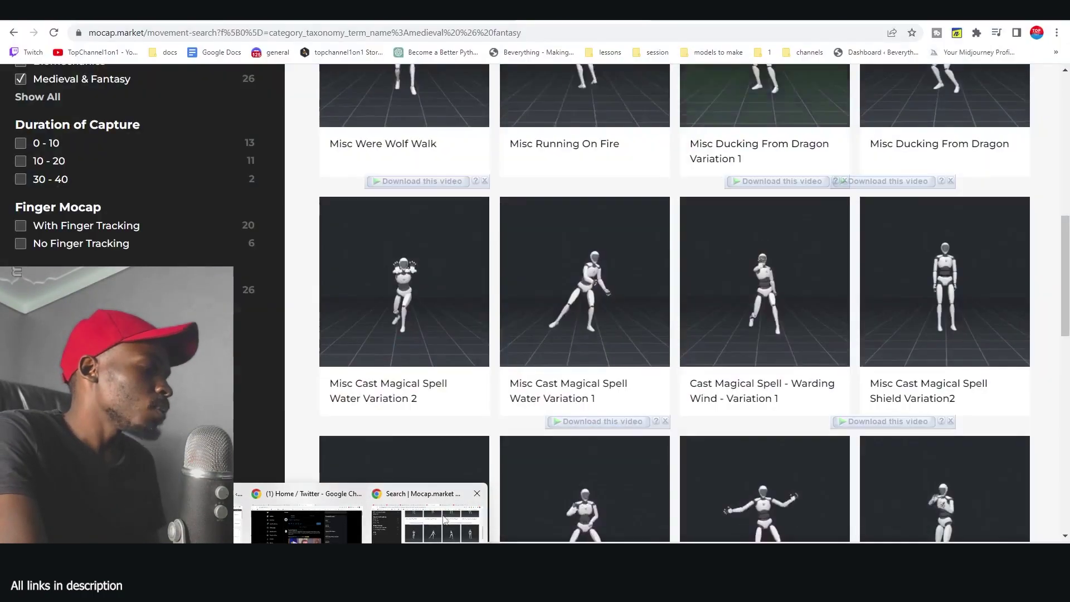
Go to The Asset Library 3 product page on Blender Market and look through its description and images.
left_click(681, 36)
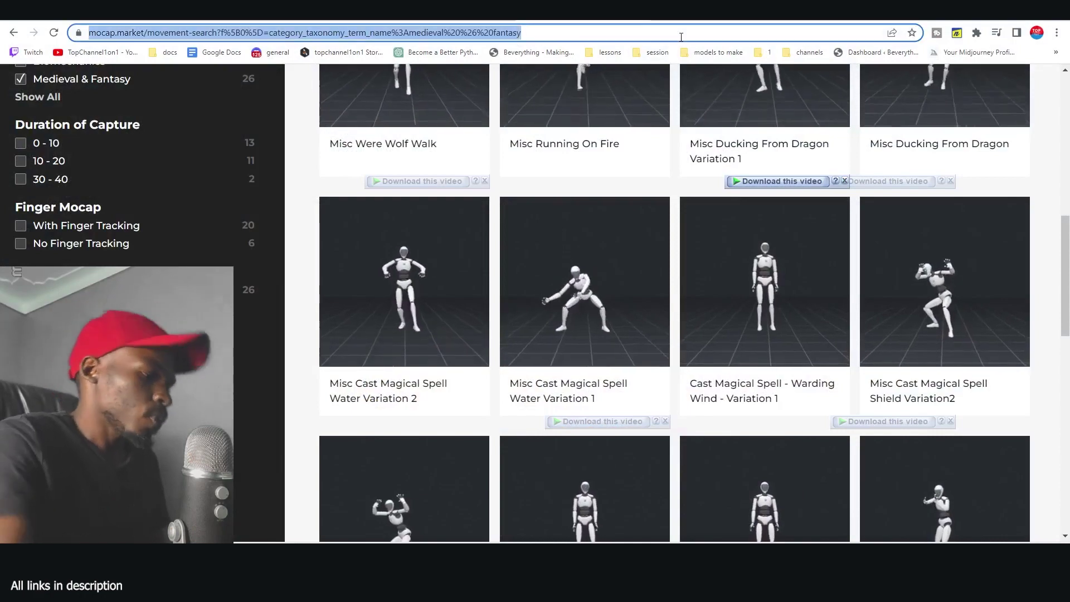
type("blendermarket.com/products/the-asset-library")
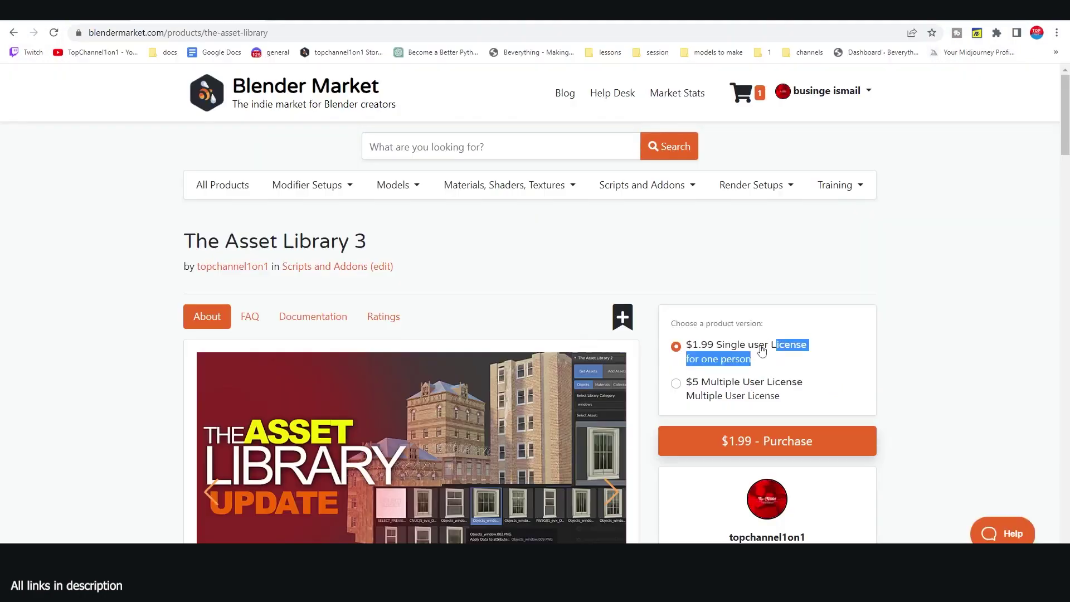
left_click(140, 299)
scroll(148, 330, "down", 15)
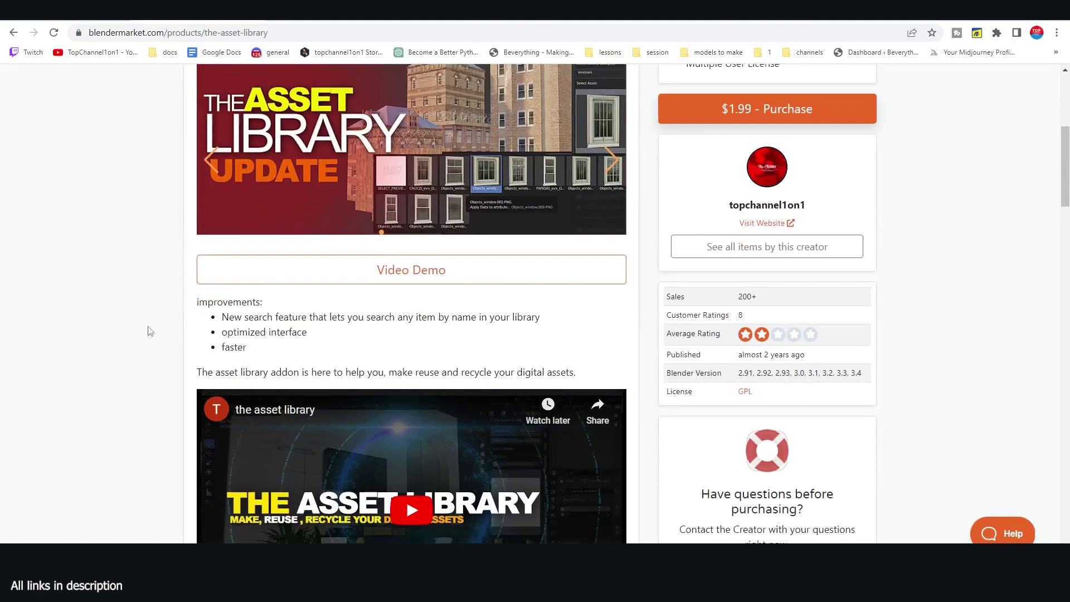
scroll(149, 332, "down", 20)
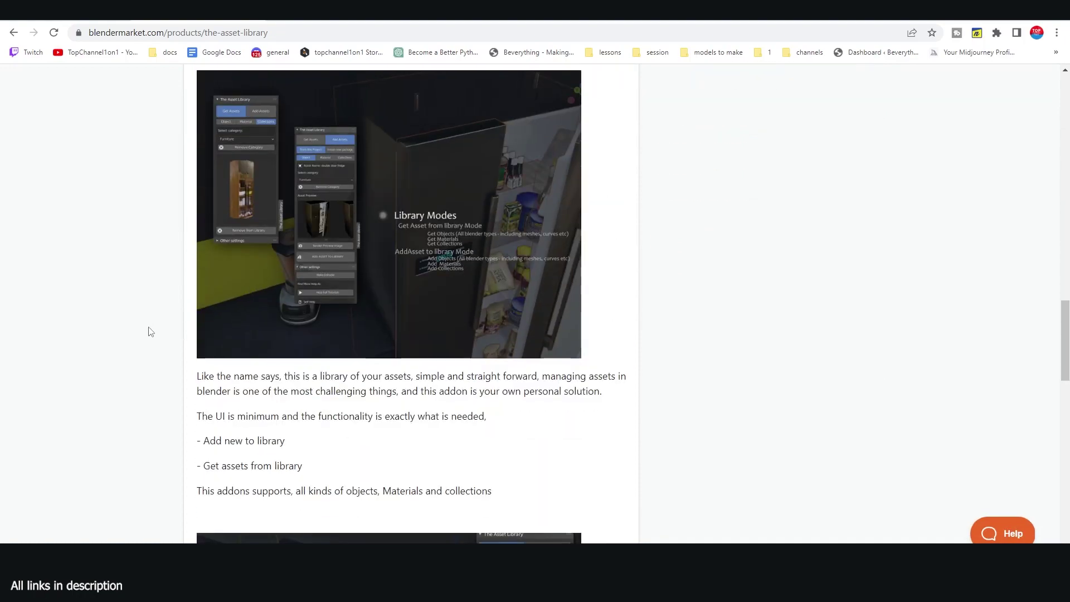
scroll(150, 332, "down", 5)
scroll(148, 329, "up", 5)
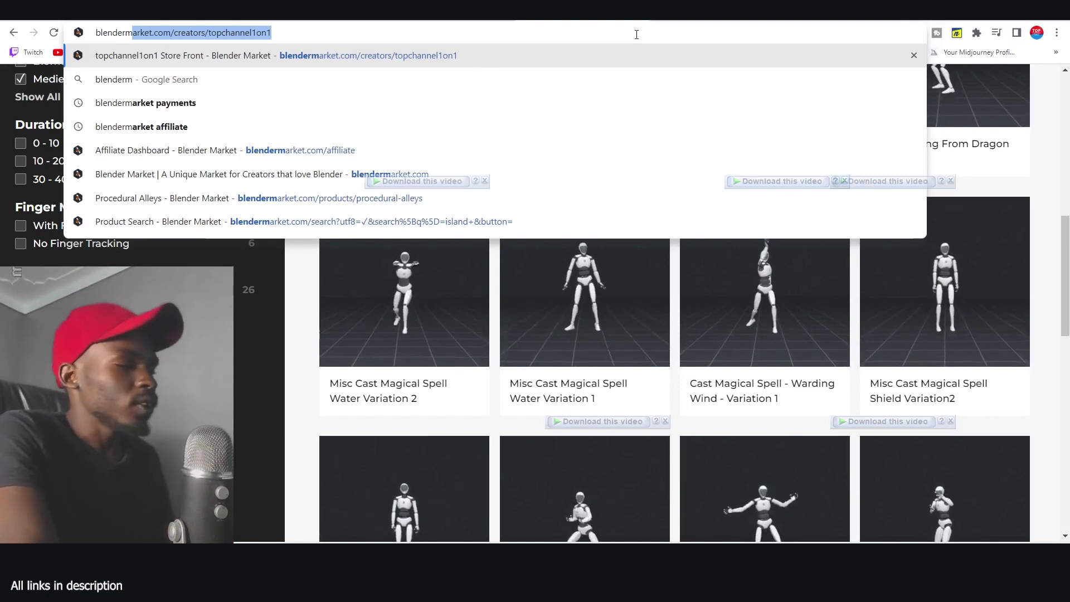
Complete the browser address as blendermarket.com/creators/topchannel1on1 for the creator's store front.
key("Right")
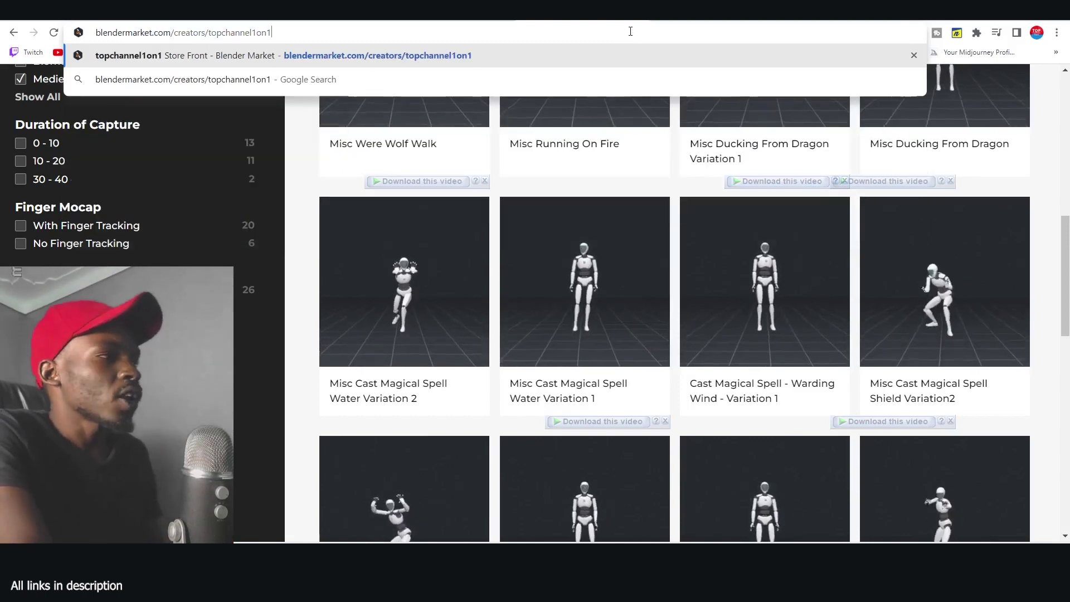